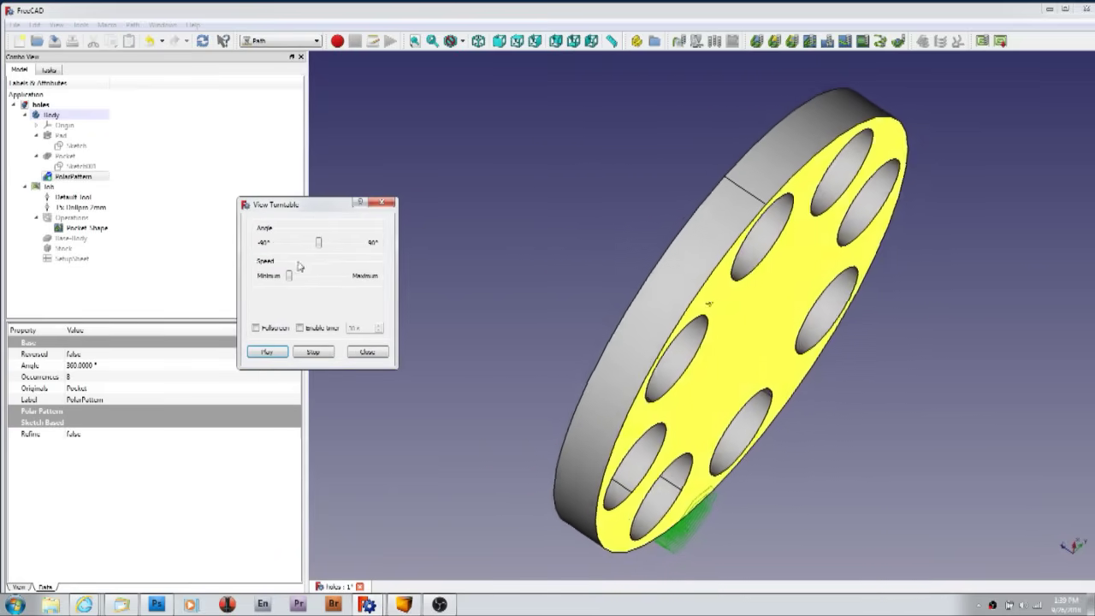
Adjust the turntable speed to inspect the rotating disc with holes, stop the rotation and close the turntable
{"action": "left_click_drag", "start_coordinate": [289, 276], "coordinate": [300, 277]}
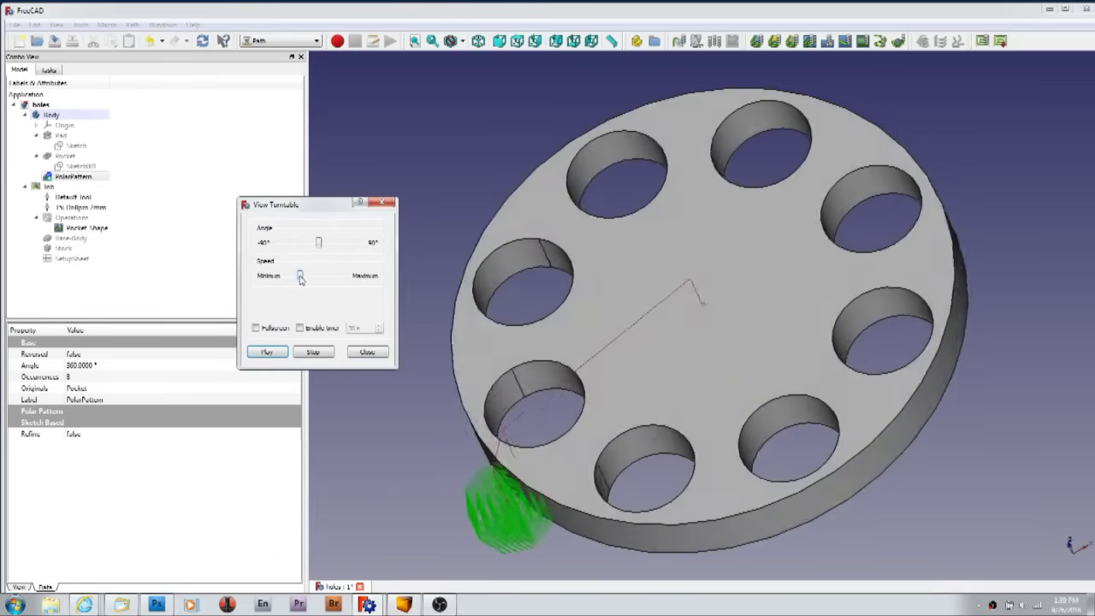
{"action": "left_click_drag", "start_coordinate": [299, 281], "coordinate": [295, 278]}
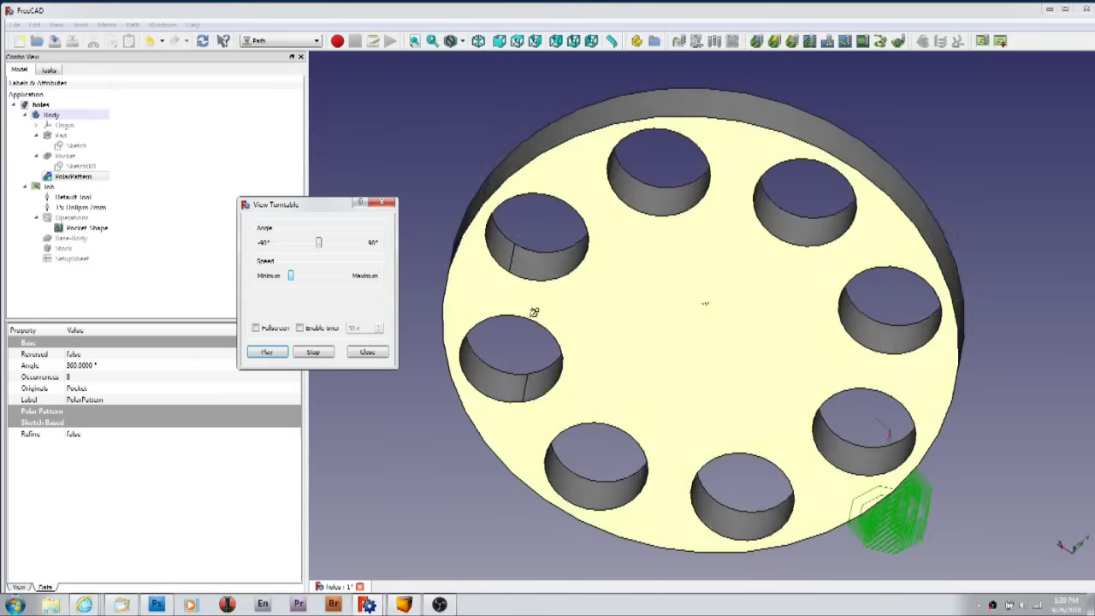
{"action": "left_click", "coordinate": [316, 352]}
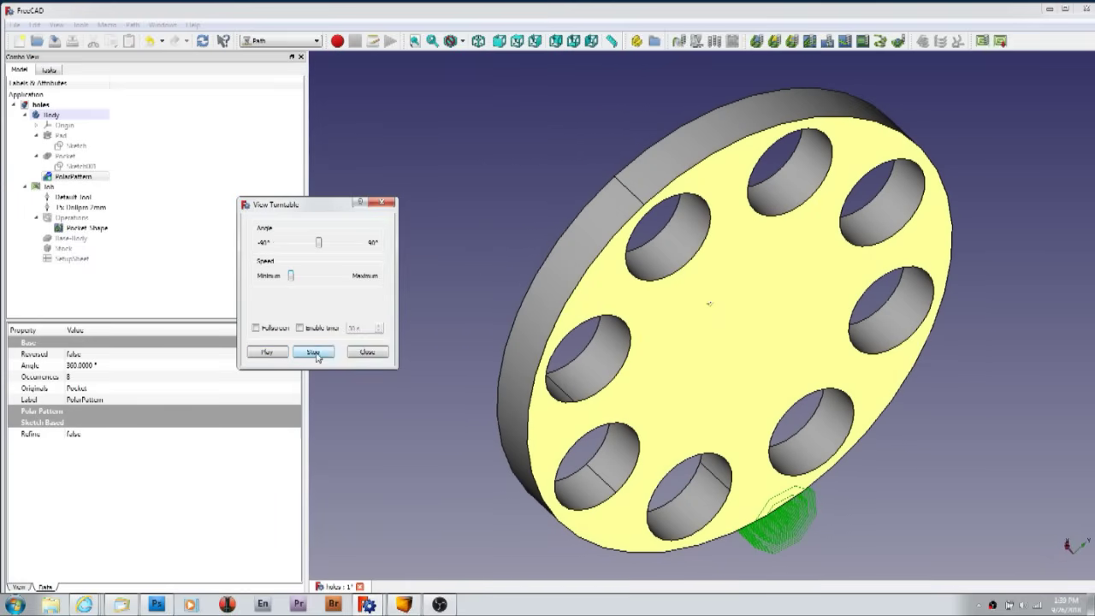
{"action": "left_click", "coordinate": [368, 351]}
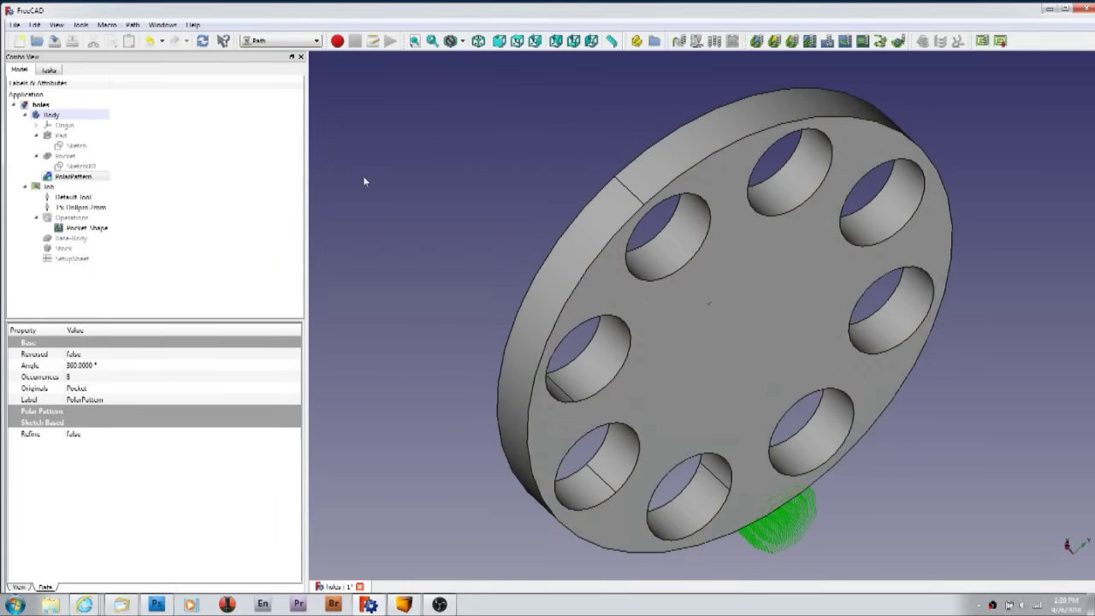
Create a new empty document and switch to the Gear workbench
{"action": "left_click", "coordinate": [271, 42]}
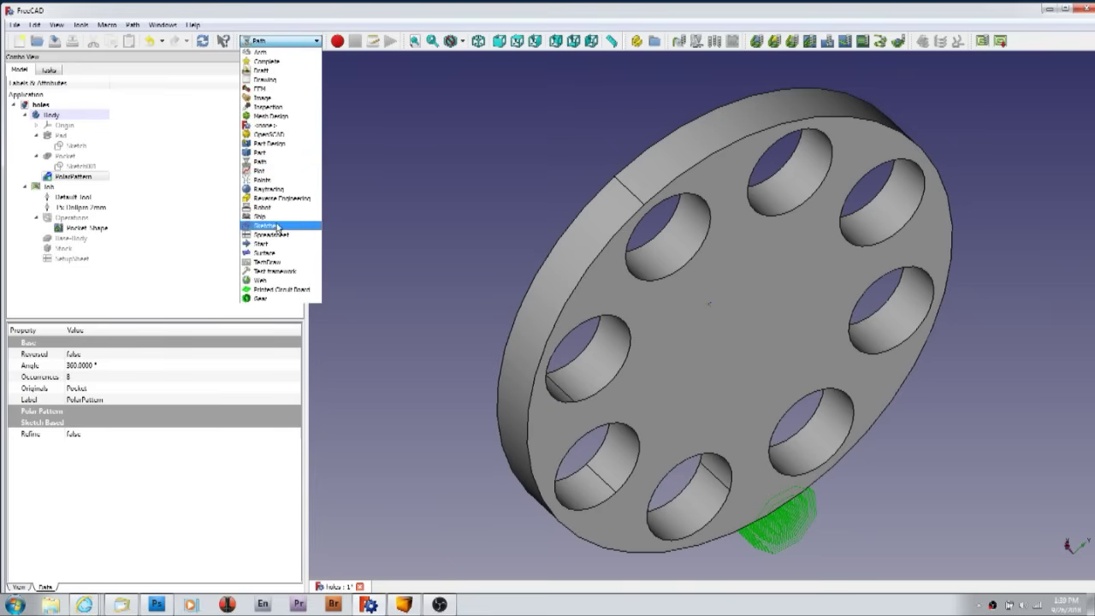
{"action": "left_click", "coordinate": [142, 114]}
{"action": "left_click", "coordinate": [28, 42]}
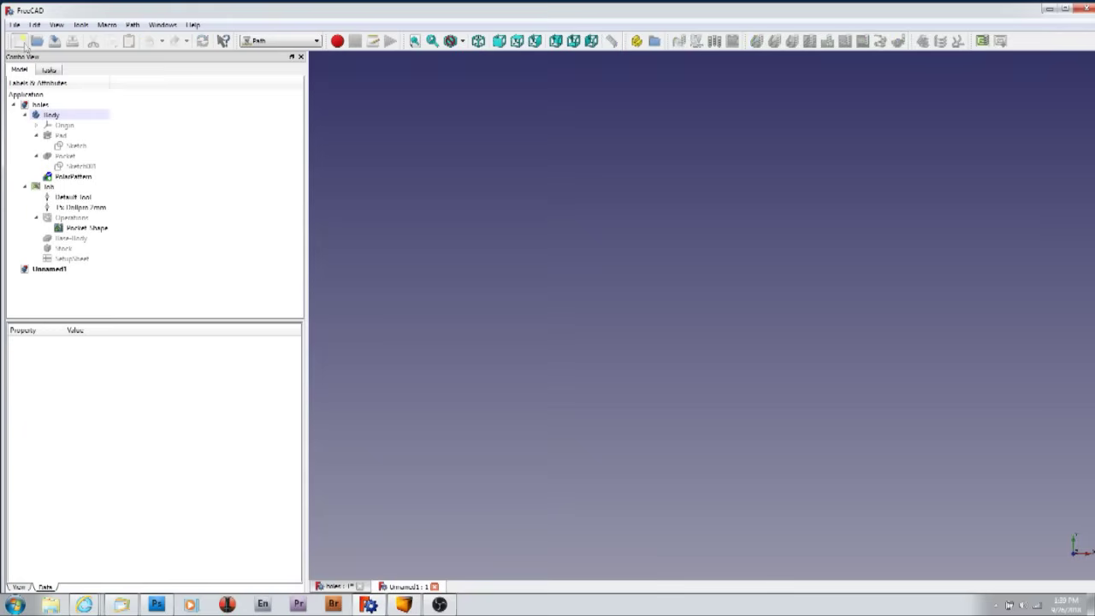
{"action": "left_click", "coordinate": [287, 48]}
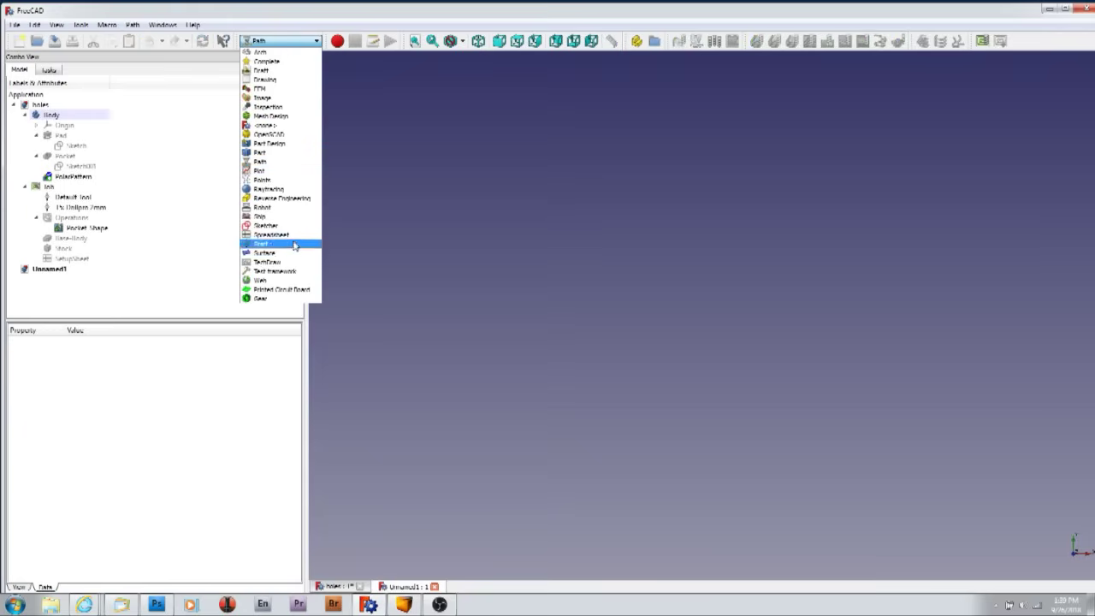
{"action": "left_click", "coordinate": [288, 301]}
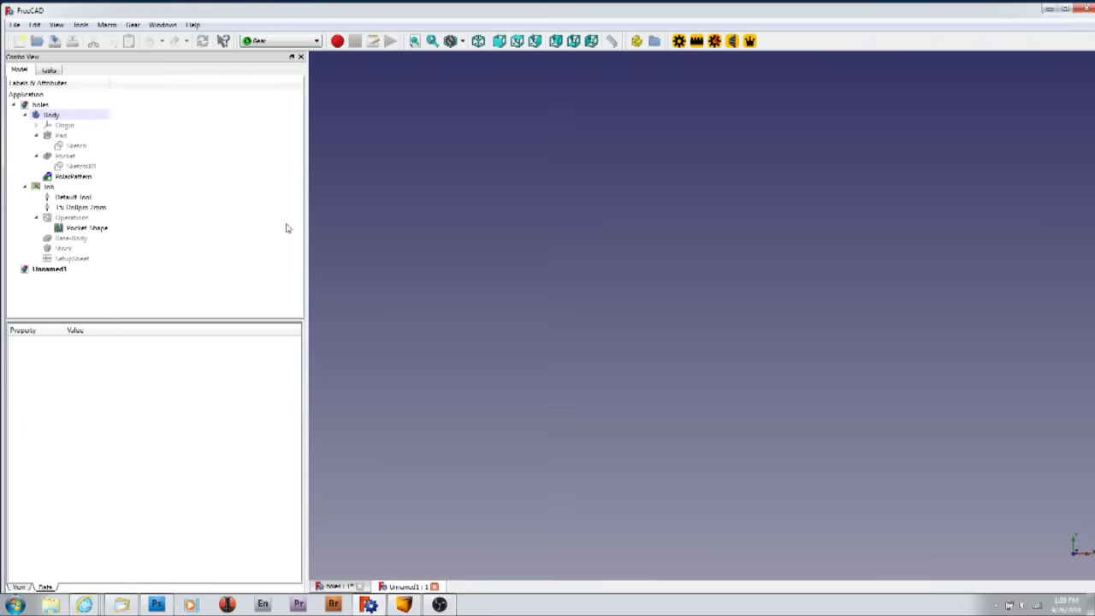
Create an involute gear and set its number of teeth to 30
{"action": "left_click", "coordinate": [678, 41]}
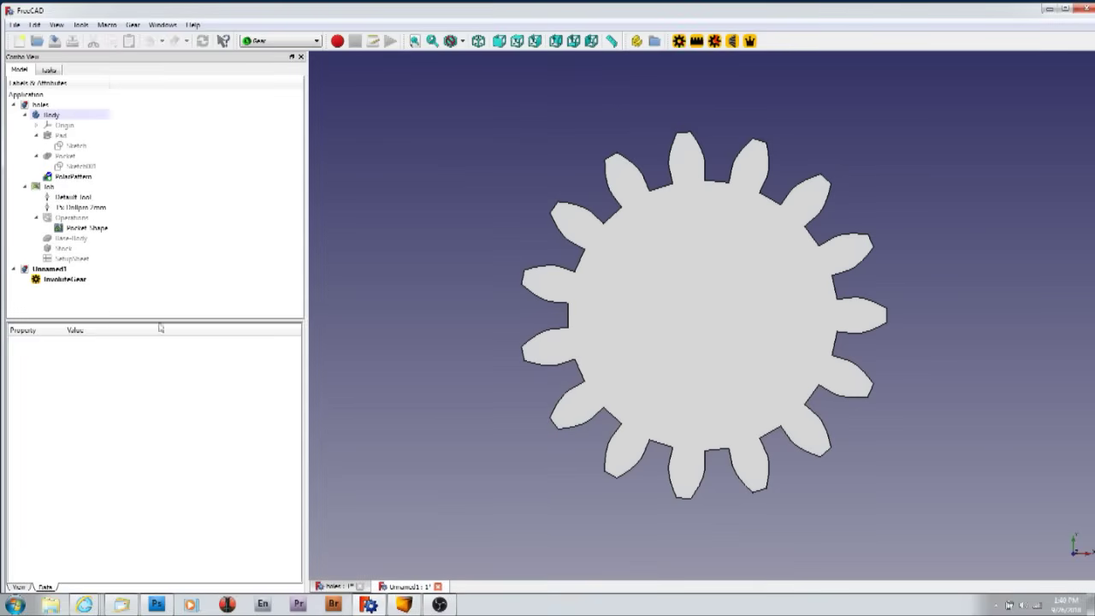
{"action": "left_click", "coordinate": [68, 279]}
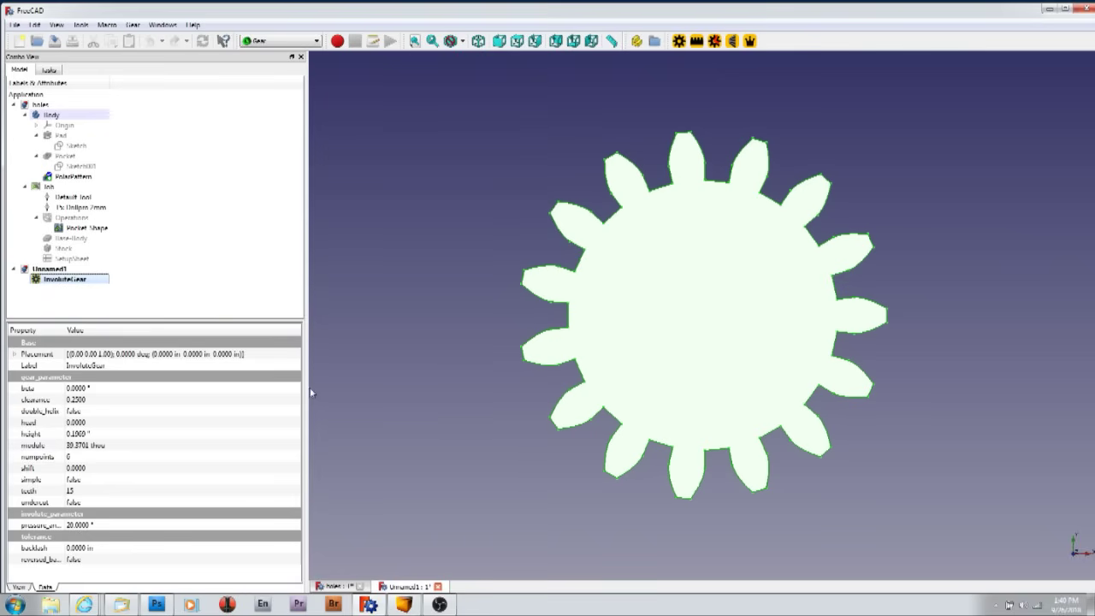
{"action": "left_click", "coordinate": [107, 490]}
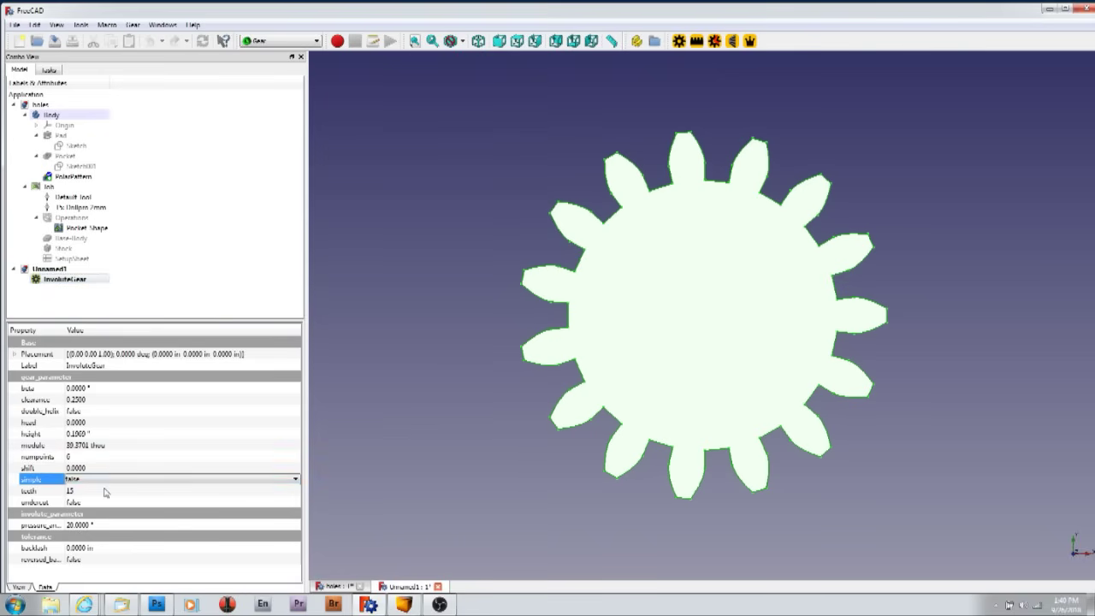
{"action": "type", "text": "3"}
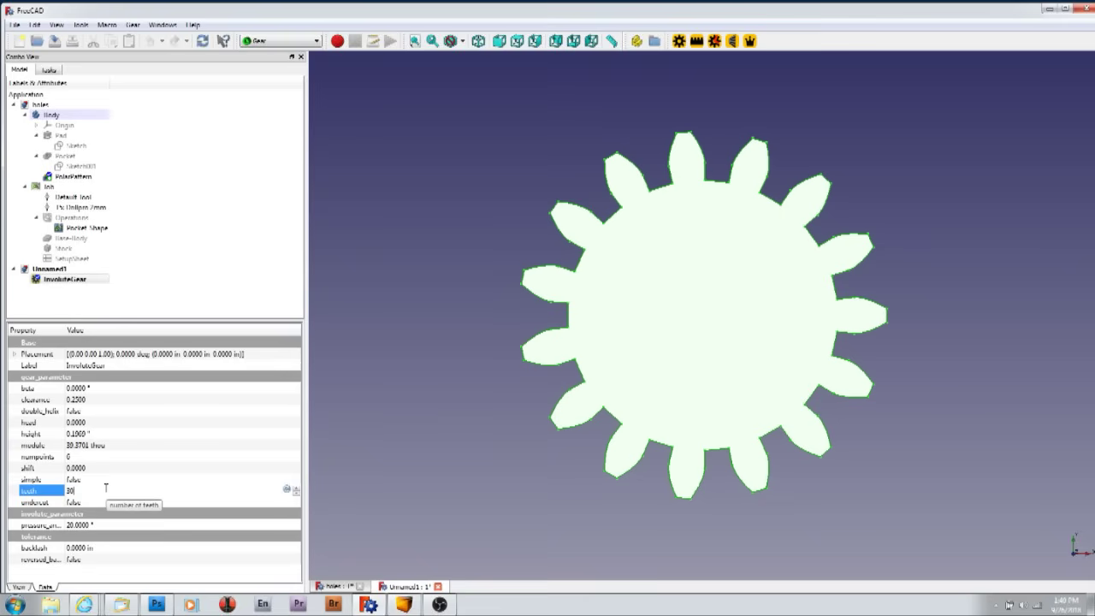
{"action": "type", "text": "0"}
{"action": "left_click", "coordinate": [122, 479]}
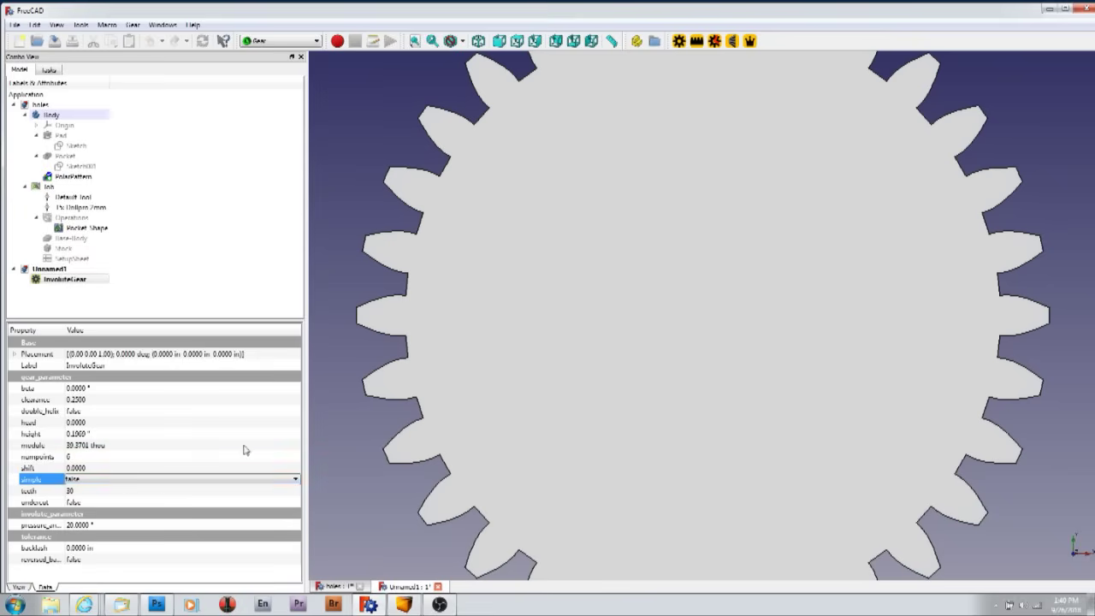
{"action": "scroll", "coordinate": [531, 325], "scroll_direction": "down", "scroll_amount": 3}
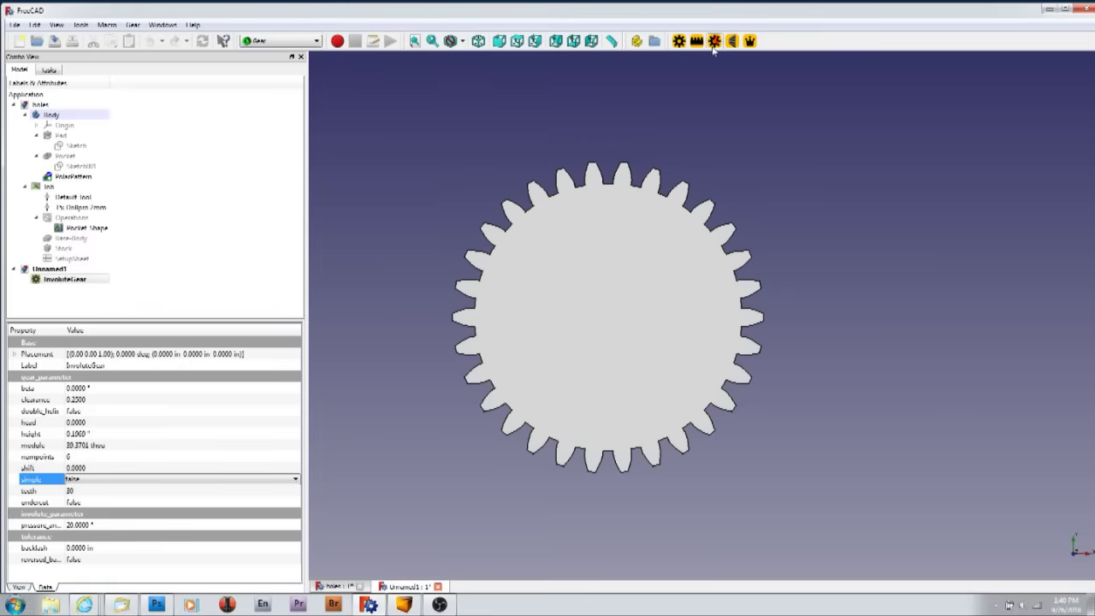
Add an involute rack to the document with the gear
{"action": "left_click", "coordinate": [698, 43]}
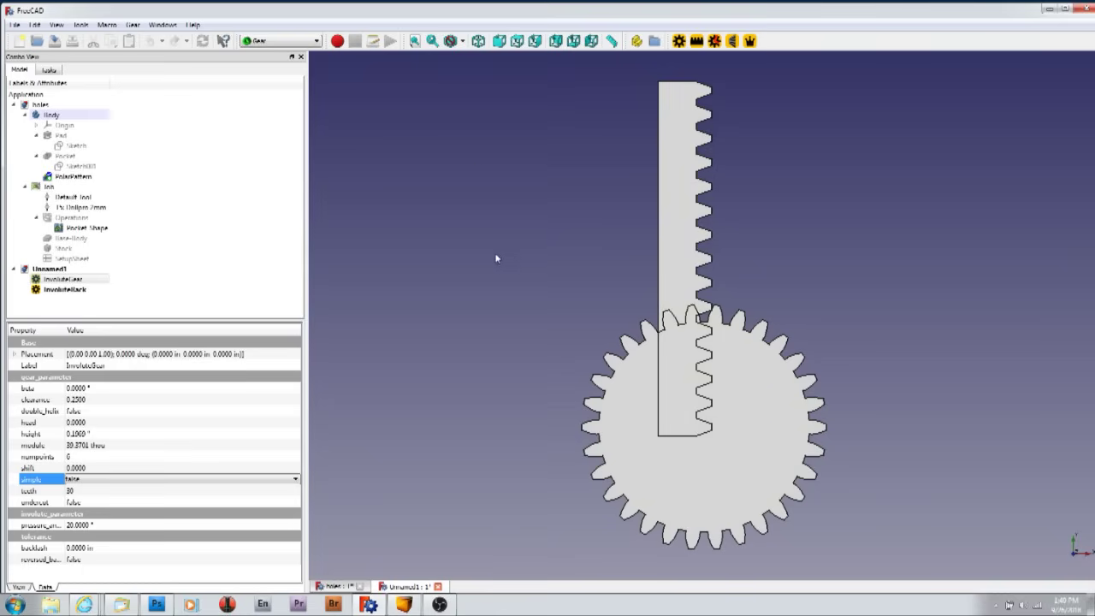
{"action": "left_click", "coordinate": [299, 43]}
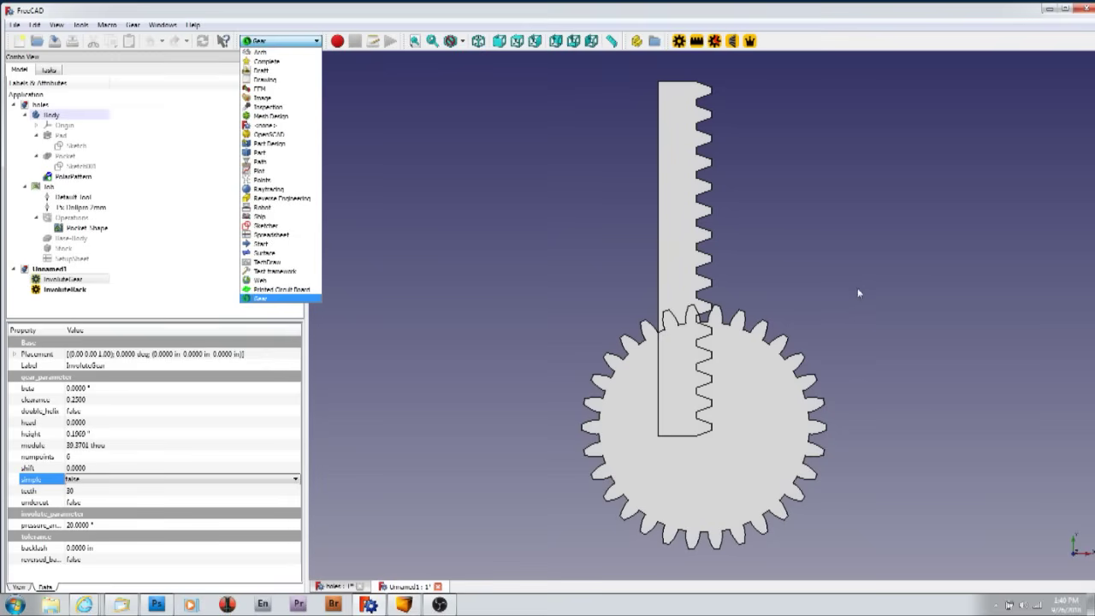
{"action": "left_click", "coordinate": [883, 292]}
{"action": "left_click", "coordinate": [882, 290]}
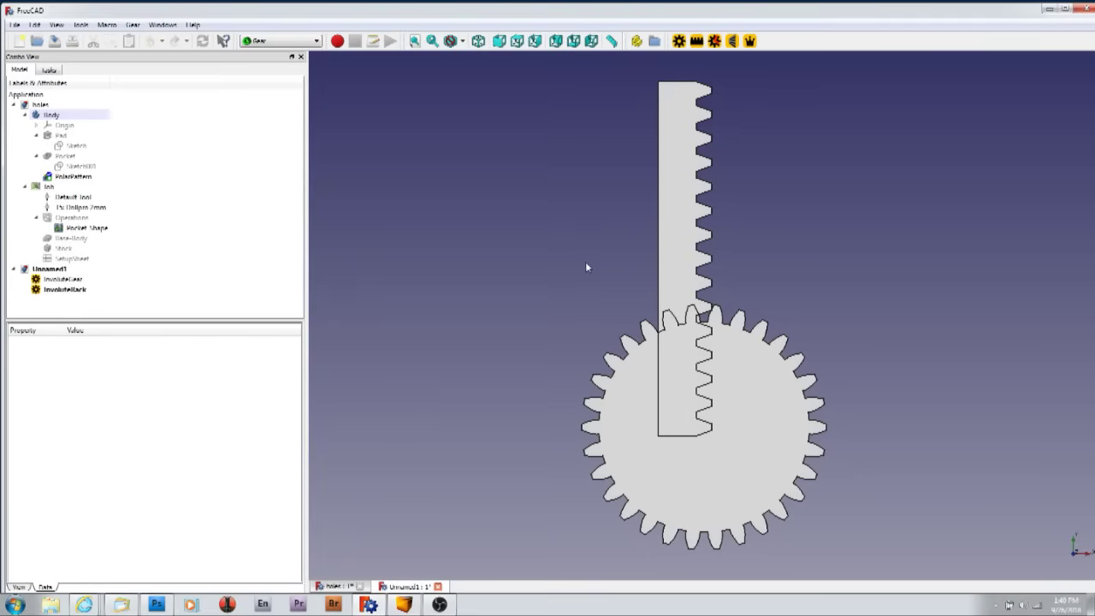
{"action": "left_click", "coordinate": [36, 25]}
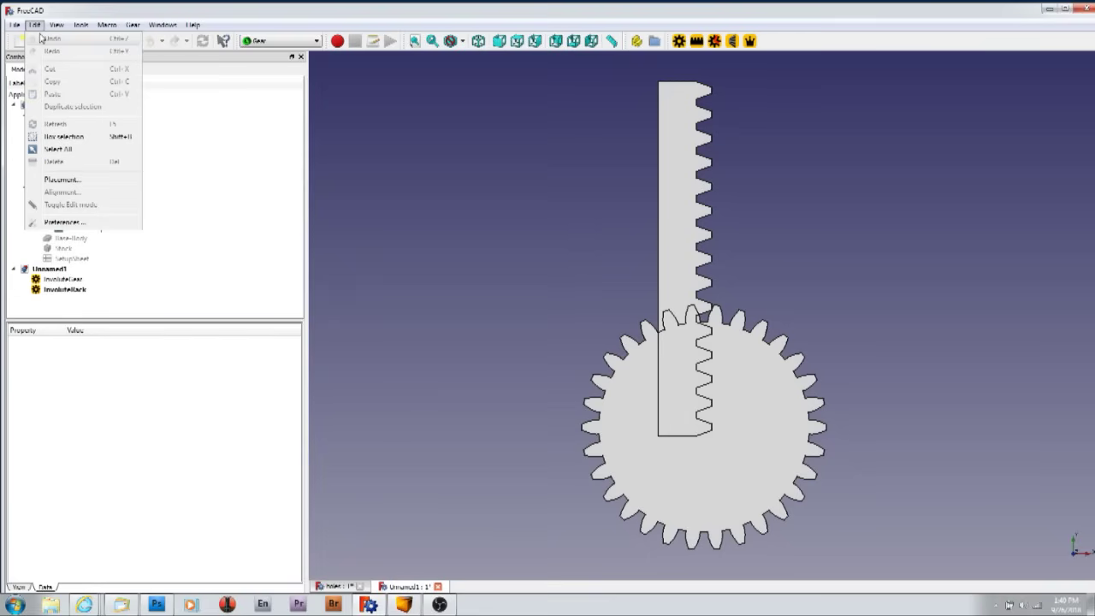
{"action": "left_click", "coordinate": [389, 198]}
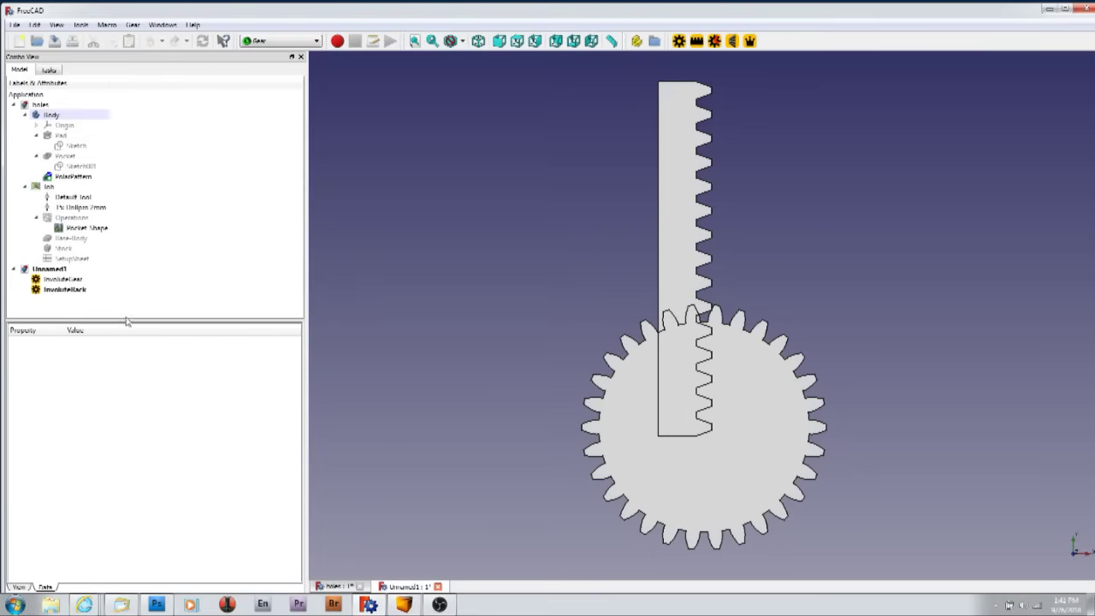
Delete the involute rack from the document, keeping only the gear
{"action": "left_click", "coordinate": [74, 290]}
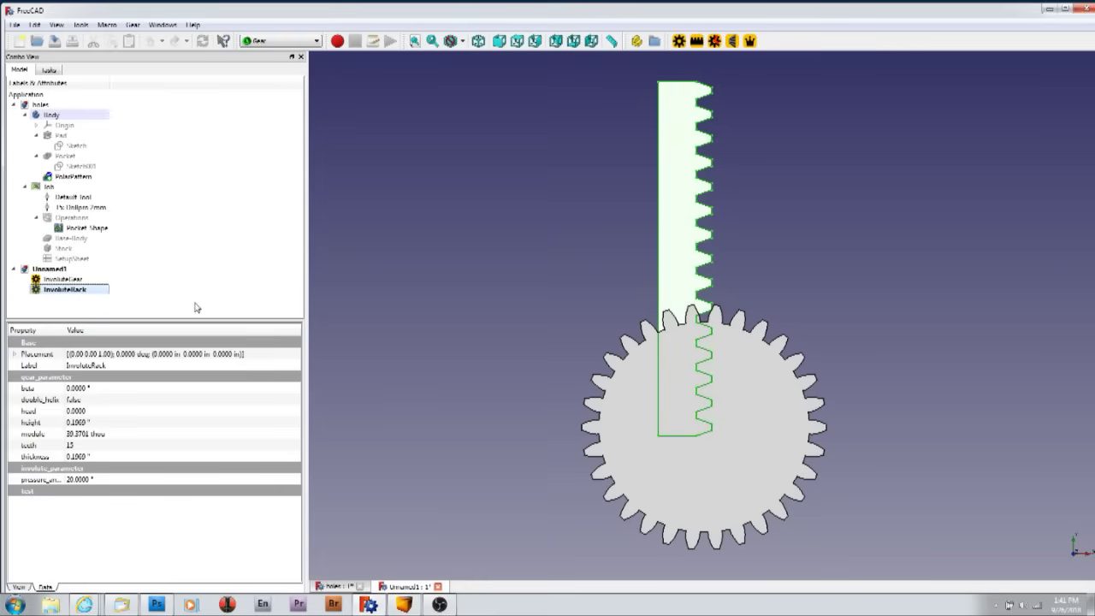
{"action": "key", "text": "Delete"}
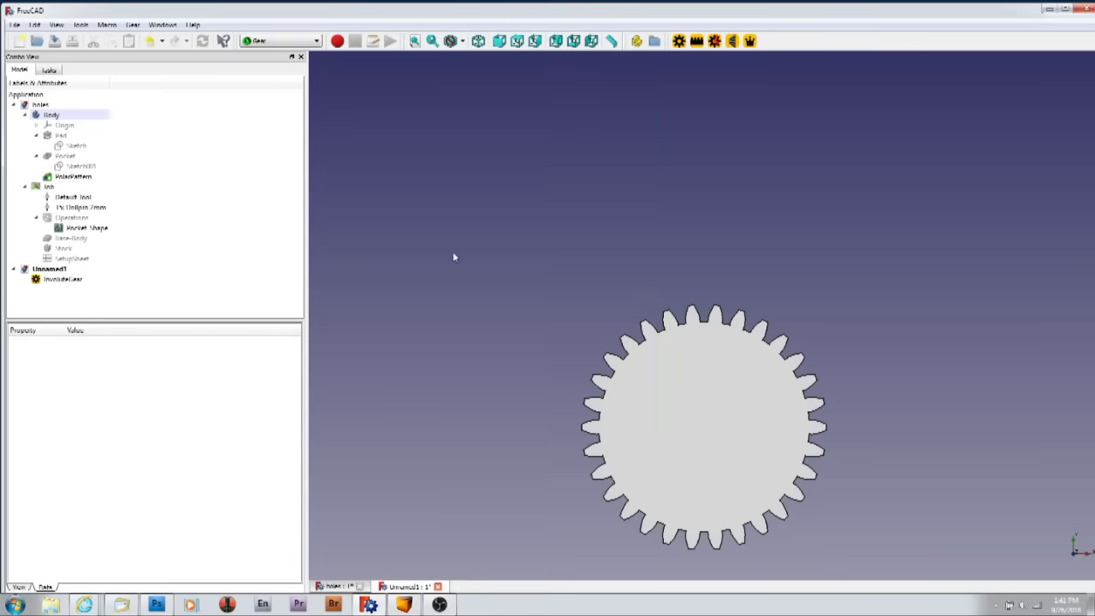
{"action": "left_click", "coordinate": [638, 313]}
{"action": "middle_click_drag", "start_coordinate": [677, 386], "coordinate": [738, 325]}
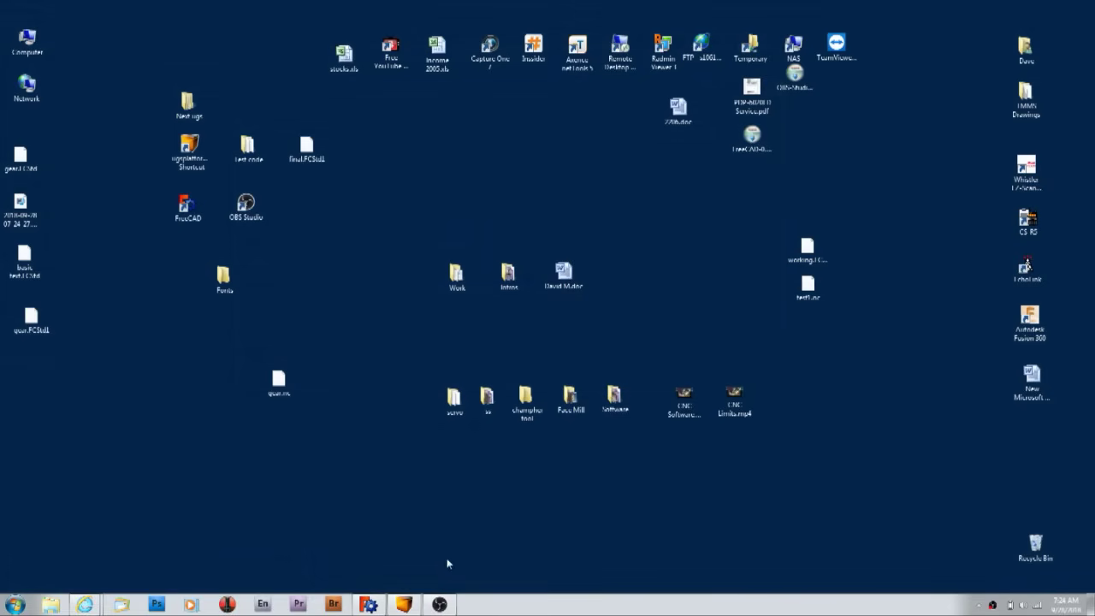
Switch to FreeCAD and examine the depth settings of the gear's Contour operation, leaving it without changes
{"action": "left_click", "coordinate": [367, 604]}
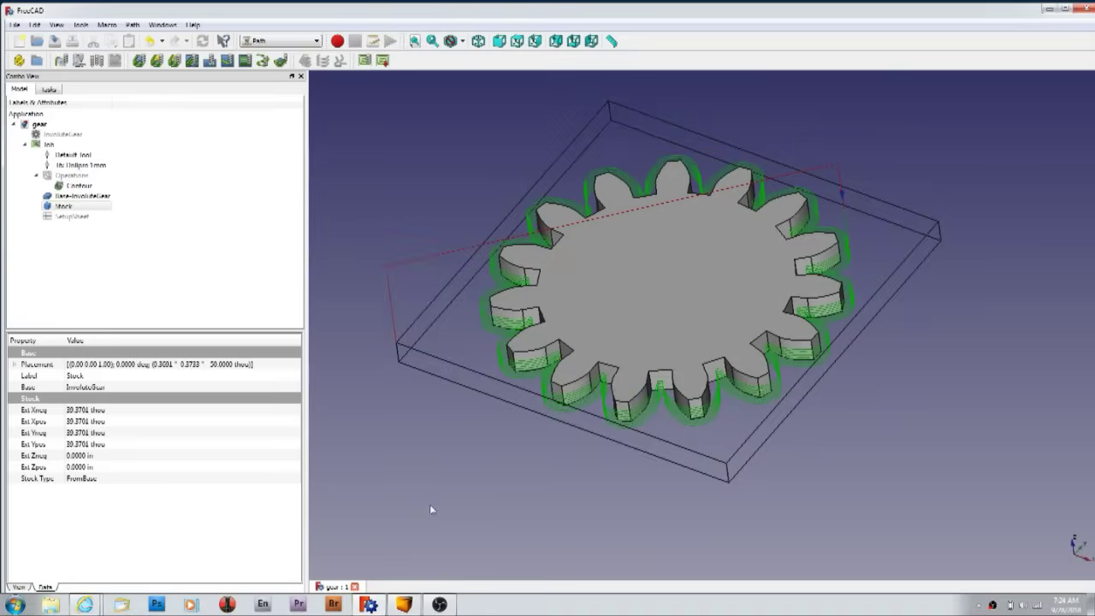
{"action": "middle_click_drag", "start_coordinate": [660, 328], "coordinate": [616, 343]}
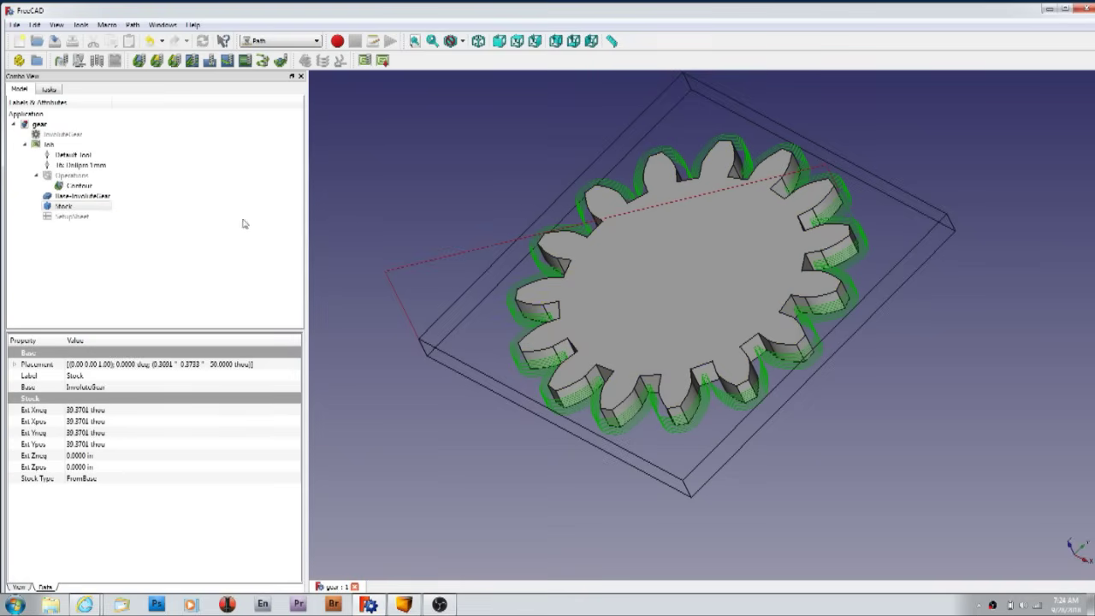
{"action": "left_click", "coordinate": [80, 188]}
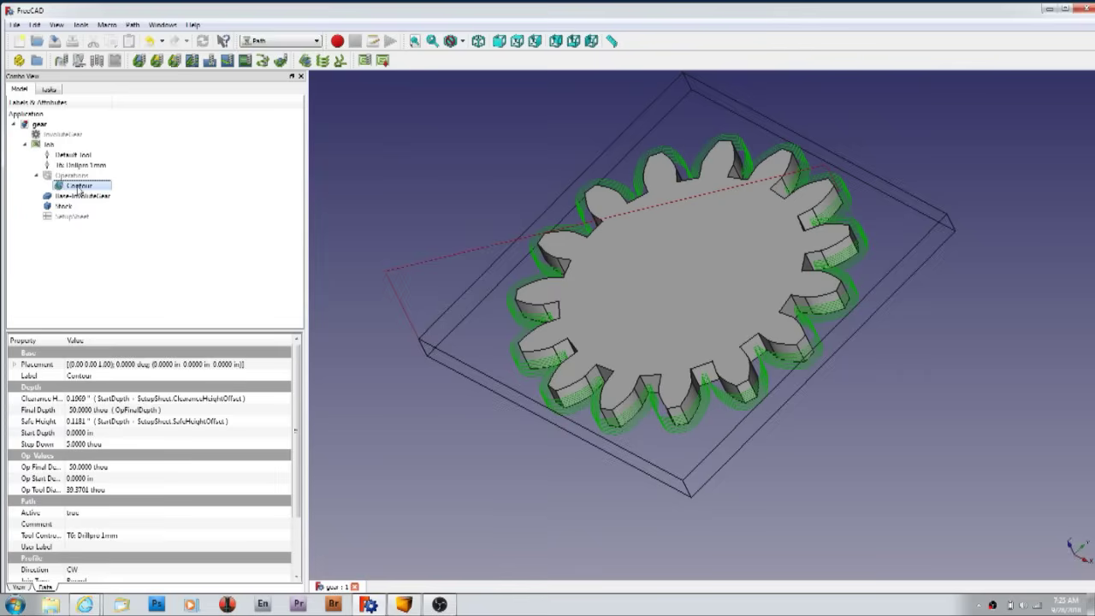
{"action": "double_click", "coordinate": [79, 188]}
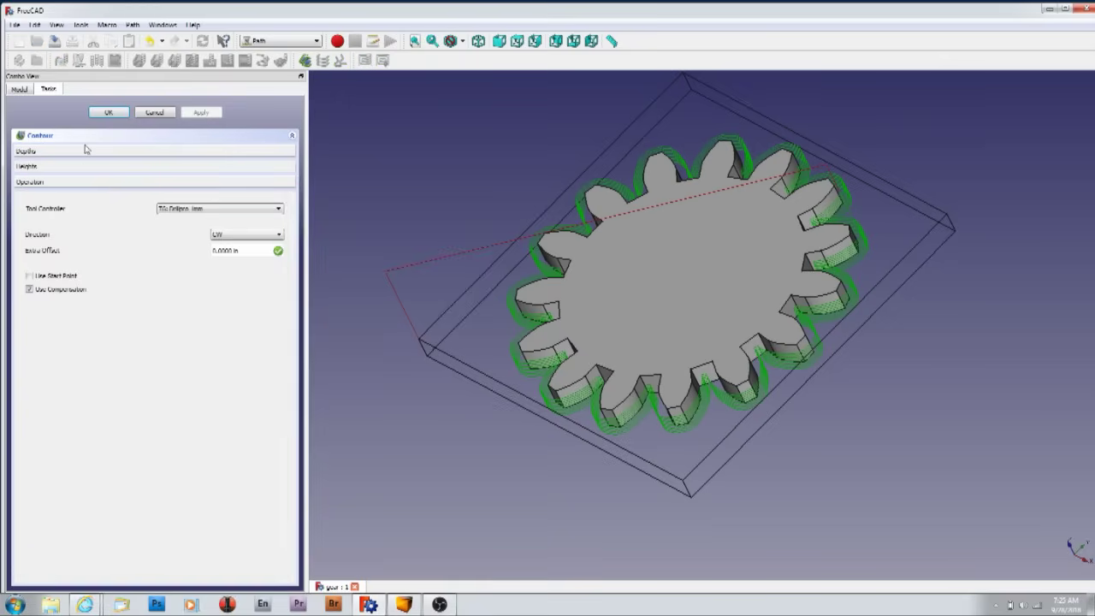
{"action": "left_click", "coordinate": [86, 151]}
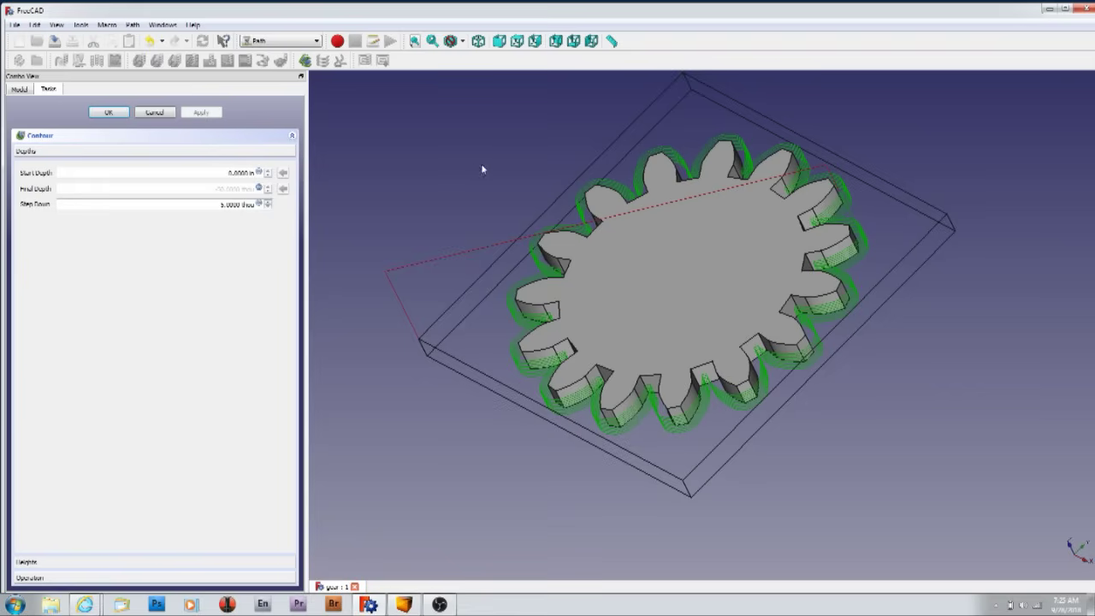
{"action": "left_click", "coordinate": [153, 113]}
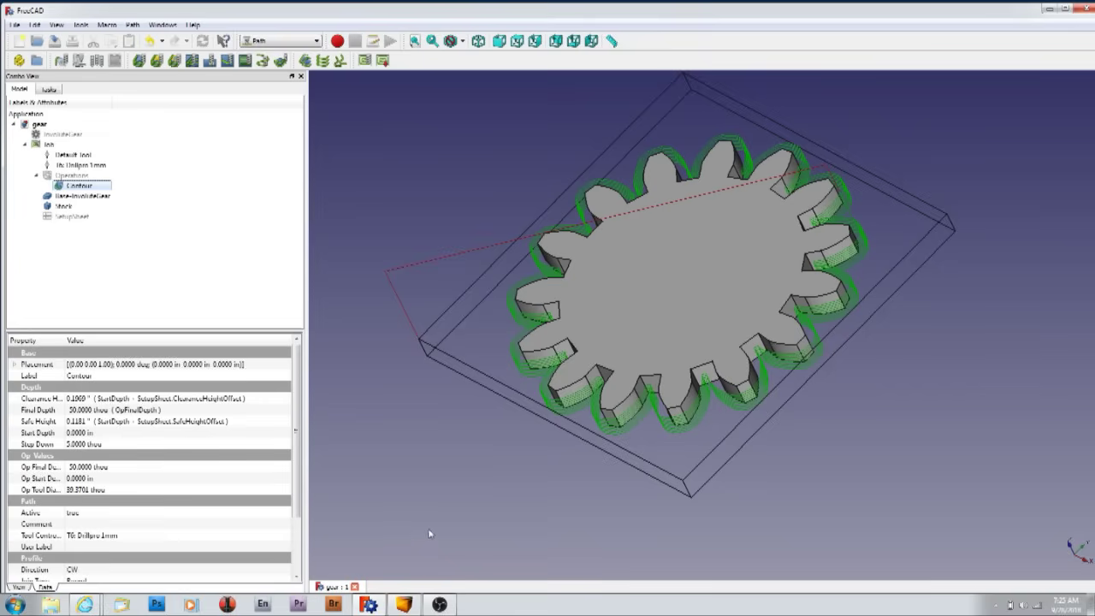
Switch to Universal Gcode Platform and examine the gear.nc toolpath in 3D from an angled view
{"action": "left_click", "coordinate": [403, 605]}
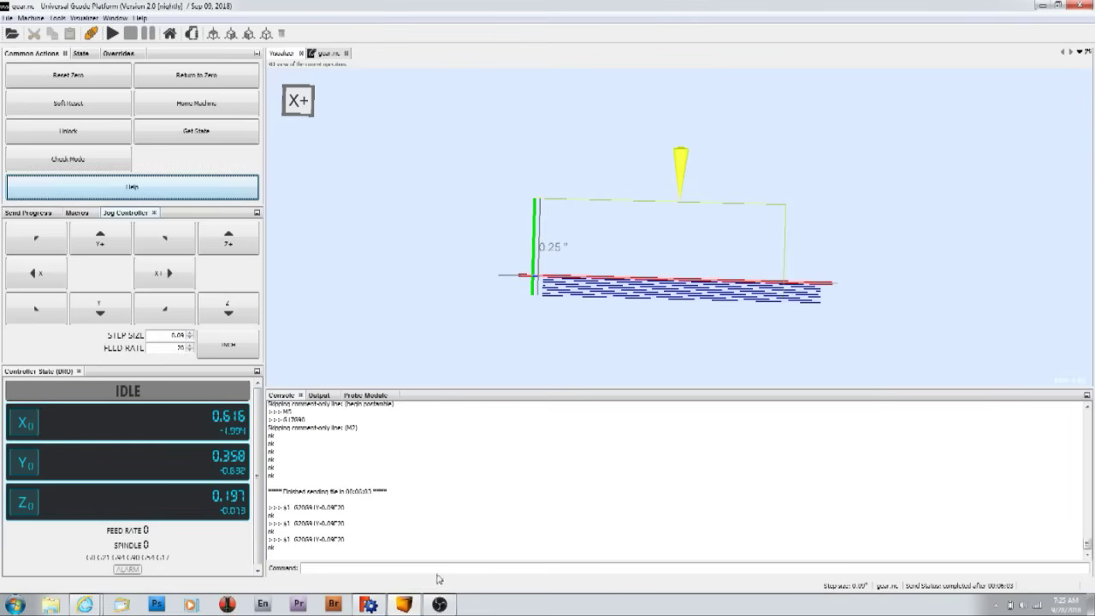
{"action": "left_click_drag", "start_coordinate": [663, 278], "coordinate": [700, 249]}
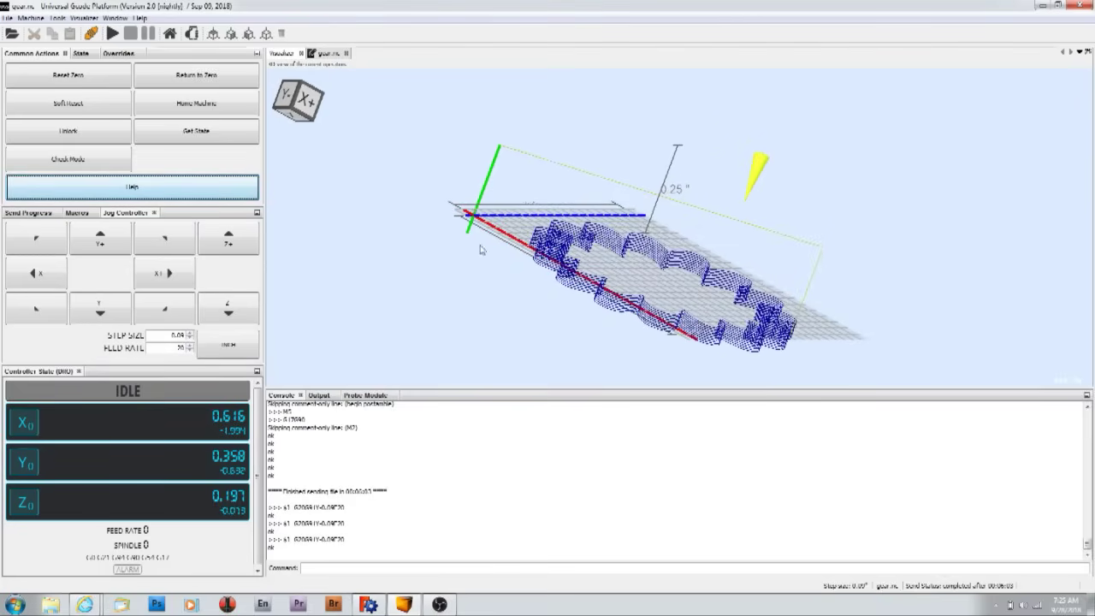
{"action": "mouse_move", "coordinate": [508, 205]}
{"action": "left_mouse_down"}
{"action": "mouse_move", "coordinate": [526, 242]}
{"action": "mouse_move", "coordinate": [540, 202]}
{"action": "mouse_move", "coordinate": [528, 252]}
{"action": "mouse_move", "coordinate": [525, 216]}
{"action": "left_mouse_up"}
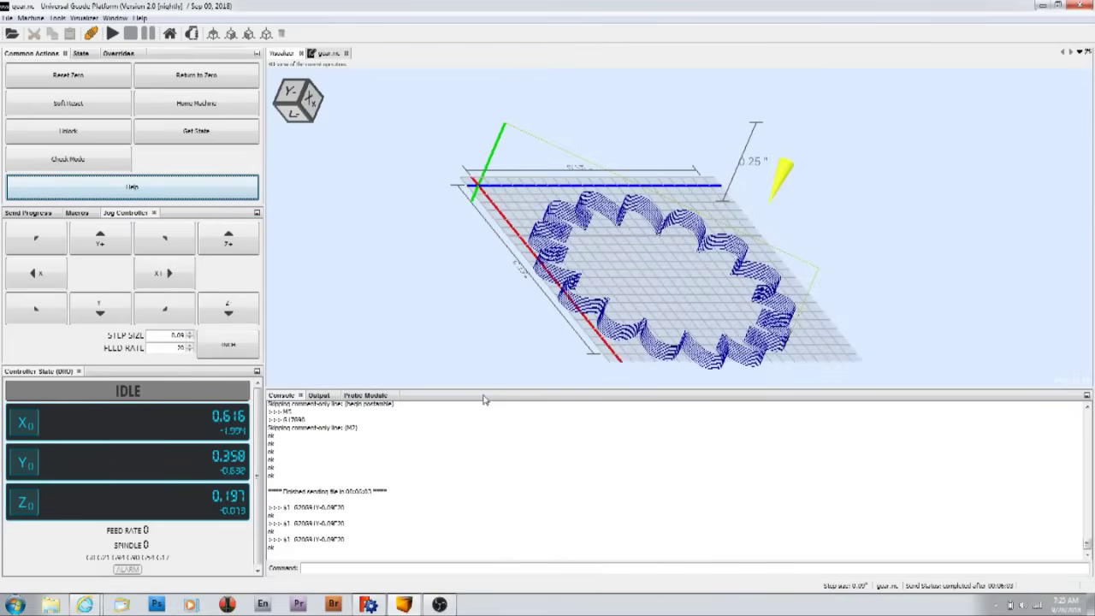
Switch back to FreeCAD and examine the gear's contour toolpath and stock from other angles
{"action": "left_click", "coordinate": [368, 604]}
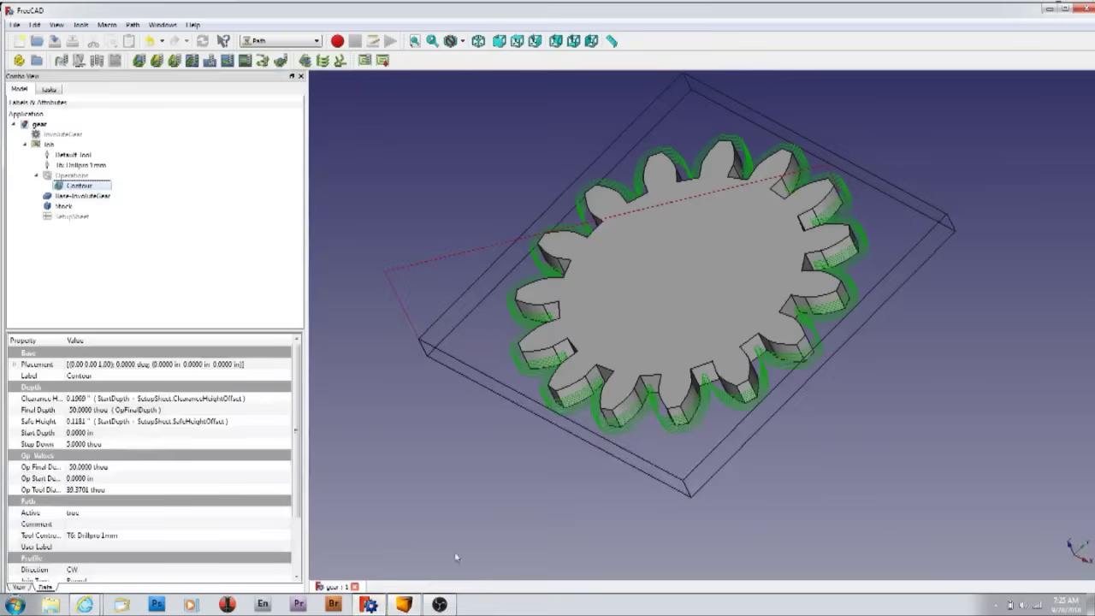
{"action": "middle_click_drag", "start_coordinate": [432, 388], "coordinate": [493, 407]}
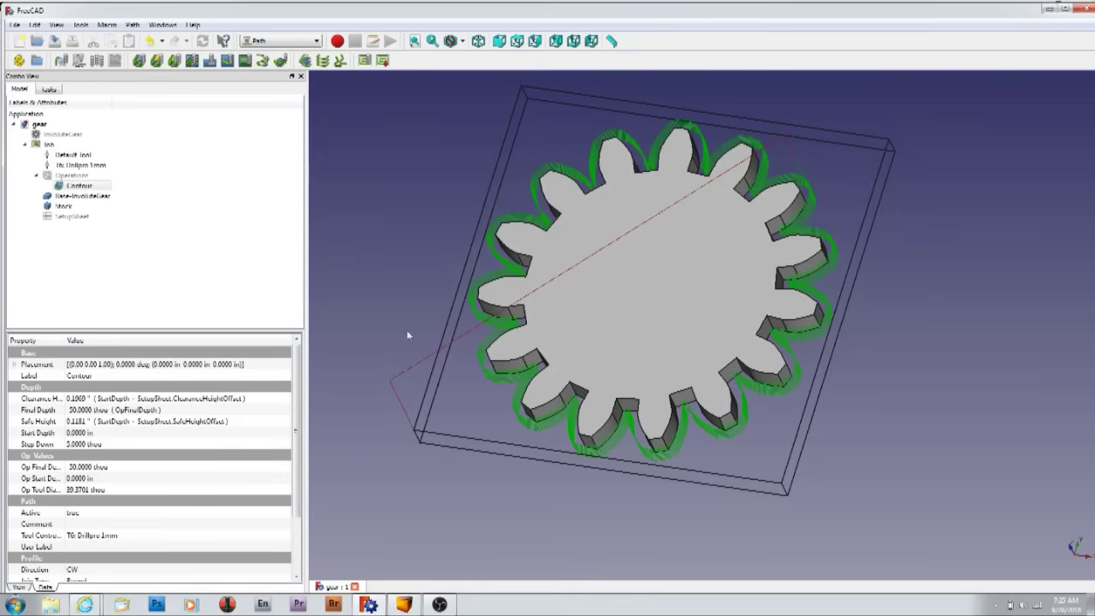
{"action": "middle_click_drag", "start_coordinate": [398, 308], "coordinate": [421, 270]}
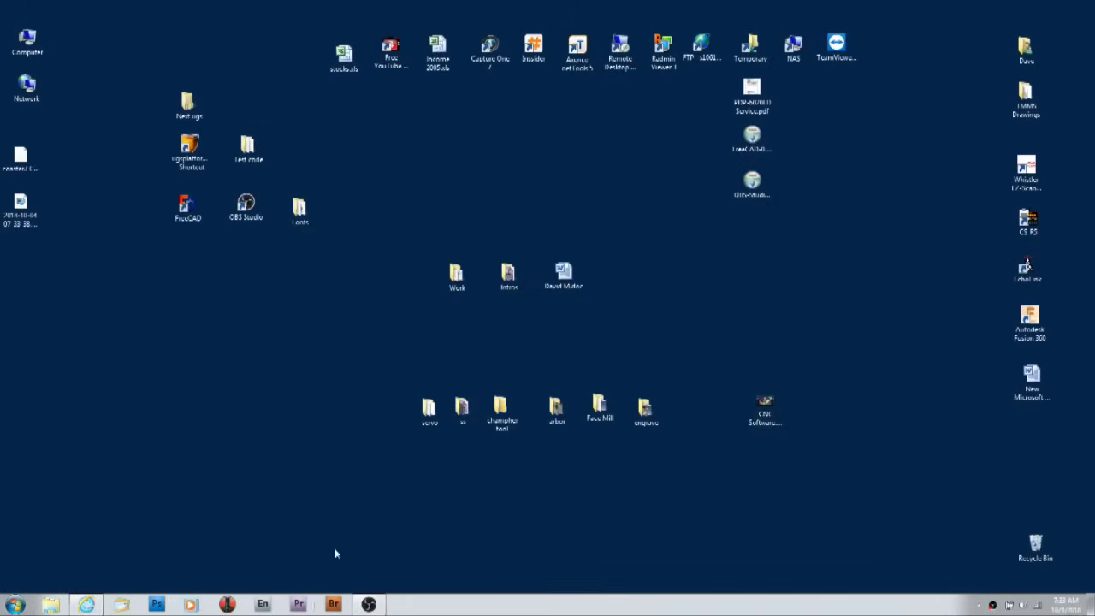
Switch to YouTube in the web browser and search for "freecad engraving"
{"action": "left_click", "coordinate": [85, 605]}
{"action": "left_click", "coordinate": [171, 93]}
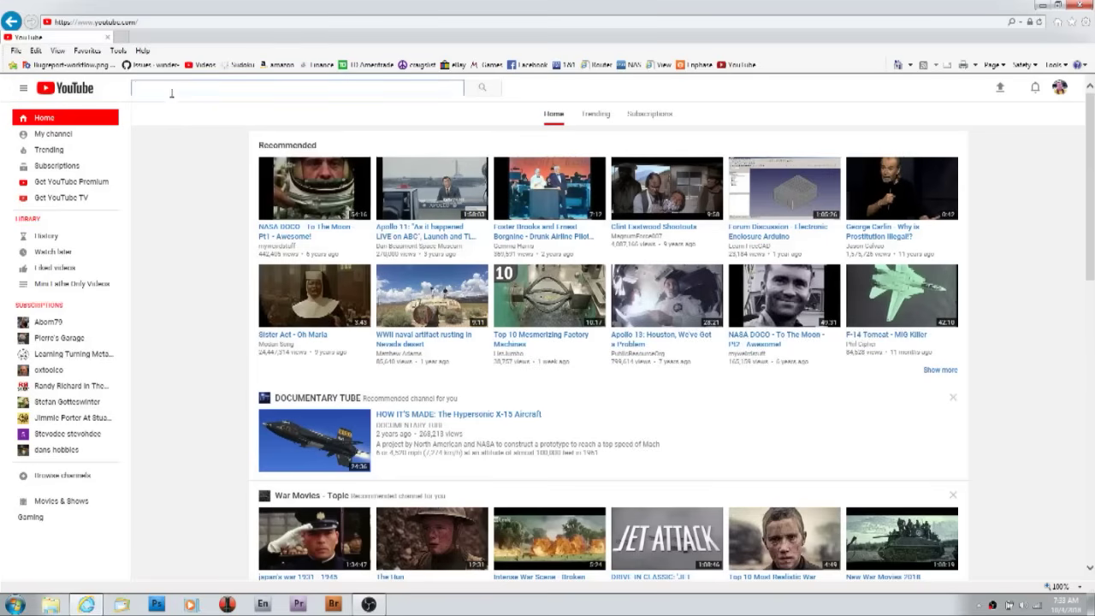
{"action": "type", "text": "f"}
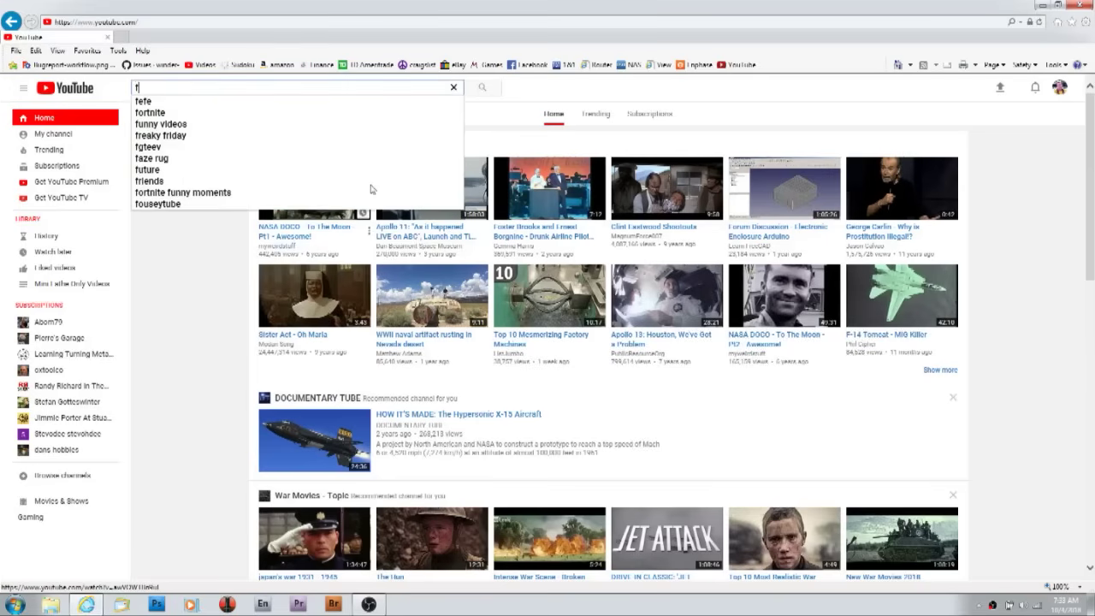
{"action": "type", "text": "reec"}
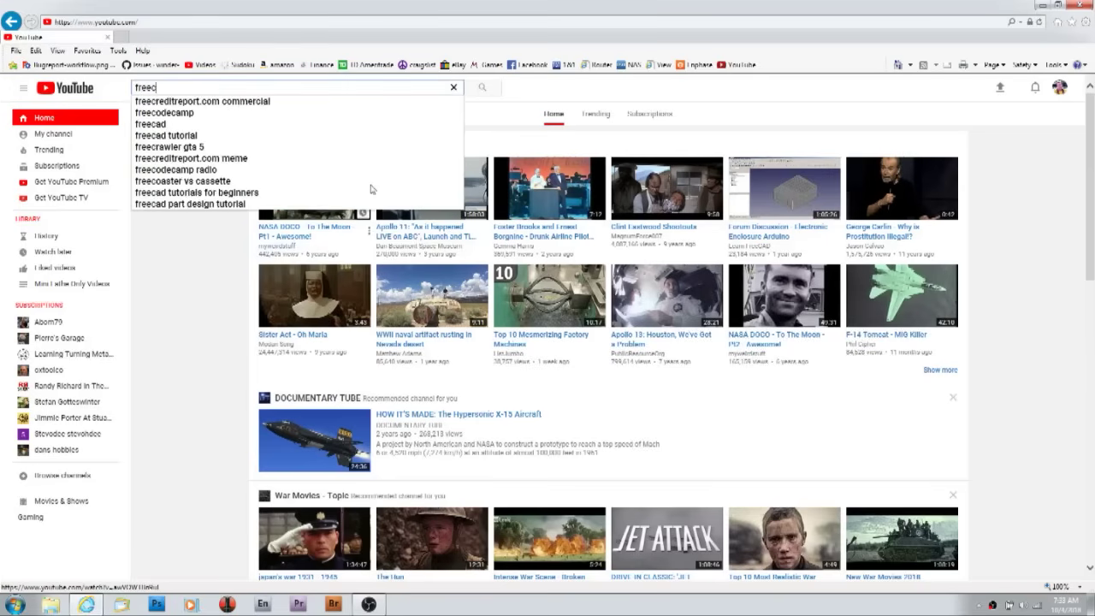
{"action": "type", "text": "ad engravin"}
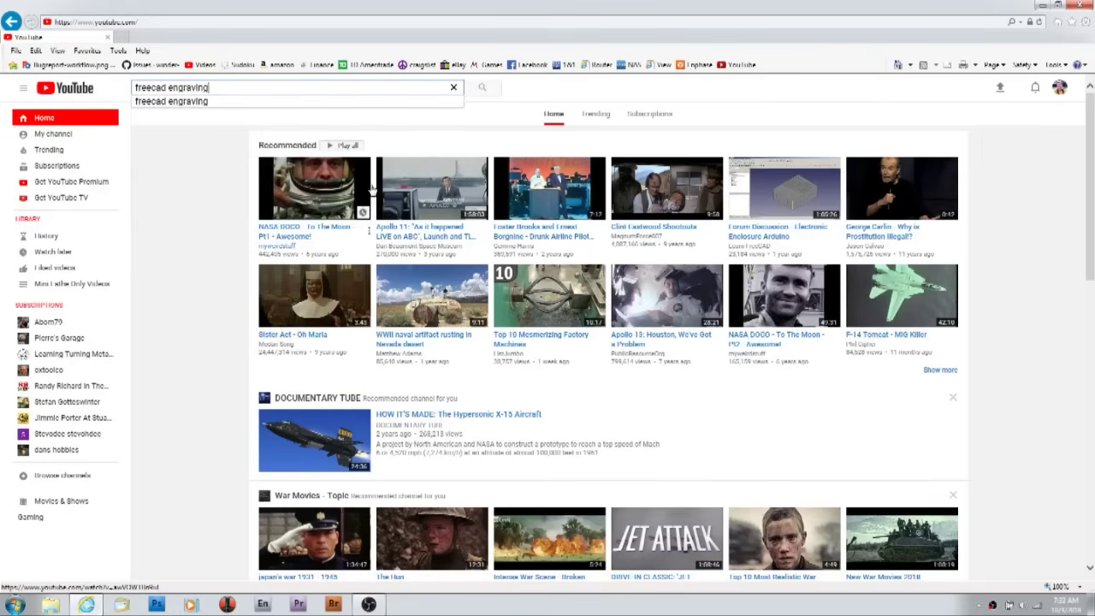
{"action": "type", "text": "g"}
{"action": "key", "text": "Return"}
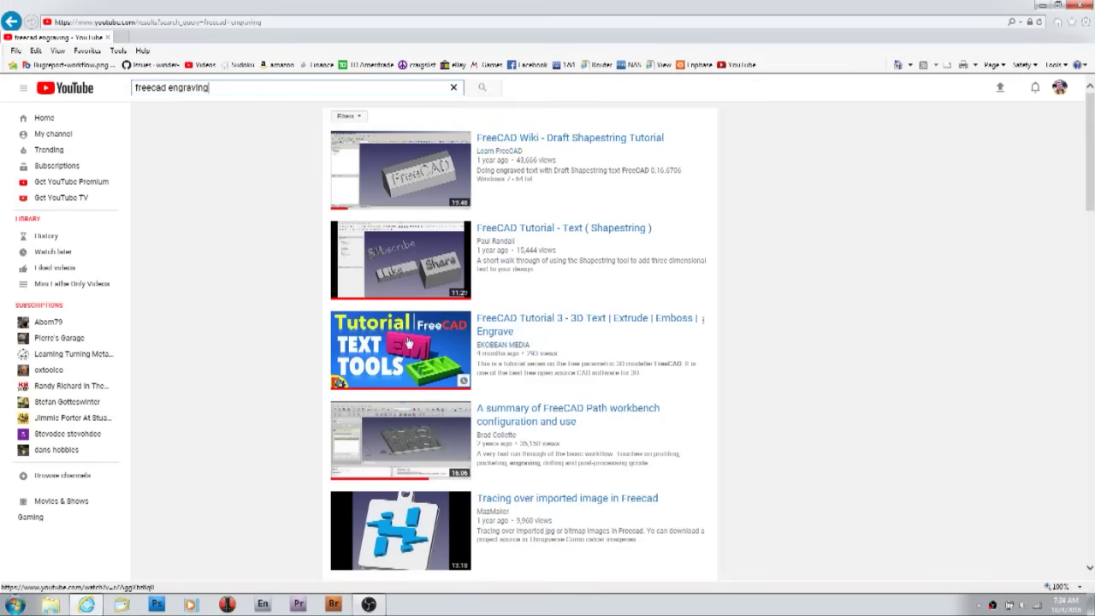
Open the "FreeCAD Wiki - Draft Shapestring Tutorial" video, pause it and go back to the search results
{"action": "left_click", "coordinate": [413, 180]}
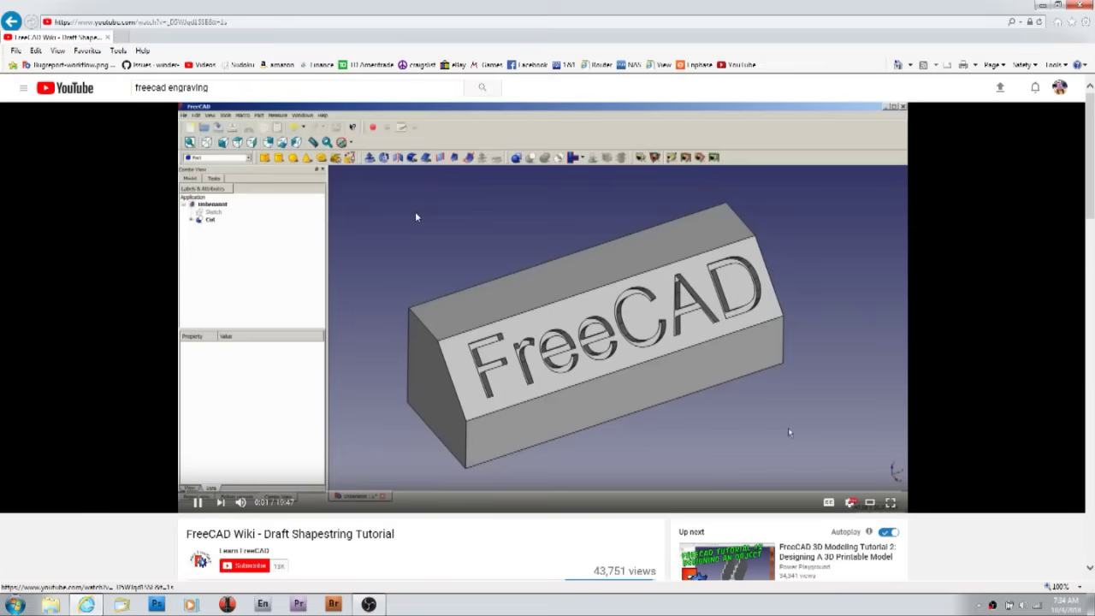
{"action": "left_click", "coordinate": [787, 429]}
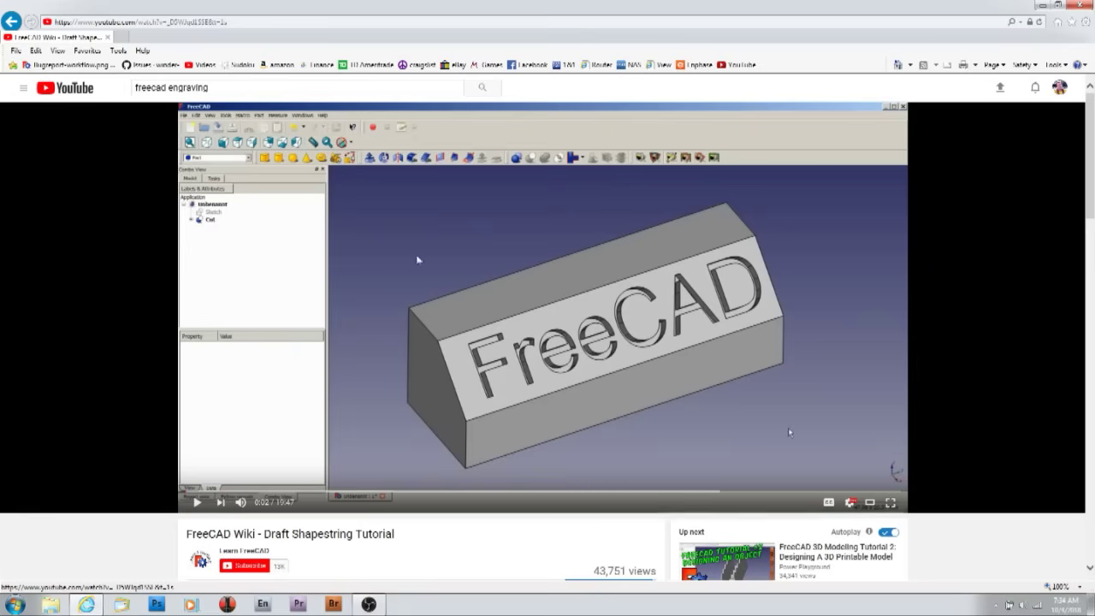
{"action": "key", "text": "alt+Left"}
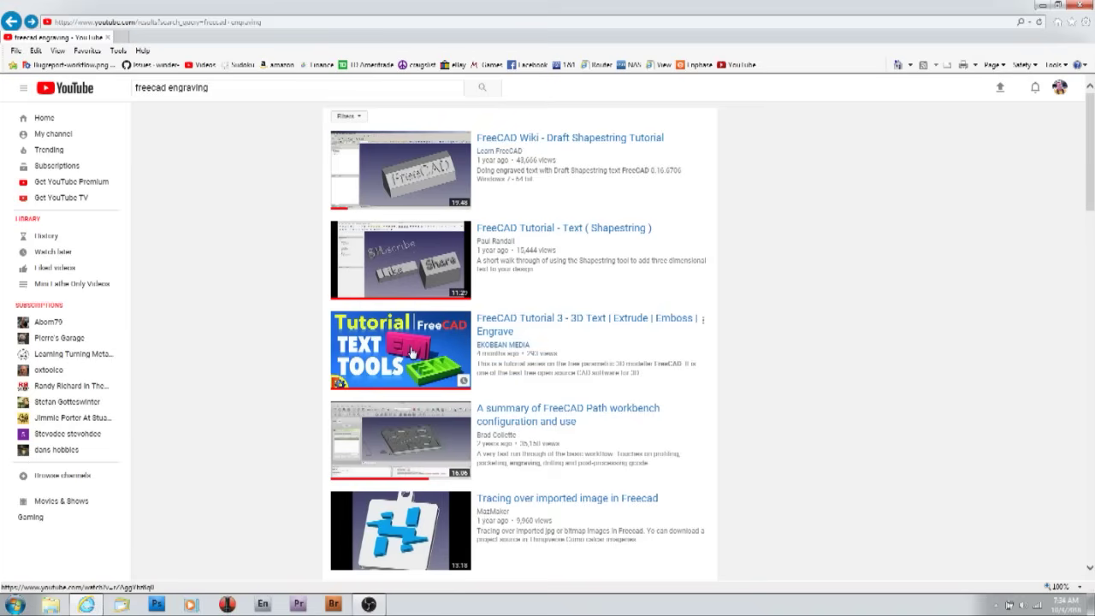
Switch to FreeCAD and look over the document's model tree and the Path workbench, returning to Part Design
{"action": "left_click", "coordinate": [1041, 6]}
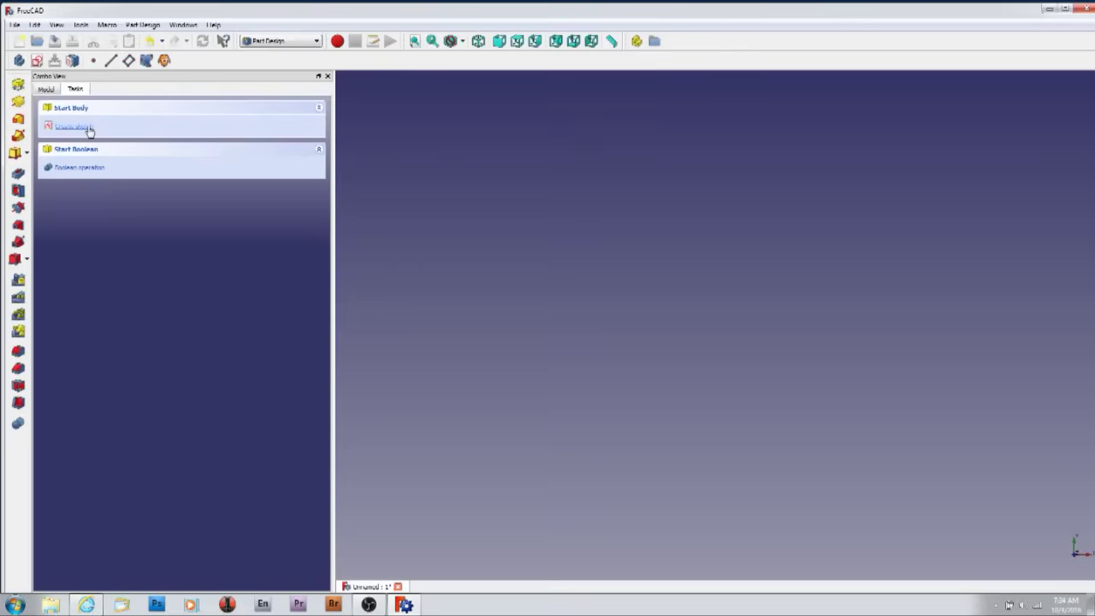
{"action": "left_click", "coordinate": [47, 89]}
{"action": "left_click", "coordinate": [278, 41]}
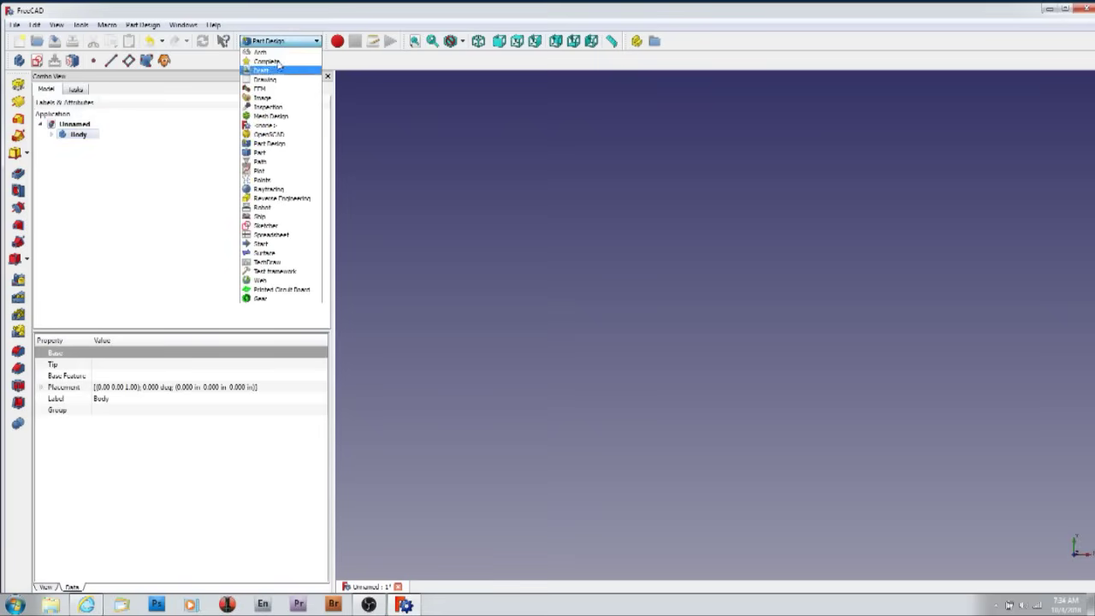
{"action": "left_click", "coordinate": [278, 161]}
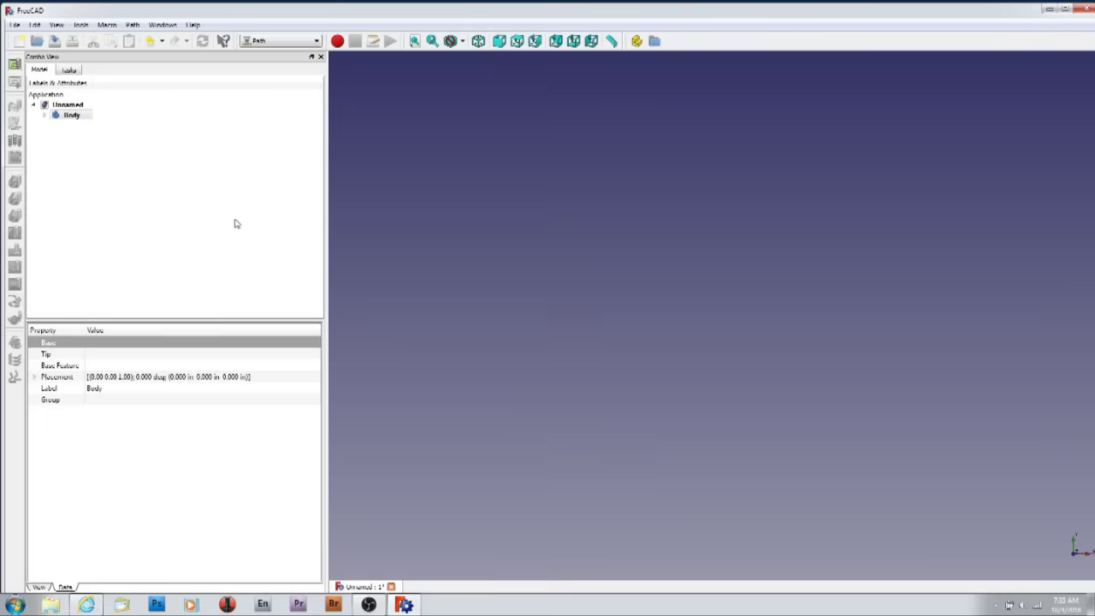
{"action": "left_click", "coordinate": [283, 42]}
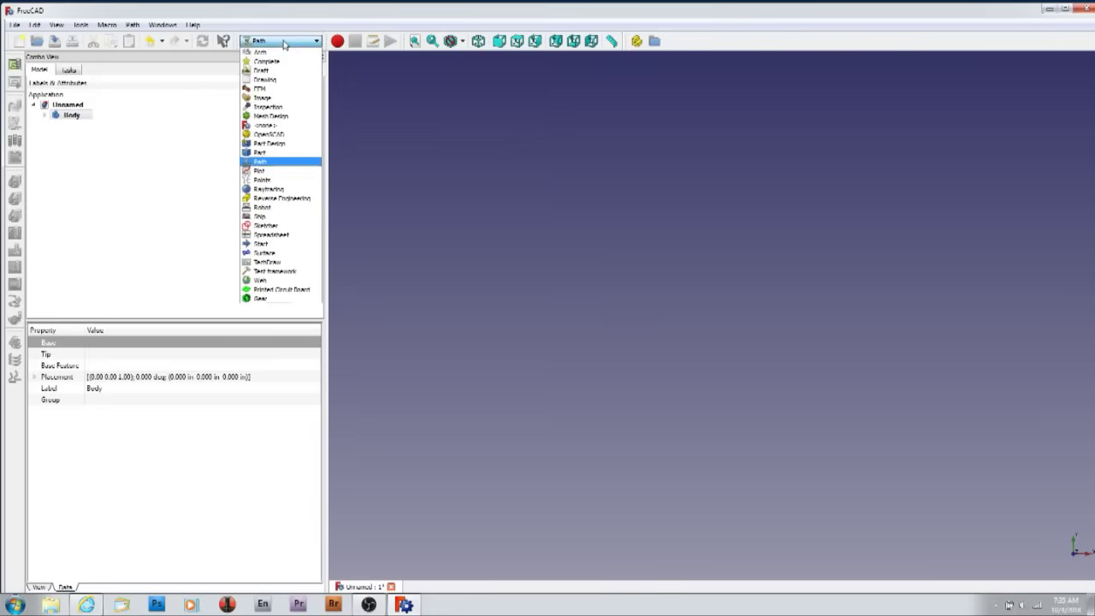
{"action": "left_click", "coordinate": [265, 144]}
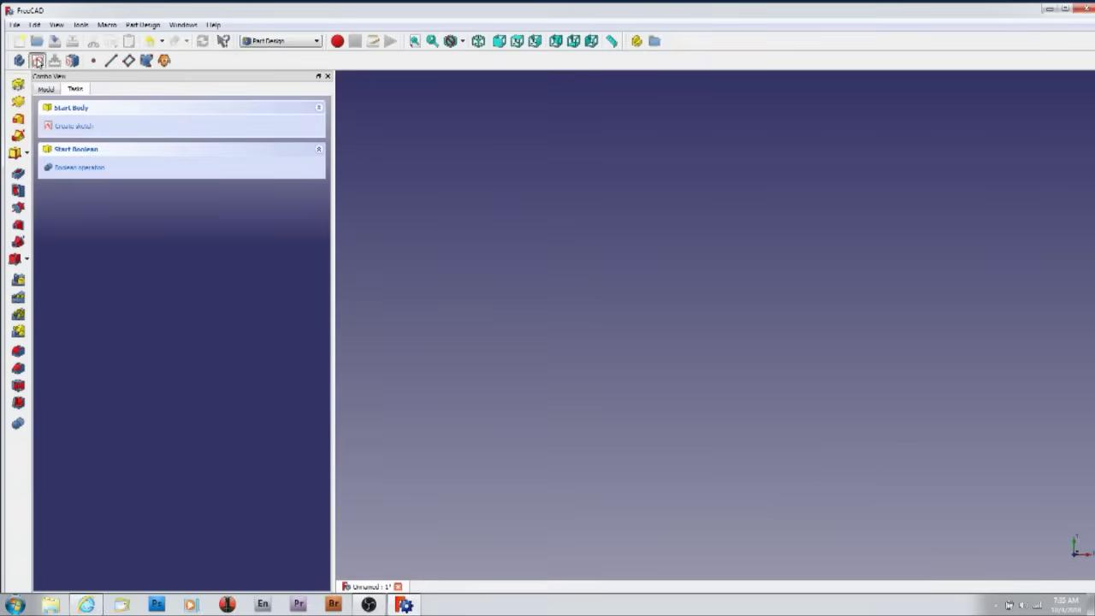
Create a sketch on the XY plane and draw a rectangle about 0.5 in square from the origin
{"action": "left_click", "coordinate": [37, 60]}
{"action": "left_click", "coordinate": [146, 157]}
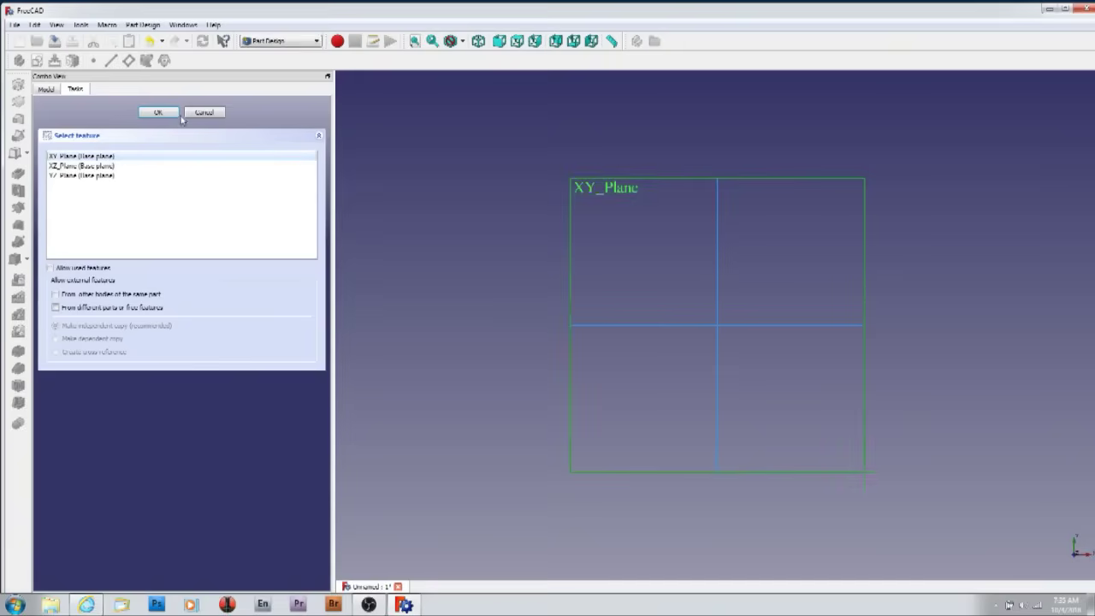
{"action": "left_click", "coordinate": [158, 112]}
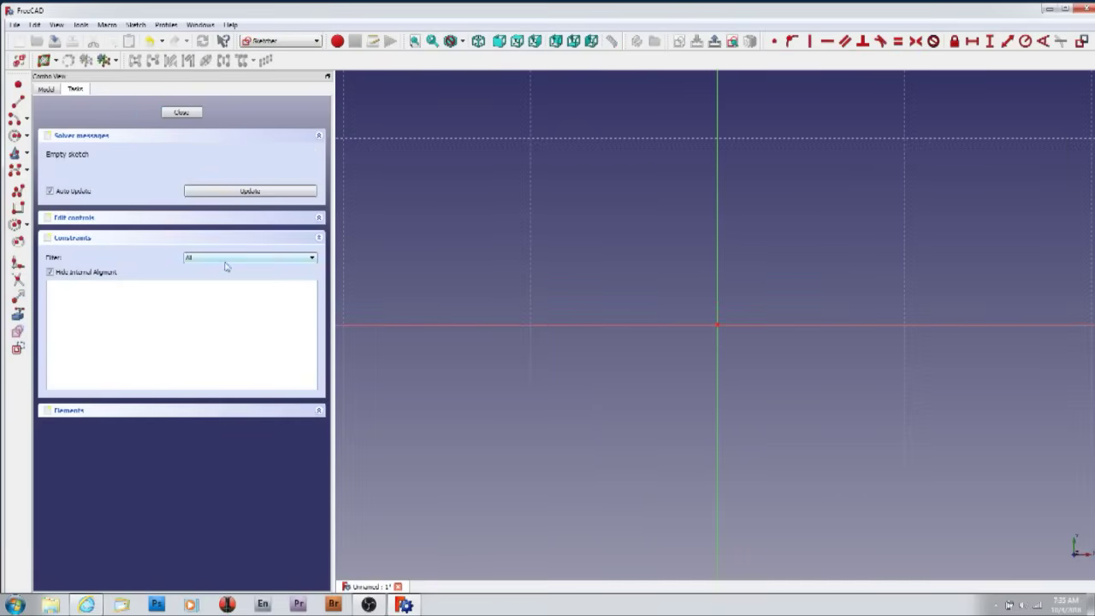
{"action": "left_click", "coordinate": [17, 207]}
{"action": "left_click", "coordinate": [720, 326]}
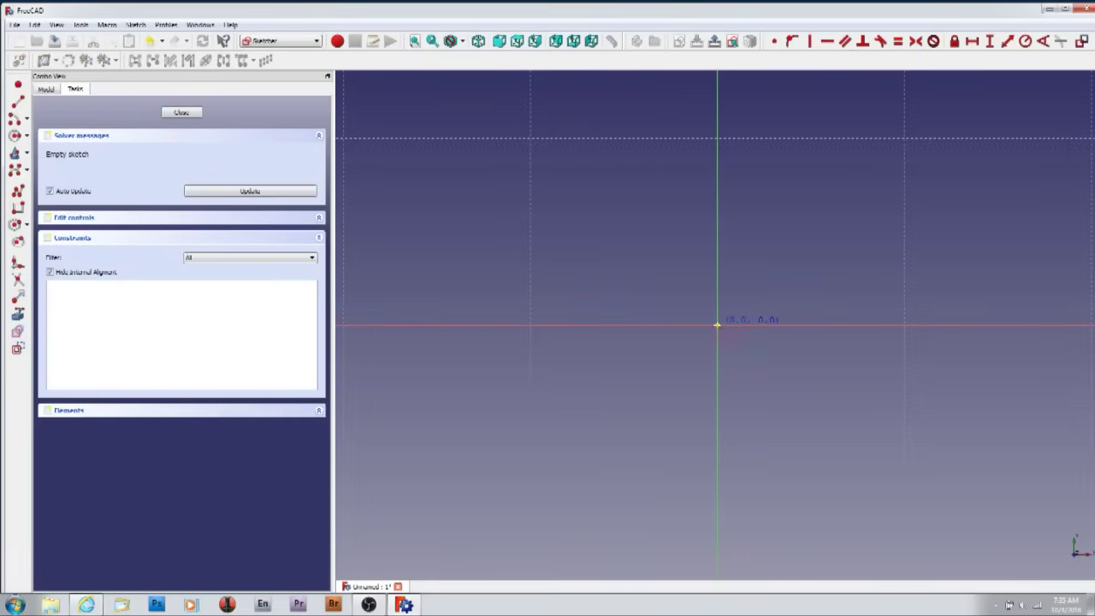
{"action": "left_click", "coordinate": [903, 137]}
{"action": "right_click", "coordinate": [984, 190]}
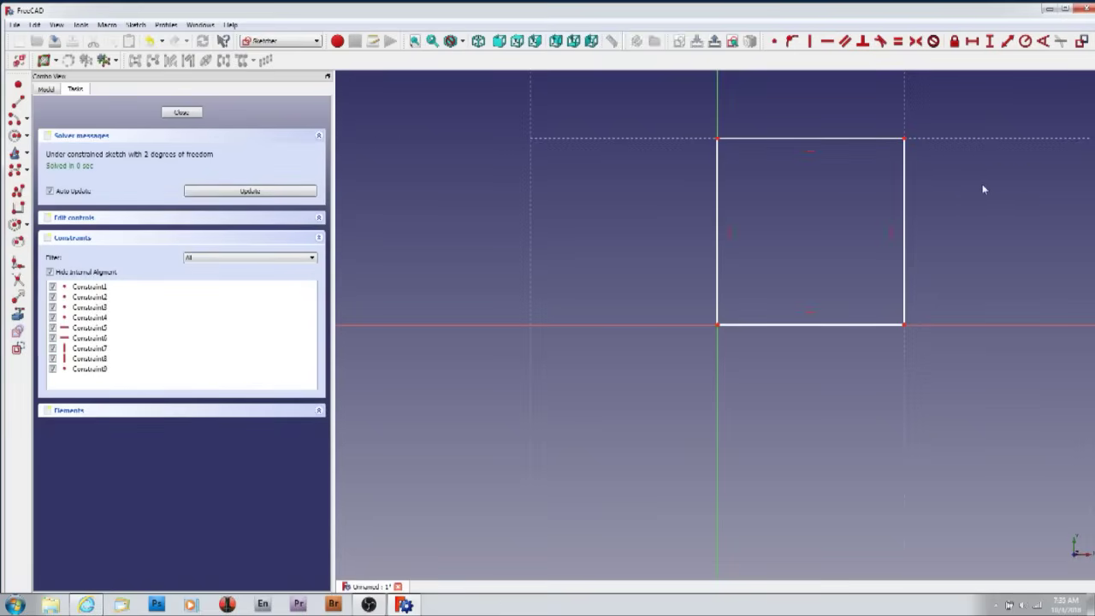
Lock the rectangle's corner opposite the origin with dimension constraints and set the height to 1.4 in
{"action": "left_click", "coordinate": [903, 138]}
{"action": "left_click", "coordinate": [955, 41]}
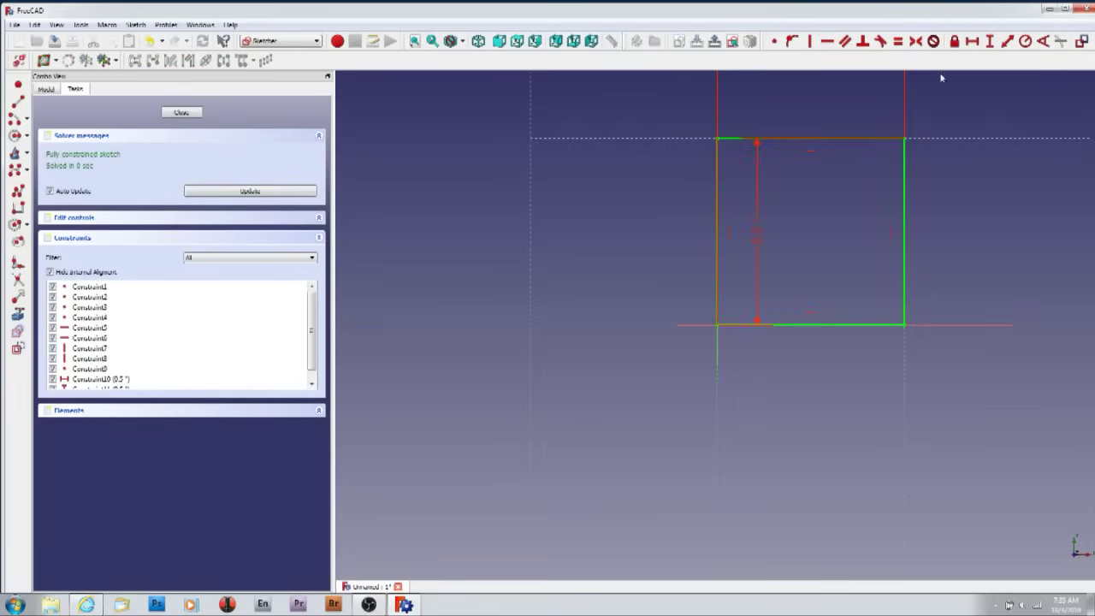
{"action": "double_click", "coordinate": [757, 240]}
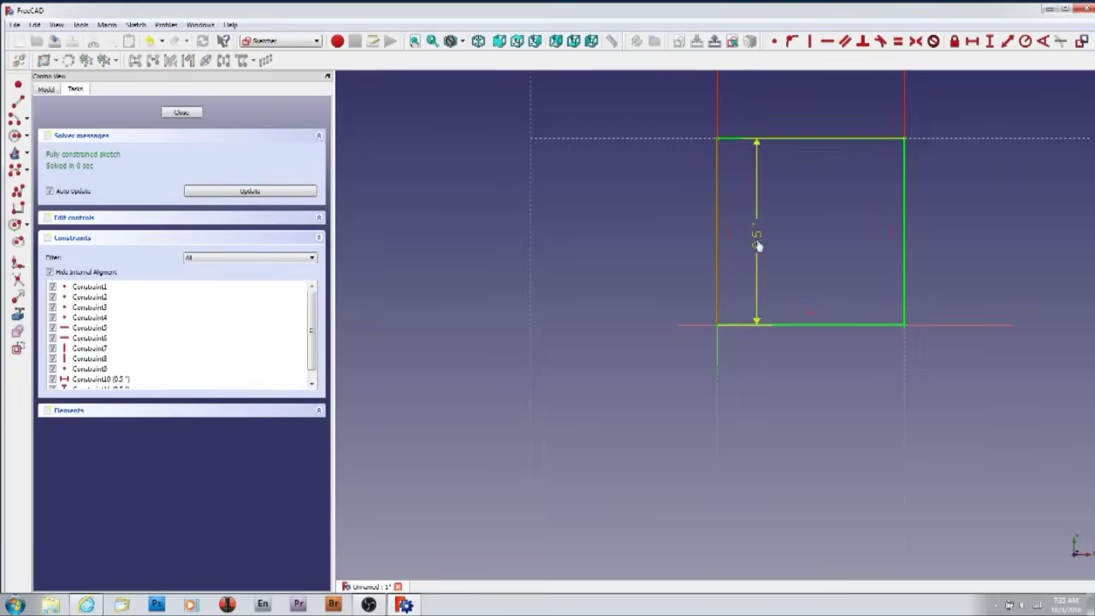
{"action": "type", "text": "1."}
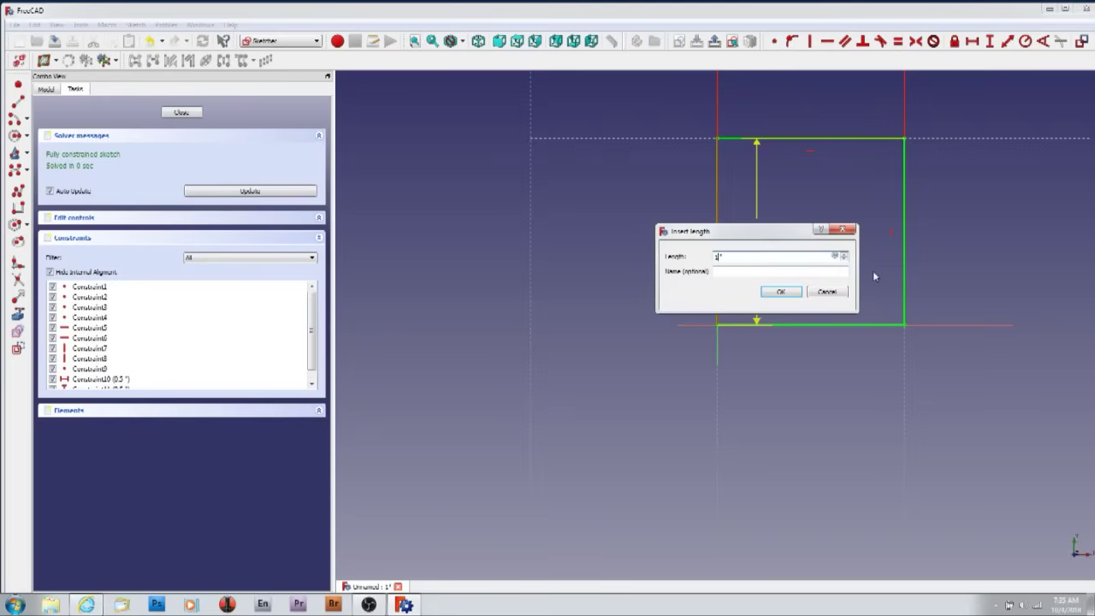
{"action": "type", "text": "4"}
{"action": "key", "text": "Return"}
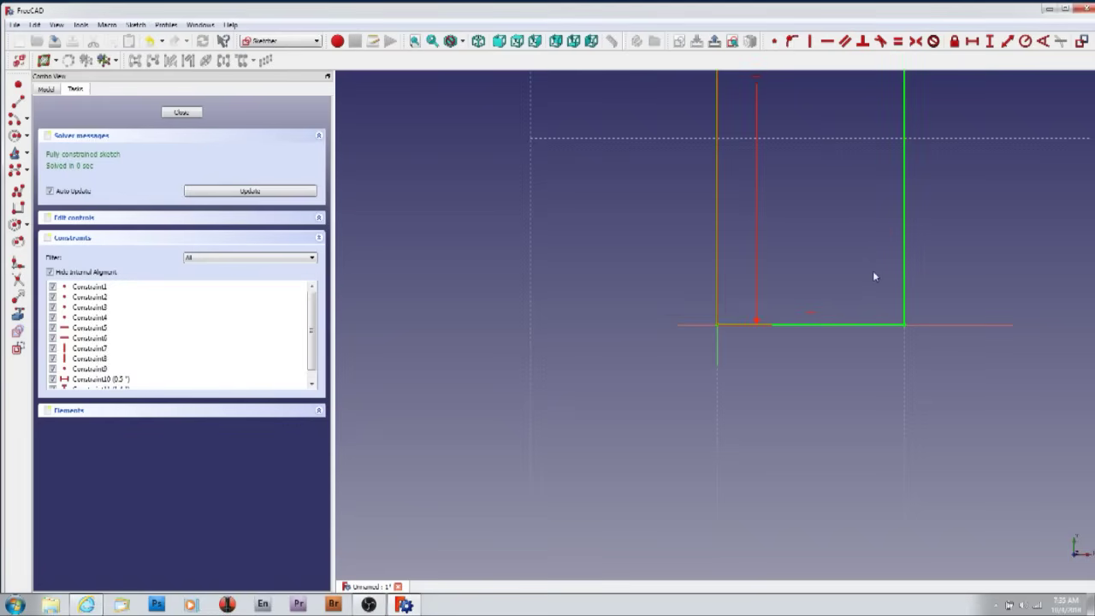
Set the rectangle's width to 6 in and close the sketch
{"action": "scroll", "coordinate": [798, 190], "scroll_direction": "down", "scroll_amount": 5}
{"action": "double_click", "coordinate": [796, 79]}
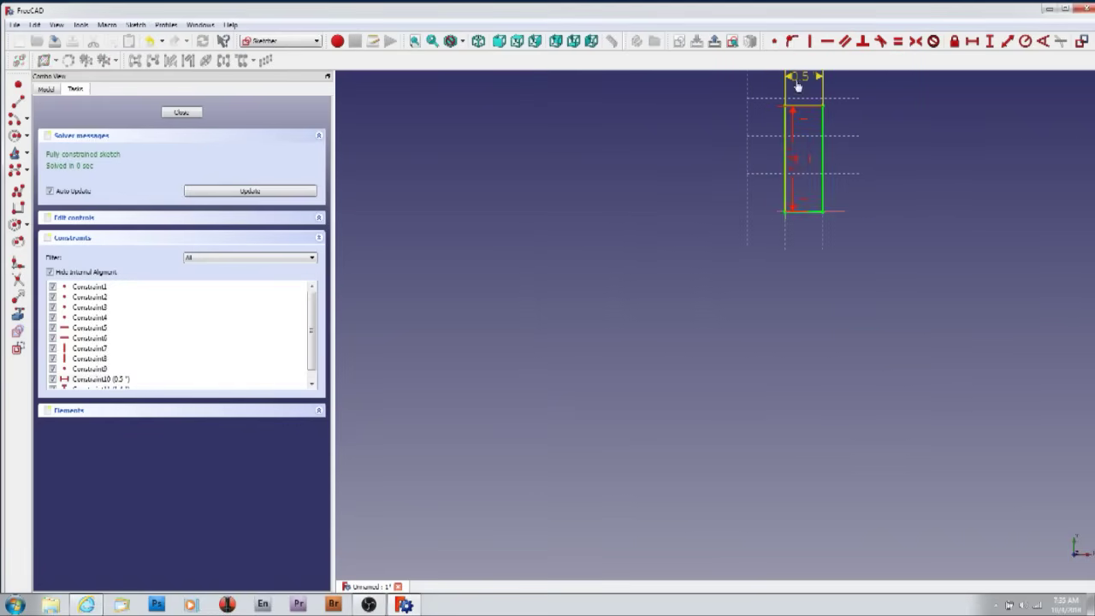
{"action": "type", "text": "6"}
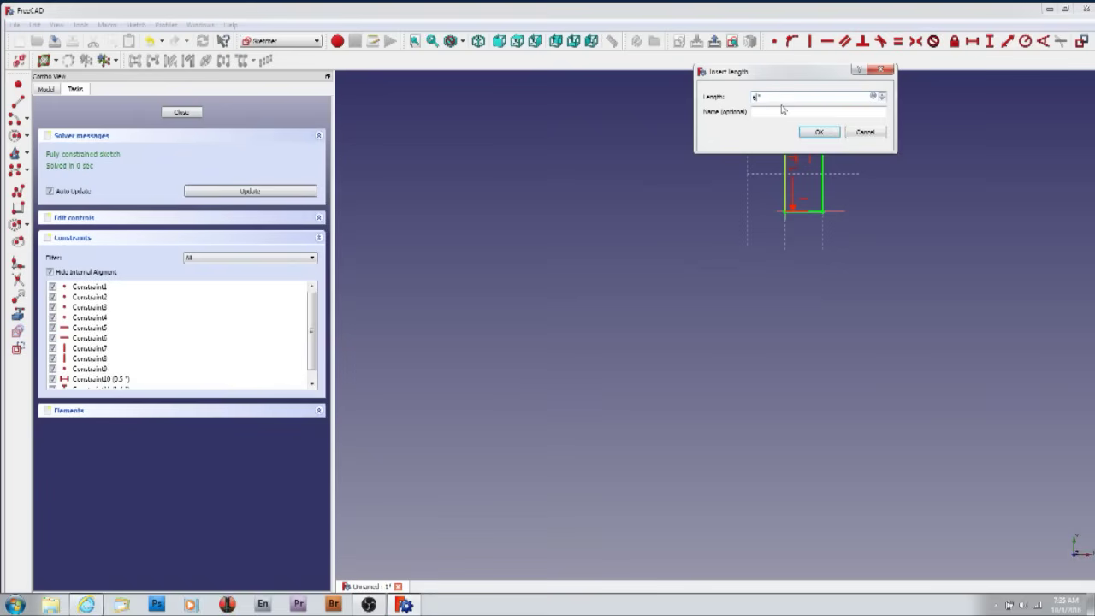
{"action": "left_click", "coordinate": [821, 133]}
{"action": "key", "text": "v"}
{"action": "key", "text": "f"}
{"action": "scroll", "coordinate": [655, 300], "scroll_direction": "down", "scroll_amount": 2}
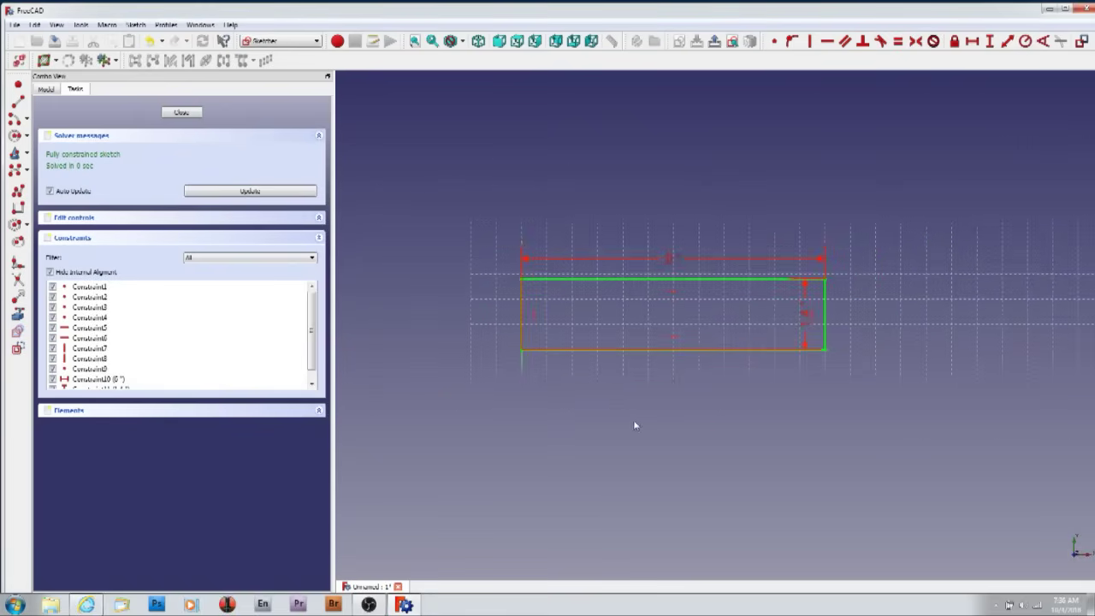
{"action": "left_click", "coordinate": [191, 110]}
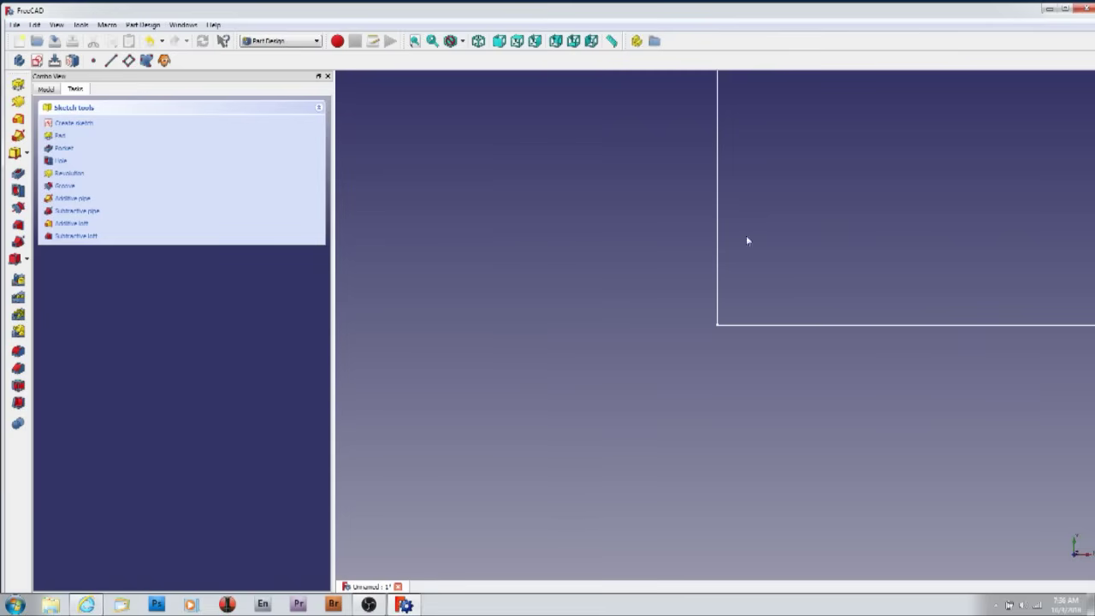
Pad the rectangle sketch by a dimension into a thin plate
{"action": "middle_click_drag", "start_coordinate": [871, 163], "coordinate": [650, 308]}
{"action": "scroll", "coordinate": [685, 291], "scroll_direction": "down", "scroll_amount": 3}
{"action": "middle_click_drag", "start_coordinate": [890, 275], "coordinate": [653, 299]}
{"action": "scroll", "coordinate": [655, 300], "scroll_direction": "down", "scroll_amount": 3}
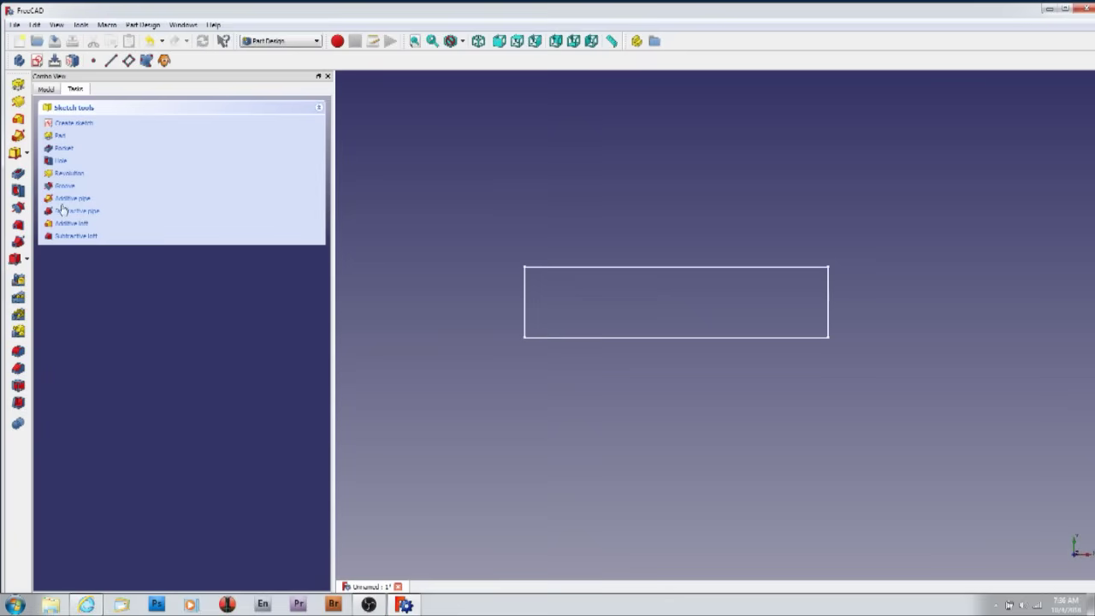
{"action": "left_click", "coordinate": [47, 91]}
{"action": "left_click", "coordinate": [52, 135]}
{"action": "left_click", "coordinate": [89, 155]}
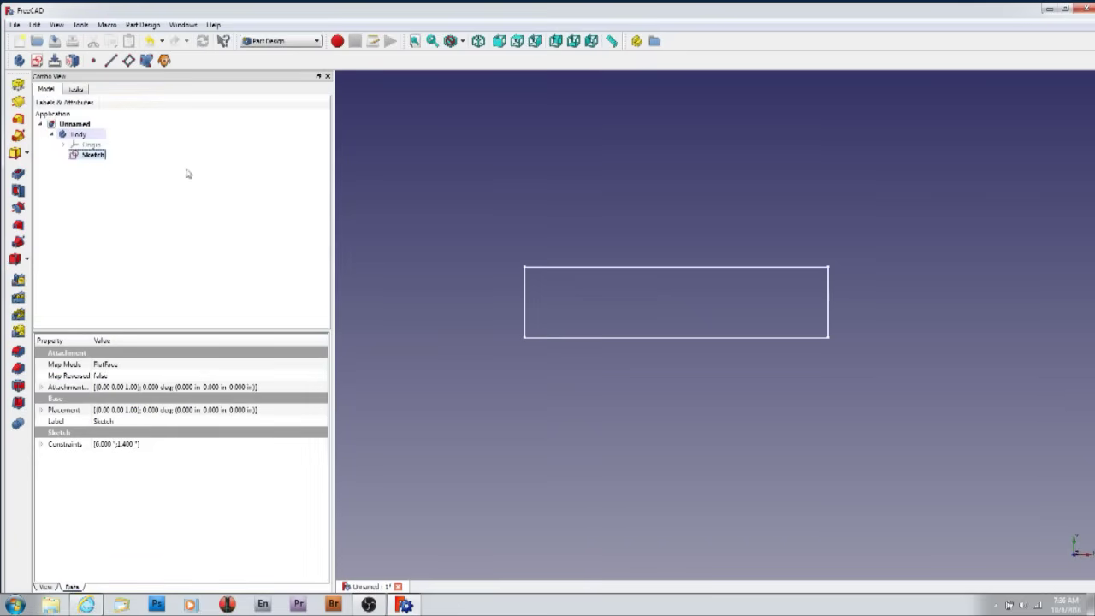
{"action": "left_click", "coordinate": [18, 85]}
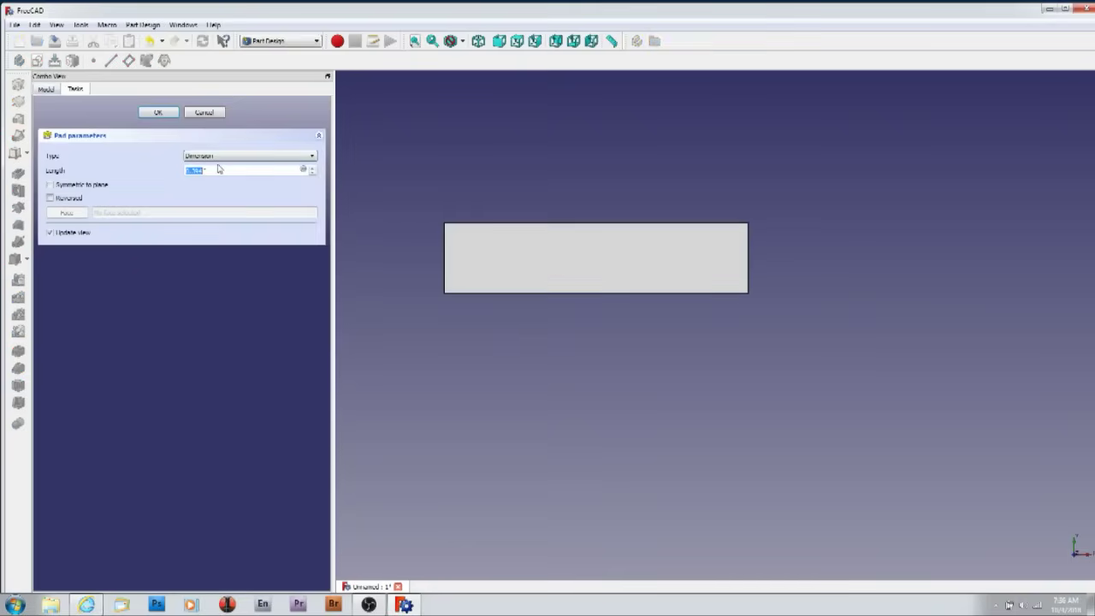
{"action": "type", "text": "20"}
{"action": "key", "text": "Return"}
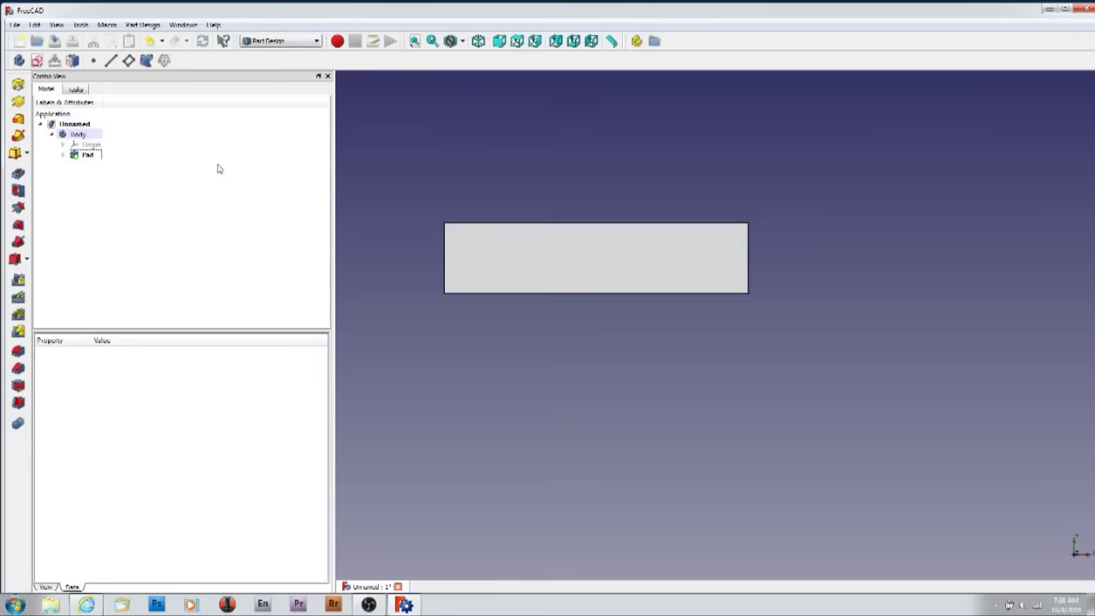
In the Draft workbench, start a ShapeString reading "The Mini Mache Shop" at about X 0.41 in, Y 0.27 in on the plate
{"action": "mouse_move", "coordinate": [484, 214]}
{"action": "middle_mouse_down"}
{"action": "mouse_move", "coordinate": [597, 215]}
{"action": "mouse_move", "coordinate": [603, 237]}
{"action": "mouse_move", "coordinate": [518, 272]}
{"action": "mouse_move", "coordinate": [489, 198]}
{"action": "mouse_move", "coordinate": [511, 240]}
{"action": "mouse_move", "coordinate": [501, 218]}
{"action": "middle_mouse_up"}
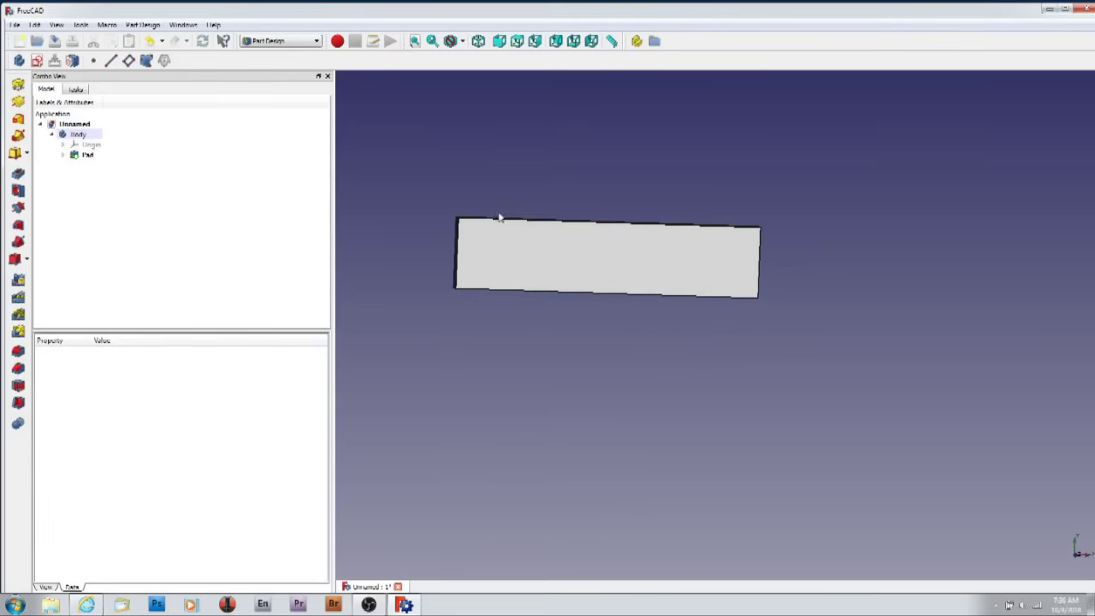
{"action": "left_click", "coordinate": [517, 40]}
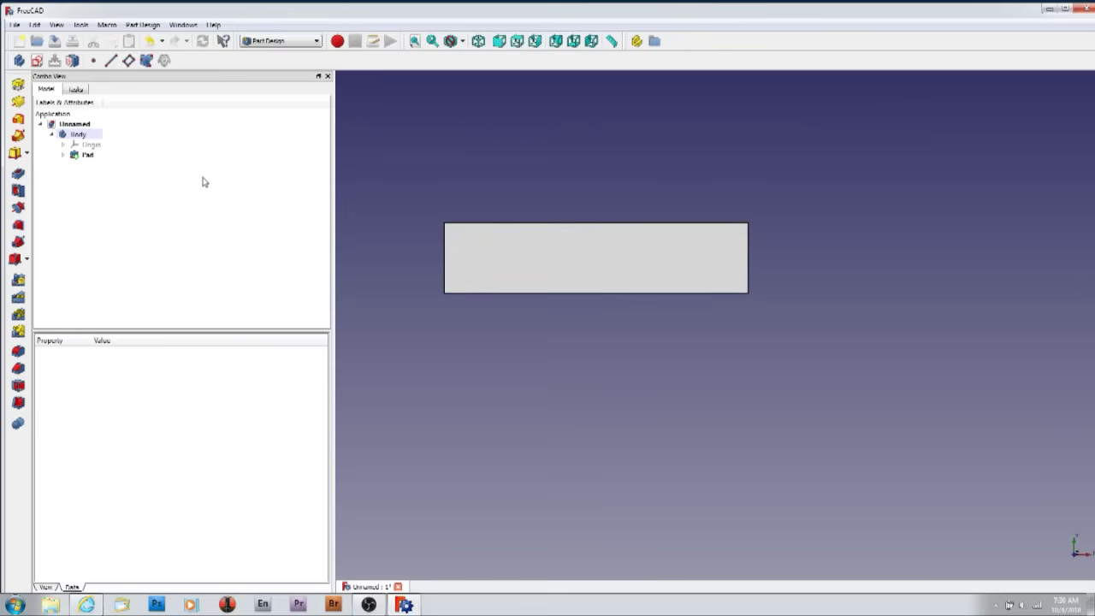
{"action": "left_click", "coordinate": [278, 41]}
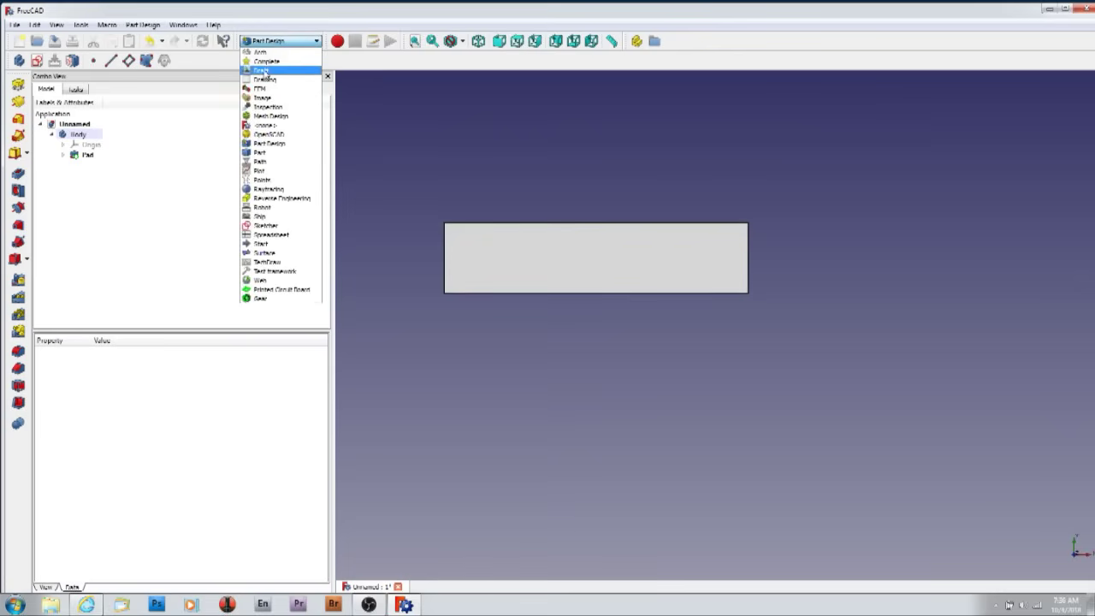
{"action": "left_click", "coordinate": [262, 70]}
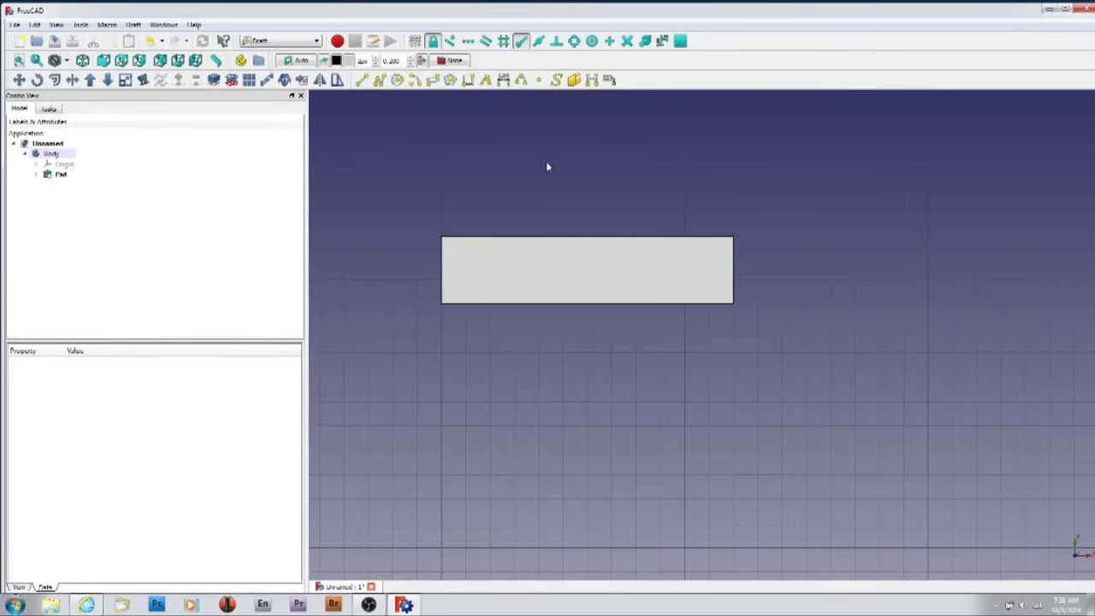
{"action": "left_click", "coordinate": [556, 80]}
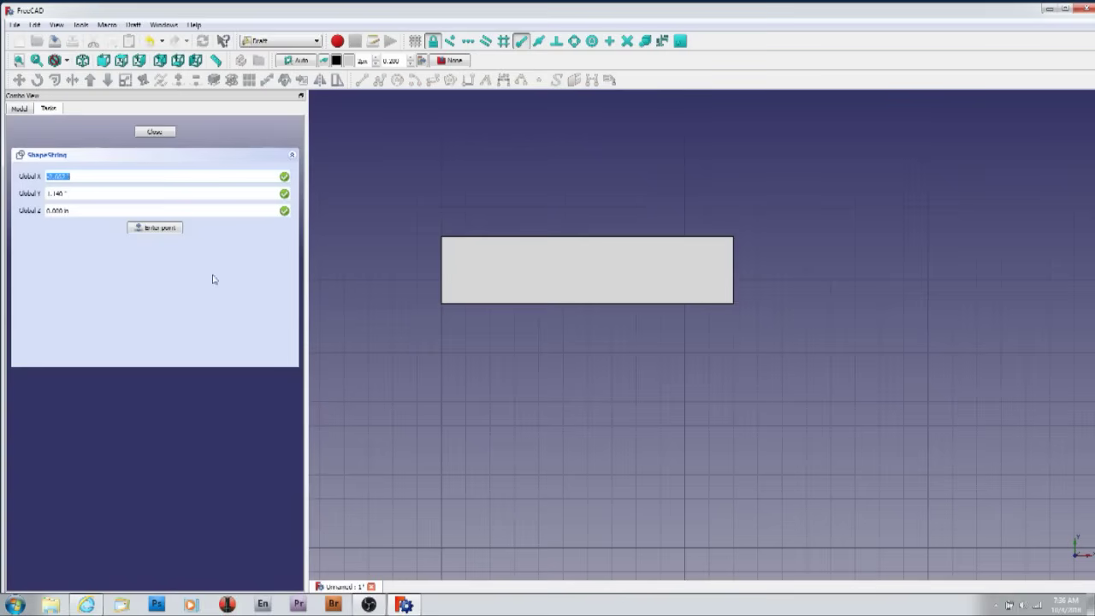
{"action": "left_click", "coordinate": [461, 291]}
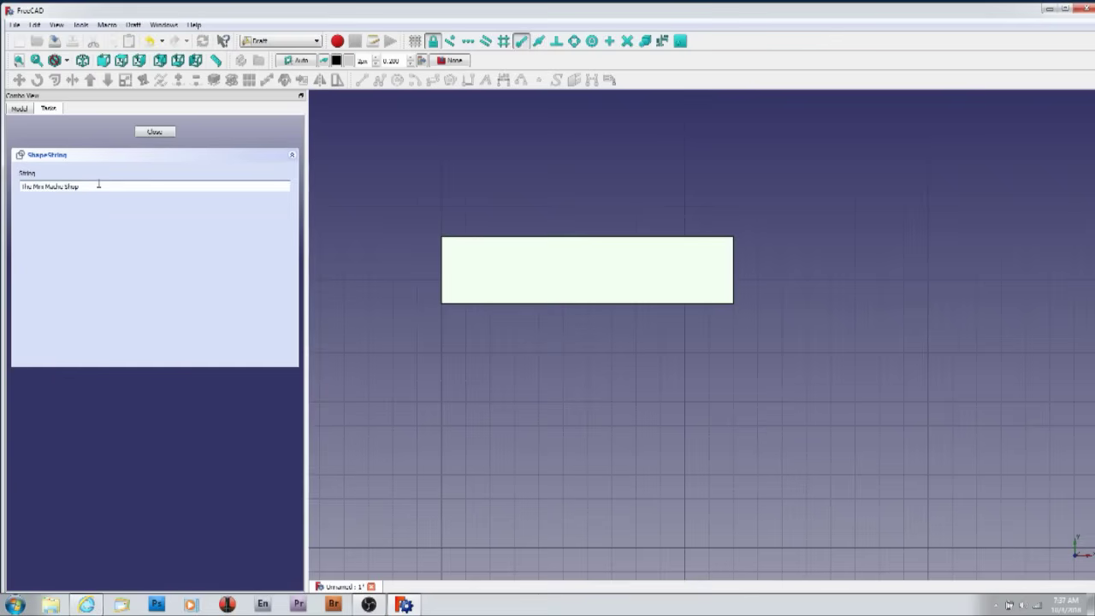
{"action": "key", "text": "Return"}
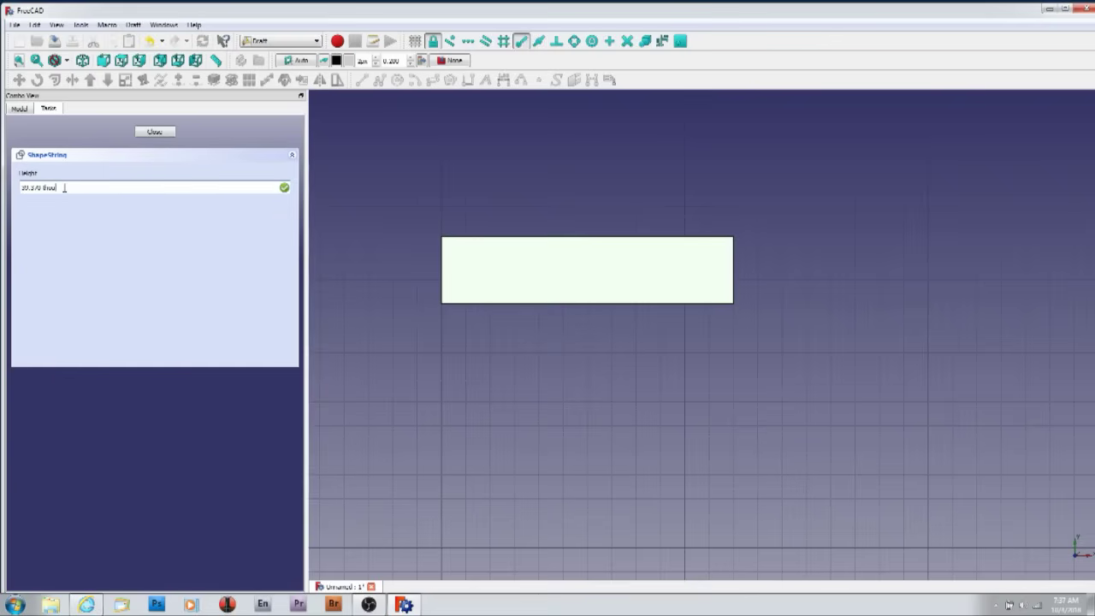
Set the ShapeString's height to 0.1 in and accept the remaining text settings up to the font file
{"action": "left_click_drag", "start_coordinate": [64, 188], "coordinate": [17, 190]}
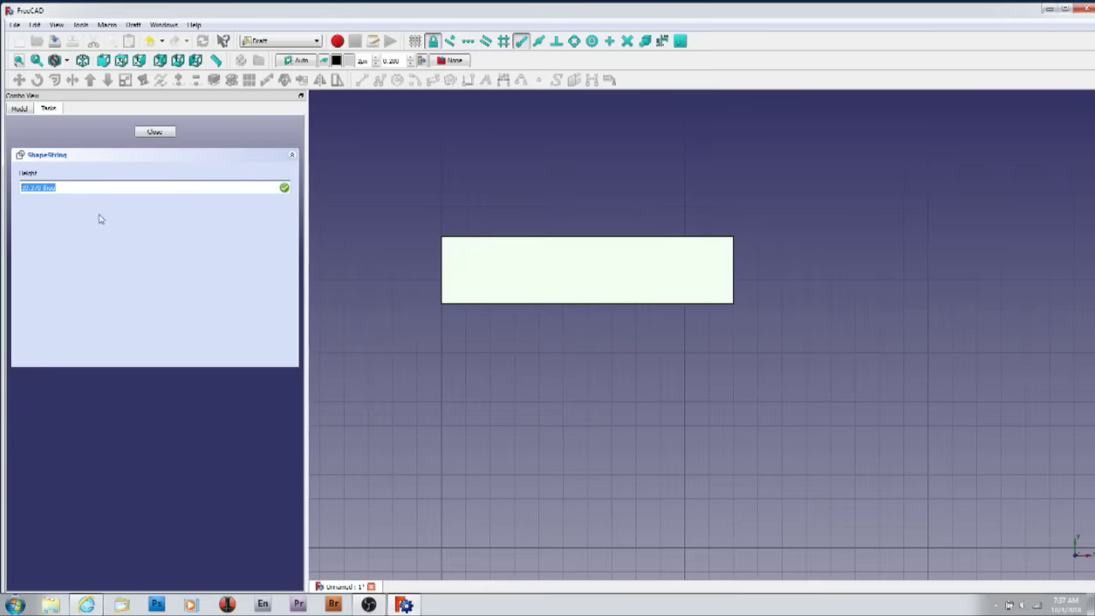
{"action": "type", "text": ".1"}
{"action": "key", "text": "Return"}
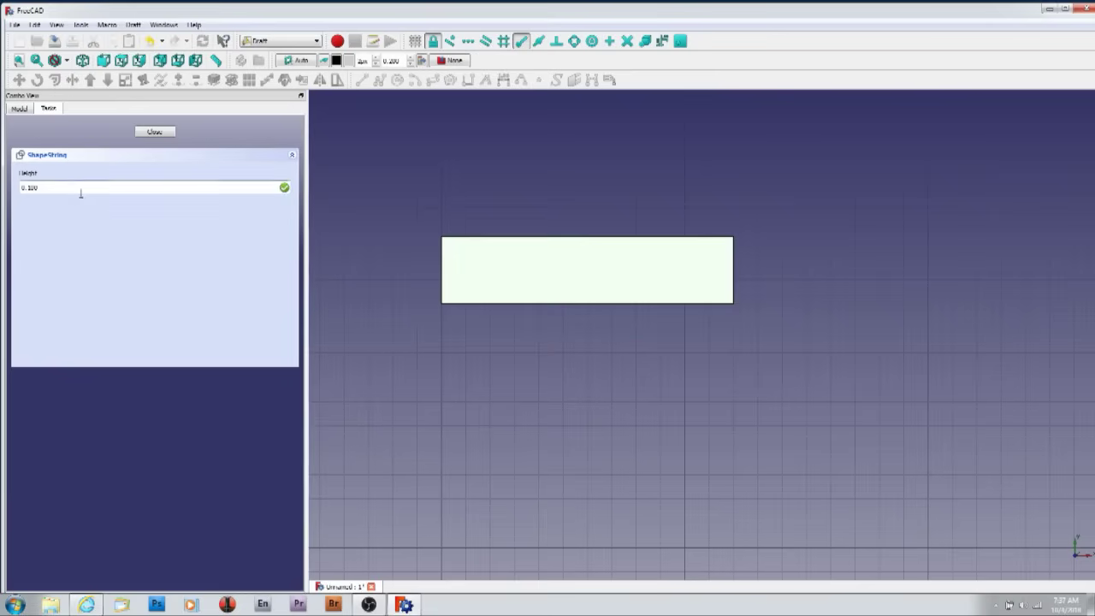
{"action": "left_click", "coordinate": [36, 190]}
{"action": "left_click_drag", "start_coordinate": [47, 187], "coordinate": [2, 188]}
{"action": "key", "text": "BackSpace"}
{"action": "type", "text": ".1"}
{"action": "key", "text": "Return"}
{"action": "key", "text": "Return"}
{"action": "key", "text": "Return"}
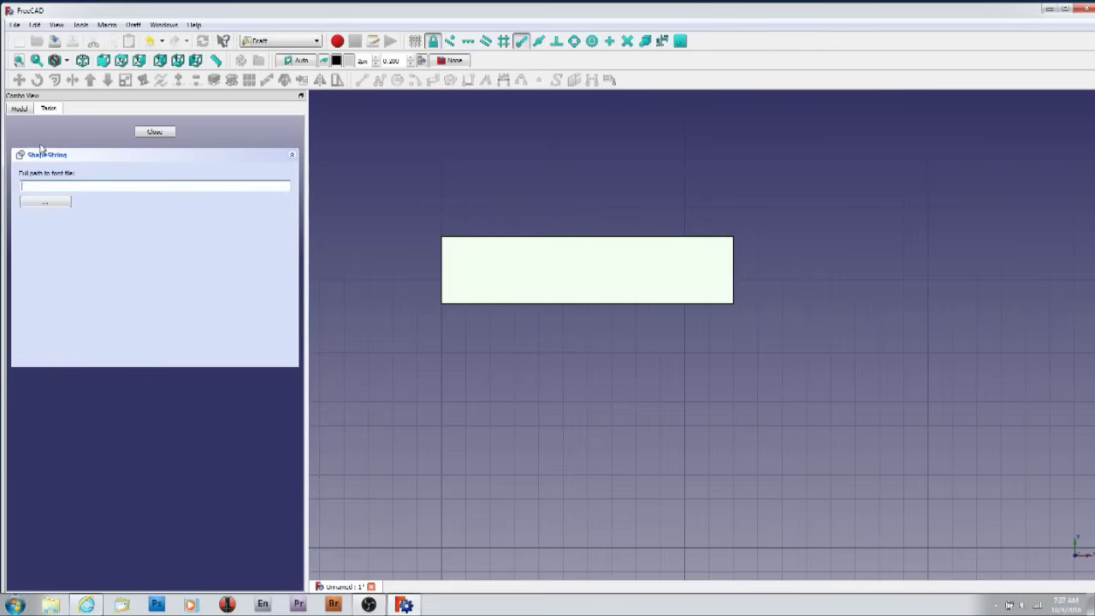
Choose 1CAMBam_Stick_9.ttf from the desktop's Fonts folder as the ShapeString's font file to create the text
{"action": "left_click", "coordinate": [45, 201]}
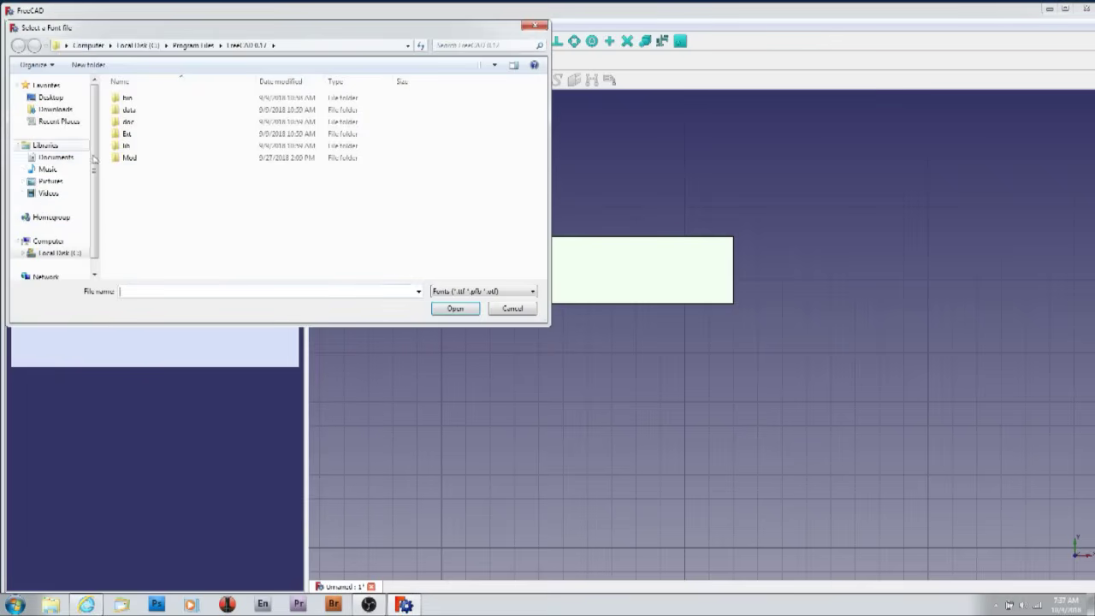
{"action": "left_click", "coordinate": [50, 97]}
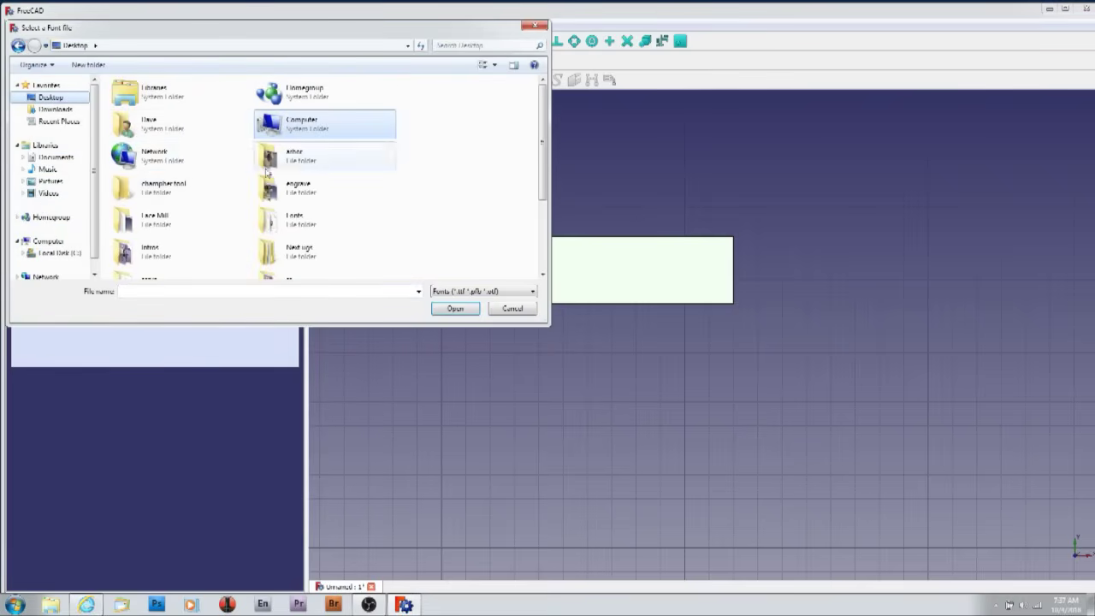
{"action": "double_click", "coordinate": [268, 221]}
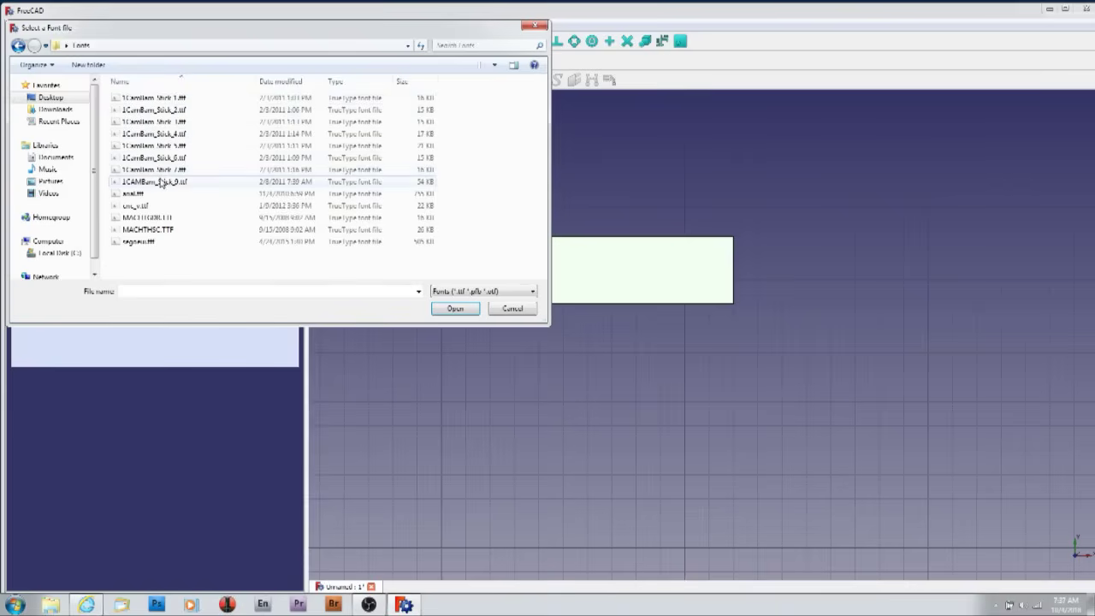
{"action": "double_click", "coordinate": [151, 183]}
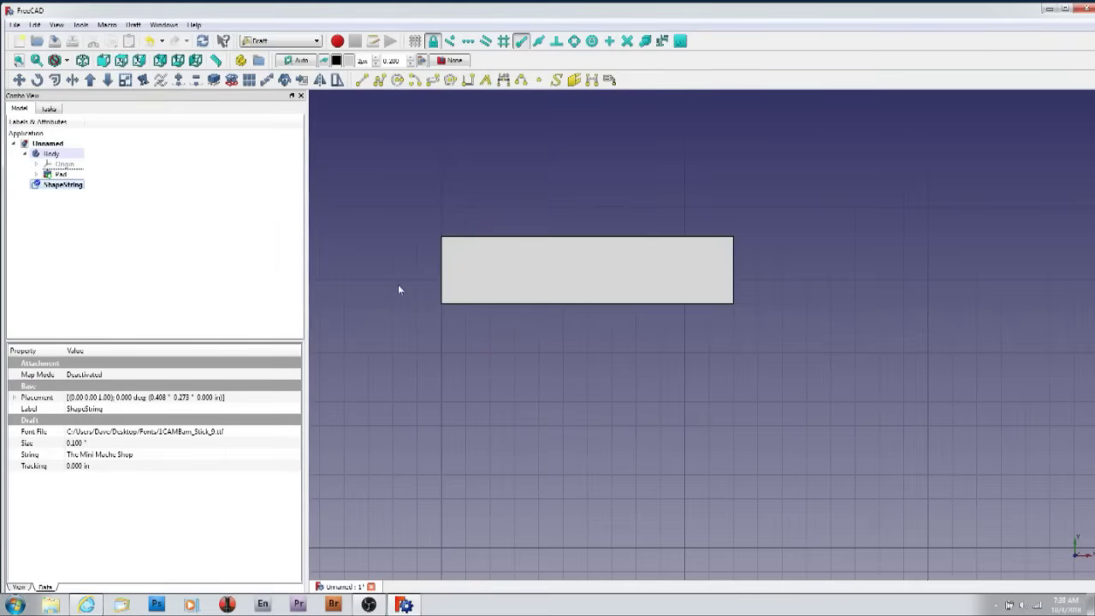
Set the pad's Reversed property to true so the plate extends below the text's plane
{"action": "scroll", "coordinate": [469, 285], "scroll_direction": "up", "scroll_amount": 2}
{"action": "scroll", "coordinate": [469, 285], "scroll_direction": "up", "scroll_amount": 2}
{"action": "scroll", "coordinate": [470, 283], "scroll_direction": "down", "scroll_amount": 2}
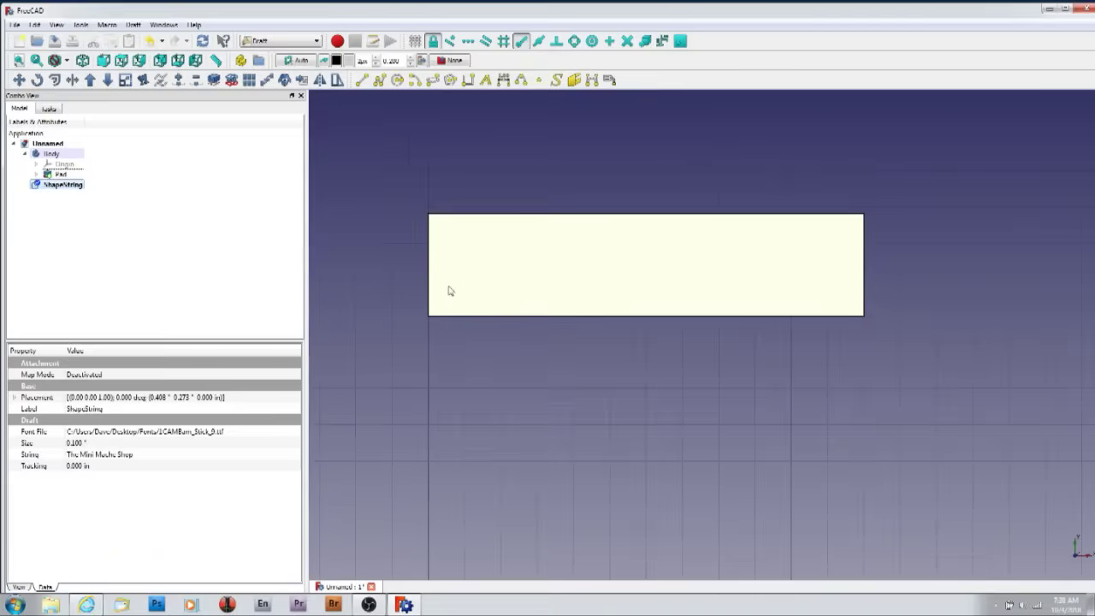
{"action": "left_click", "coordinate": [433, 346]}
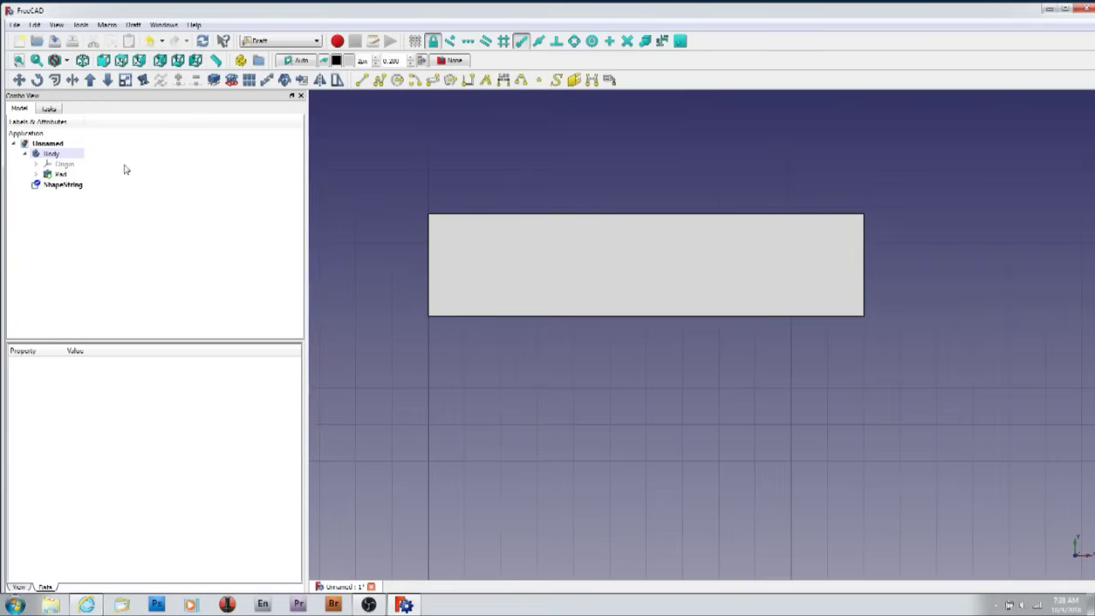
{"action": "left_click", "coordinate": [56, 174]}
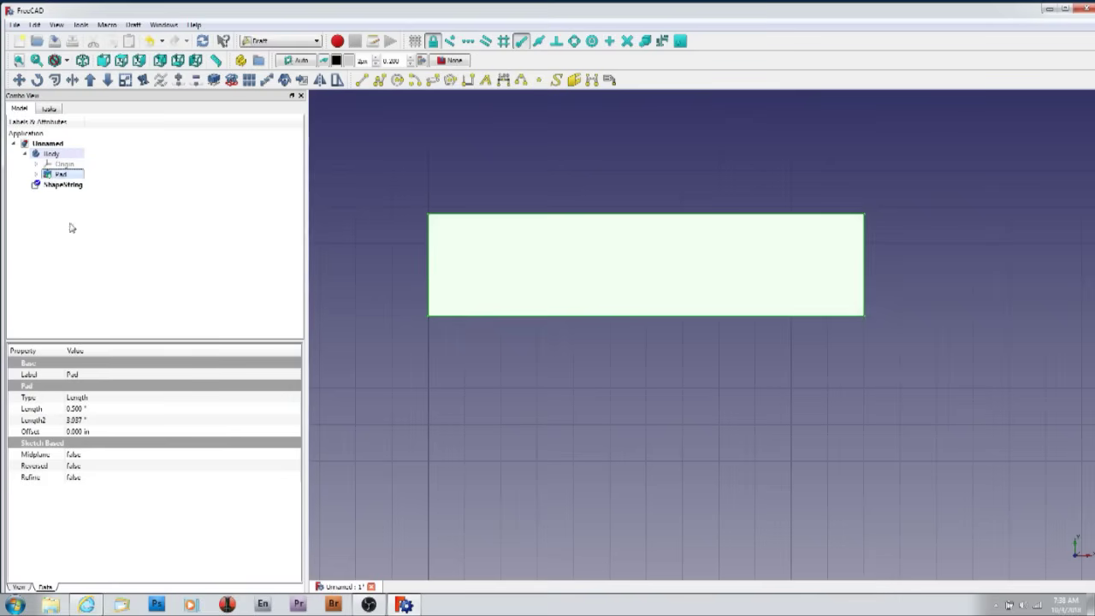
{"action": "left_click", "coordinate": [87, 468]}
{"action": "left_click", "coordinate": [86, 468]}
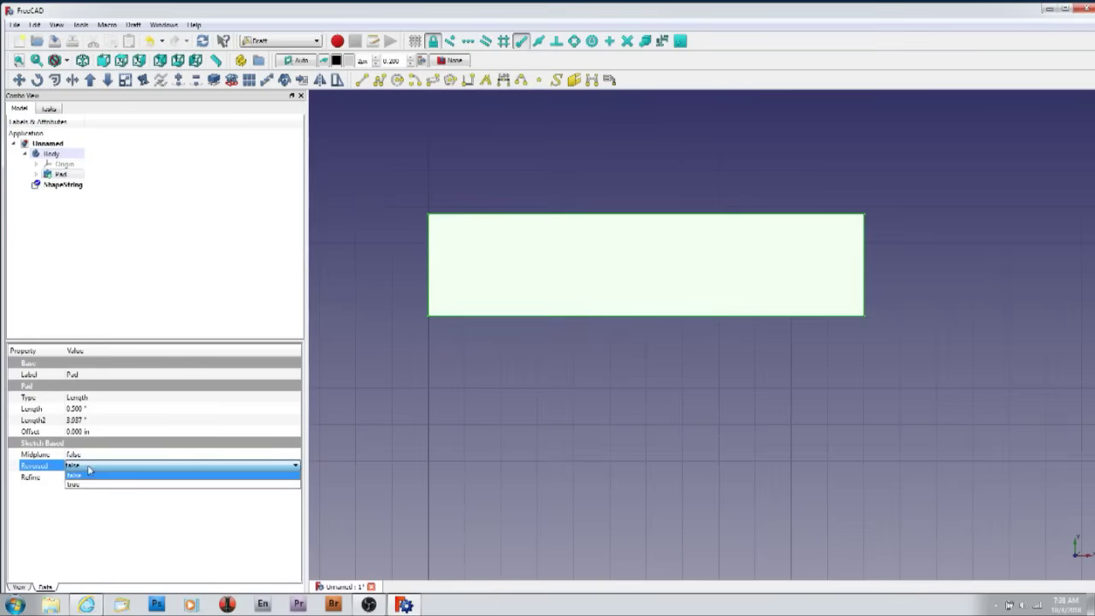
{"action": "left_click", "coordinate": [86, 487]}
{"action": "left_click", "coordinate": [93, 478]}
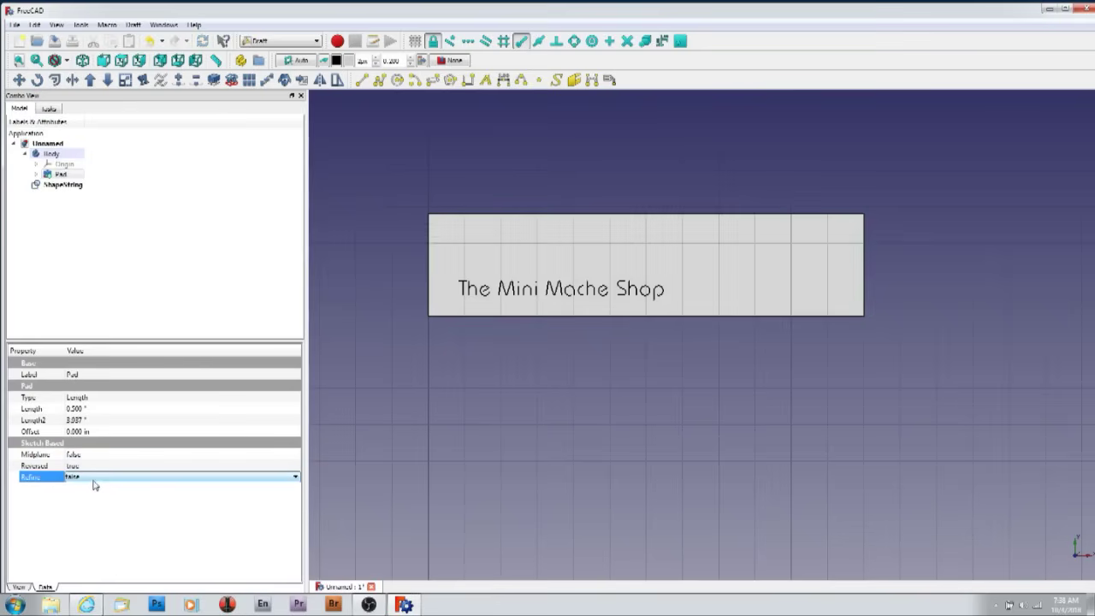
Examine the ShapeString's position and letter outlines on the plate's face from an angle and from above
{"action": "middle_click_drag", "start_coordinate": [471, 266], "coordinate": [563, 281]}
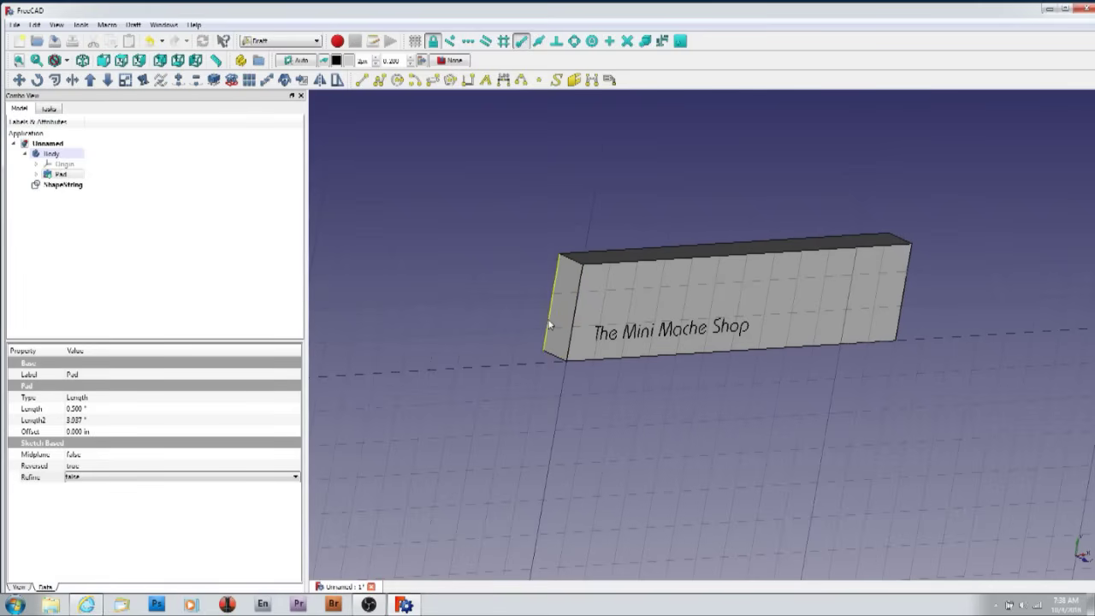
{"action": "key", "text": "1"}
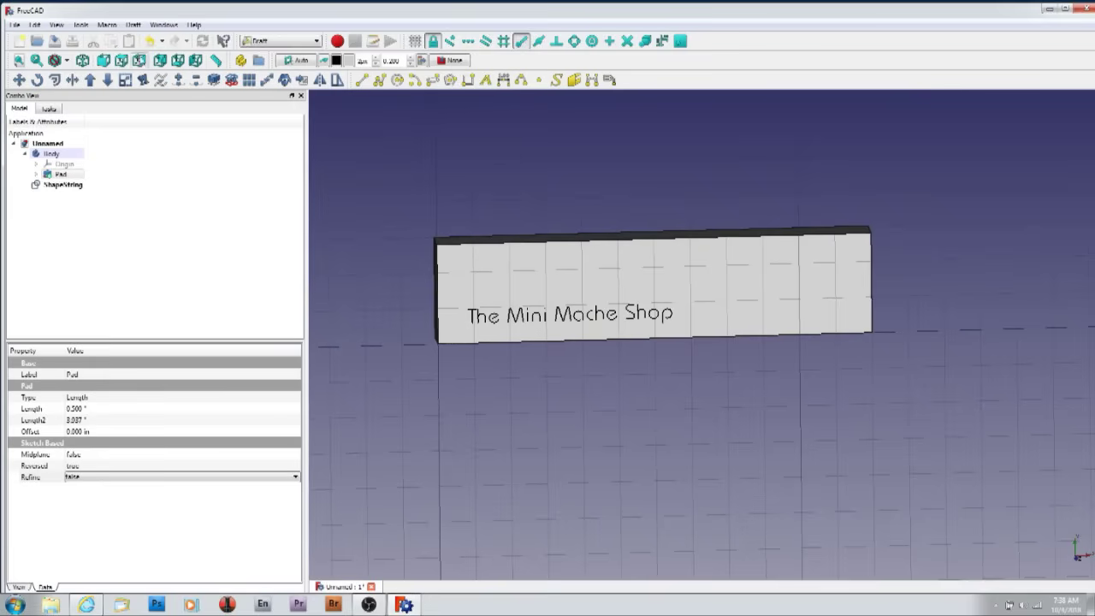
{"action": "left_click", "coordinate": [121, 61]}
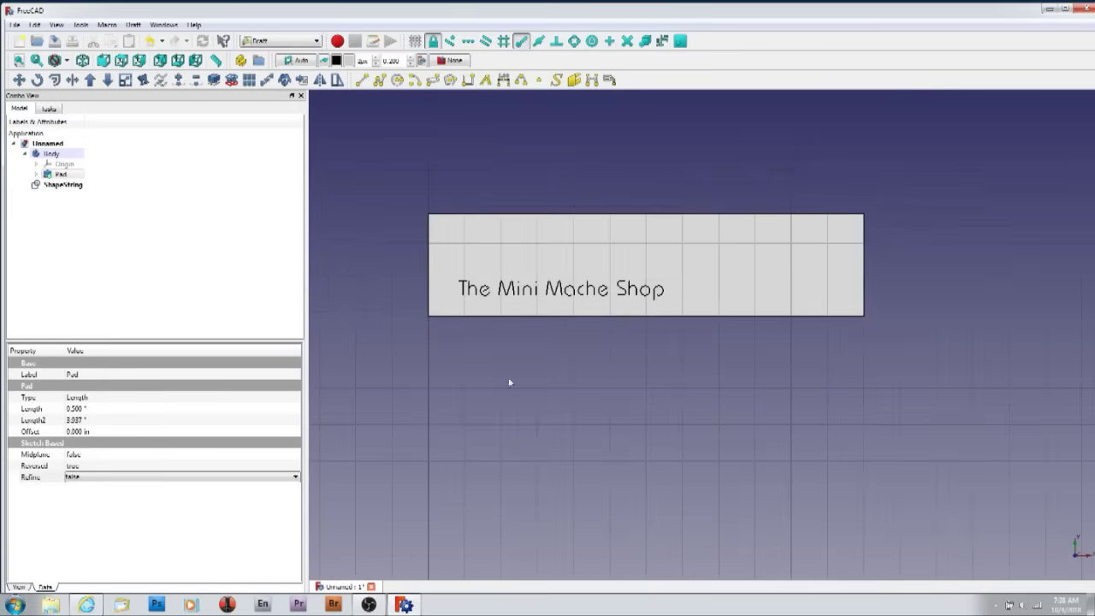
{"action": "scroll", "coordinate": [566, 286], "scroll_direction": "up", "scroll_amount": 4}
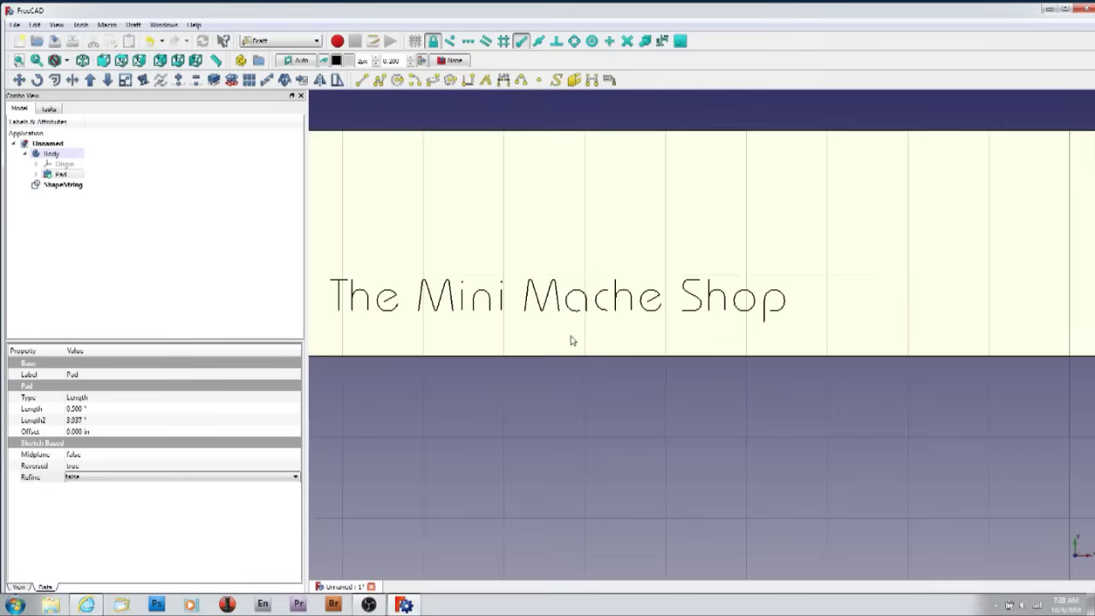
{"action": "left_click", "coordinate": [533, 316]}
{"action": "middle_click_drag", "start_coordinate": [533, 316], "coordinate": [611, 323]}
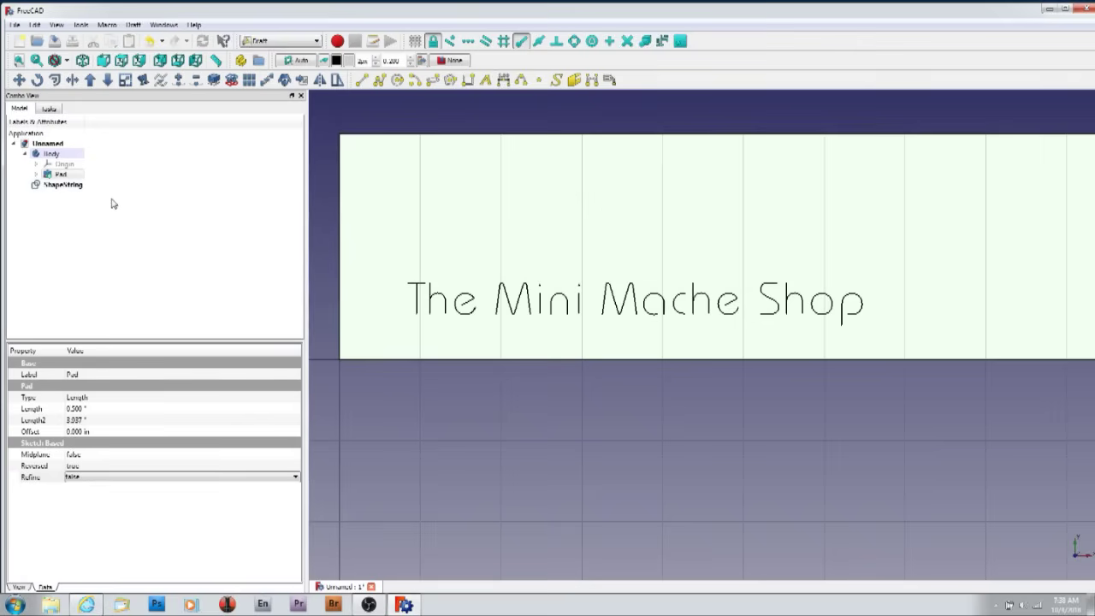
{"action": "left_click", "coordinate": [58, 186]}
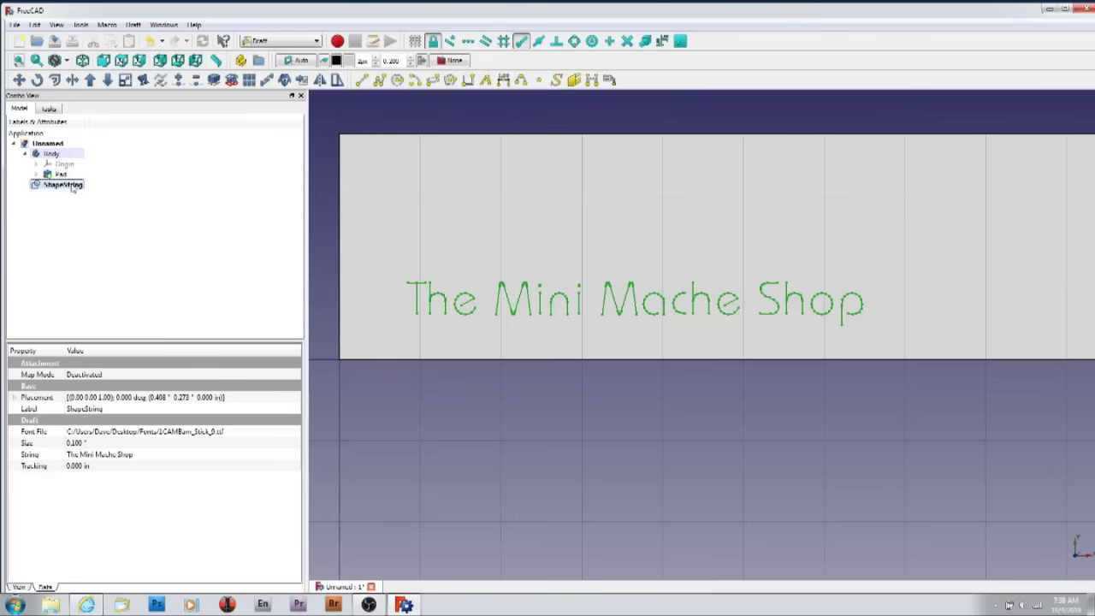
{"action": "left_click", "coordinate": [184, 241]}
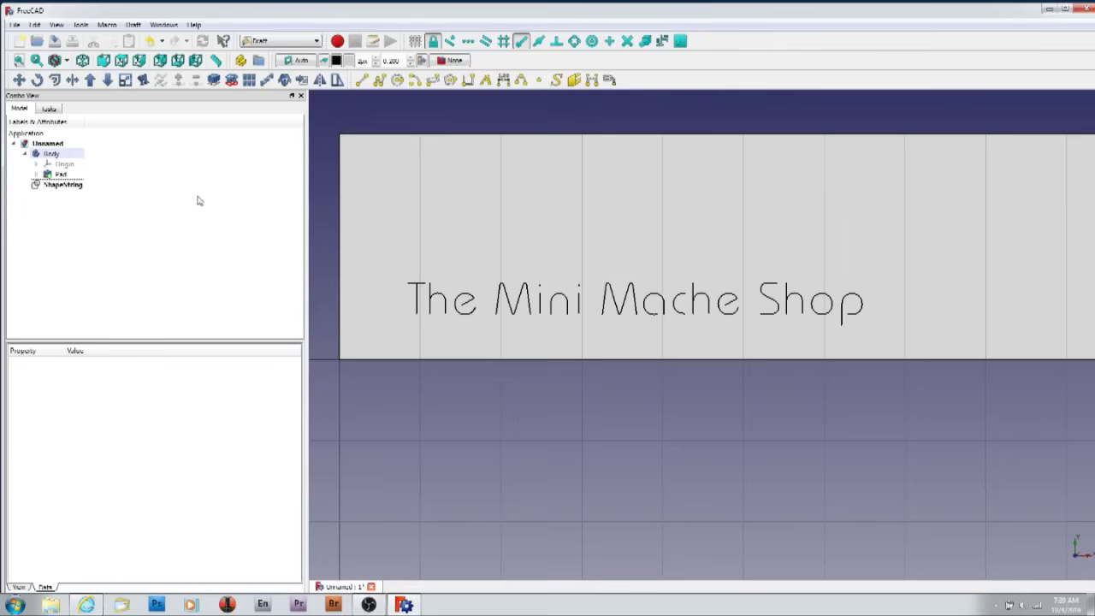
In the Path workbench, create a job with the ShapeString as base model and no template
{"action": "left_click", "coordinate": [280, 43]}
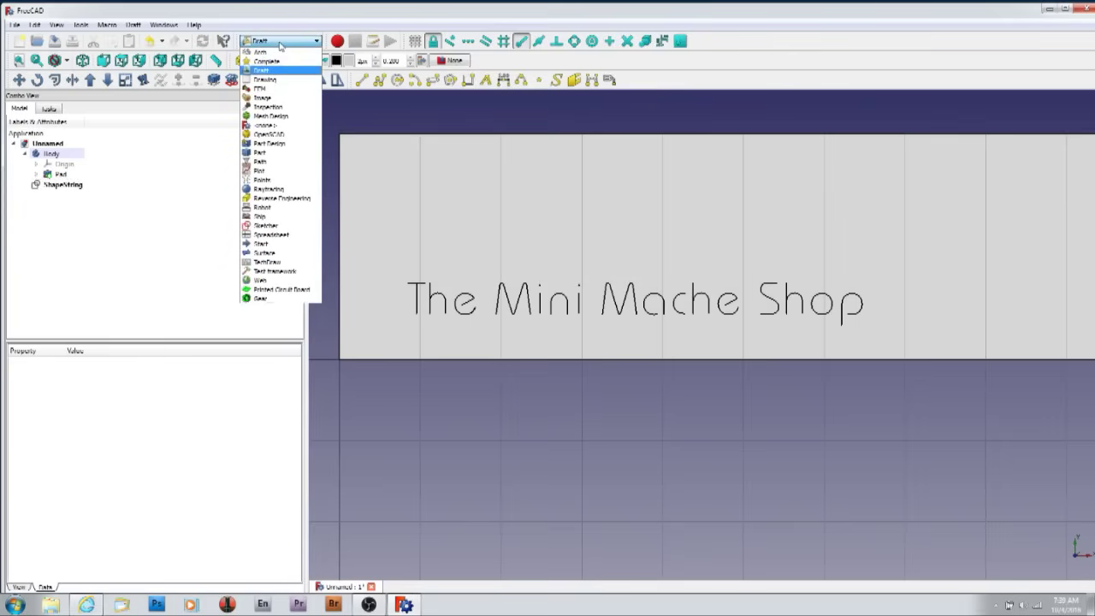
{"action": "left_click", "coordinate": [271, 161]}
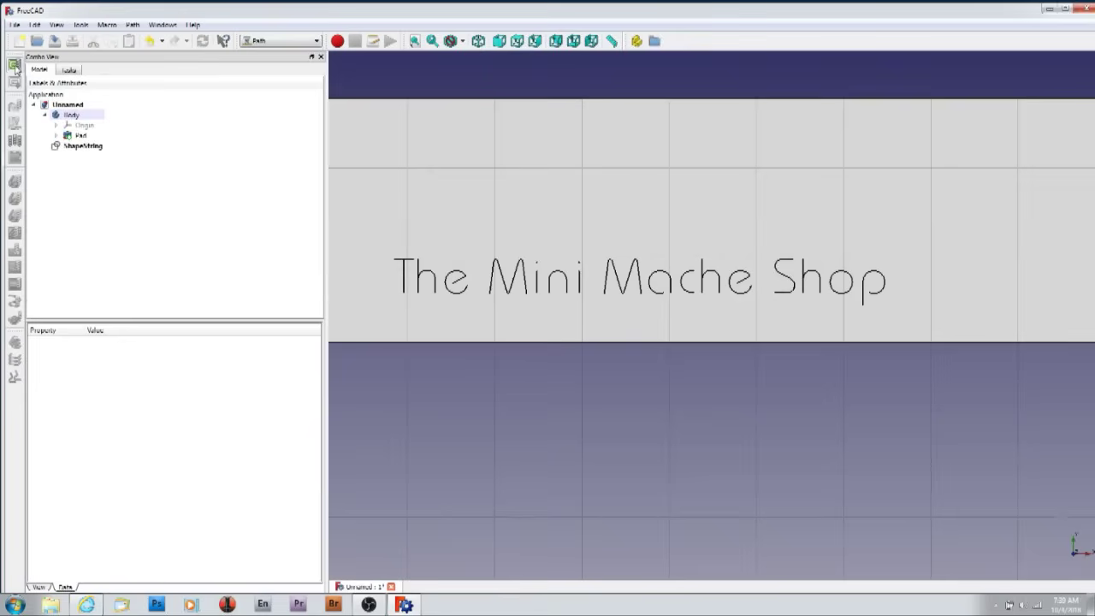
{"action": "left_click", "coordinate": [15, 66]}
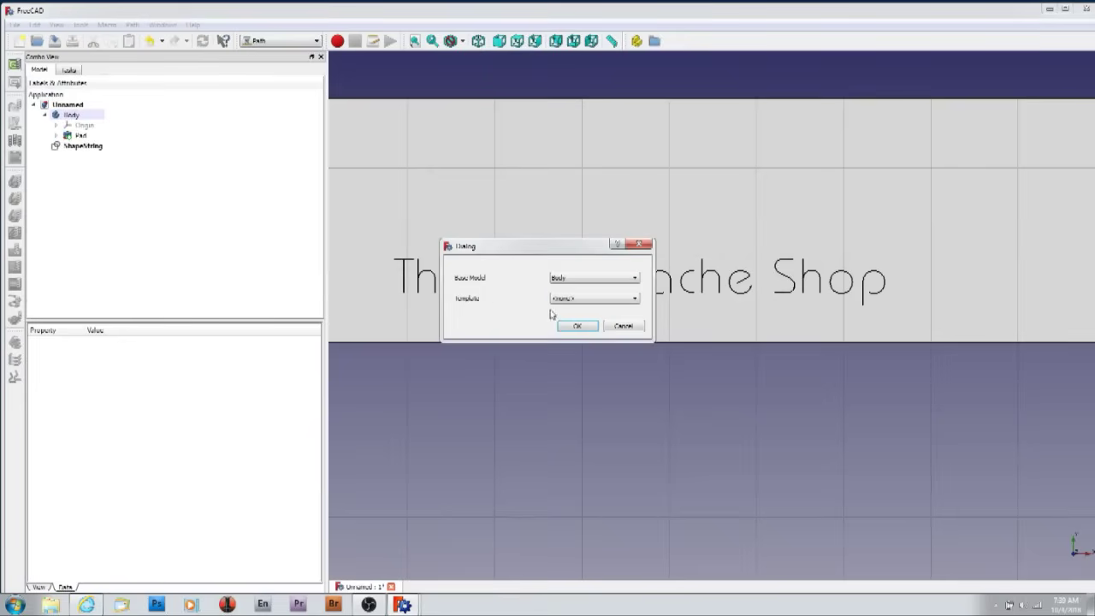
{"action": "left_click", "coordinate": [570, 278]}
{"action": "left_click", "coordinate": [568, 296]}
{"action": "left_click", "coordinate": [567, 326]}
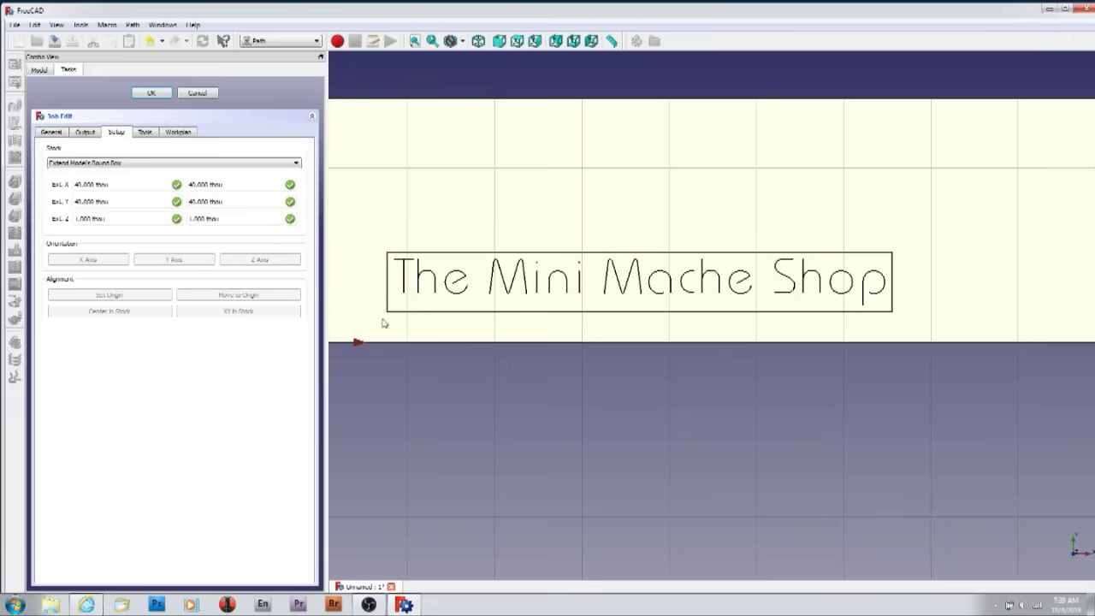
Check the job's stock and origin against the plate, and accept the setup with the stock extending the model's bound box
{"action": "left_click", "coordinate": [362, 303]}
{"action": "middle_click_drag", "start_coordinate": [361, 302], "coordinate": [715, 358]}
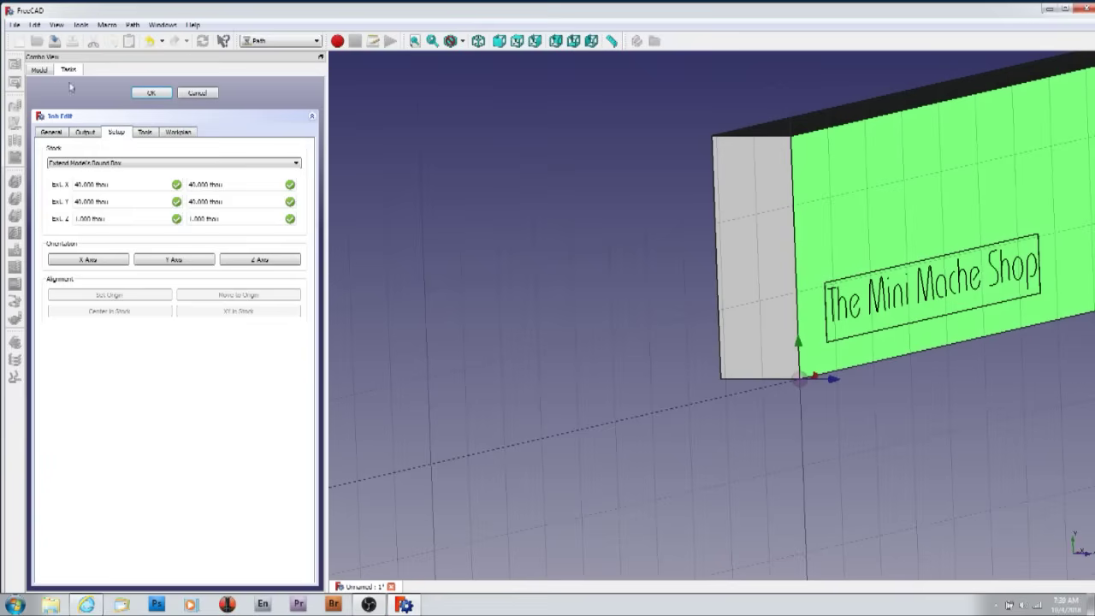
{"action": "left_click", "coordinate": [517, 41]}
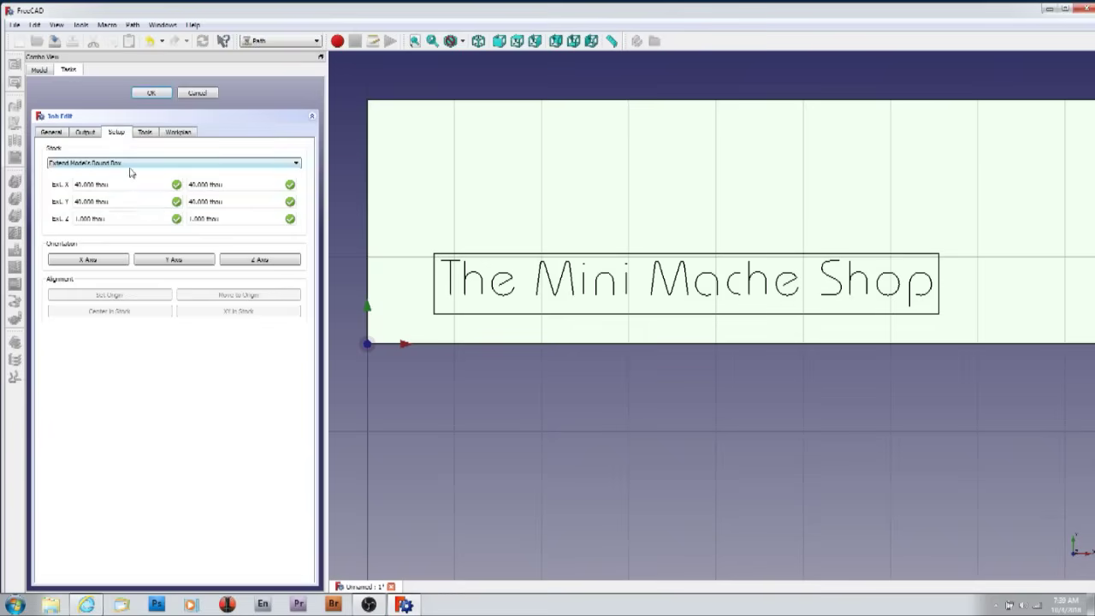
{"action": "left_click", "coordinate": [151, 94]}
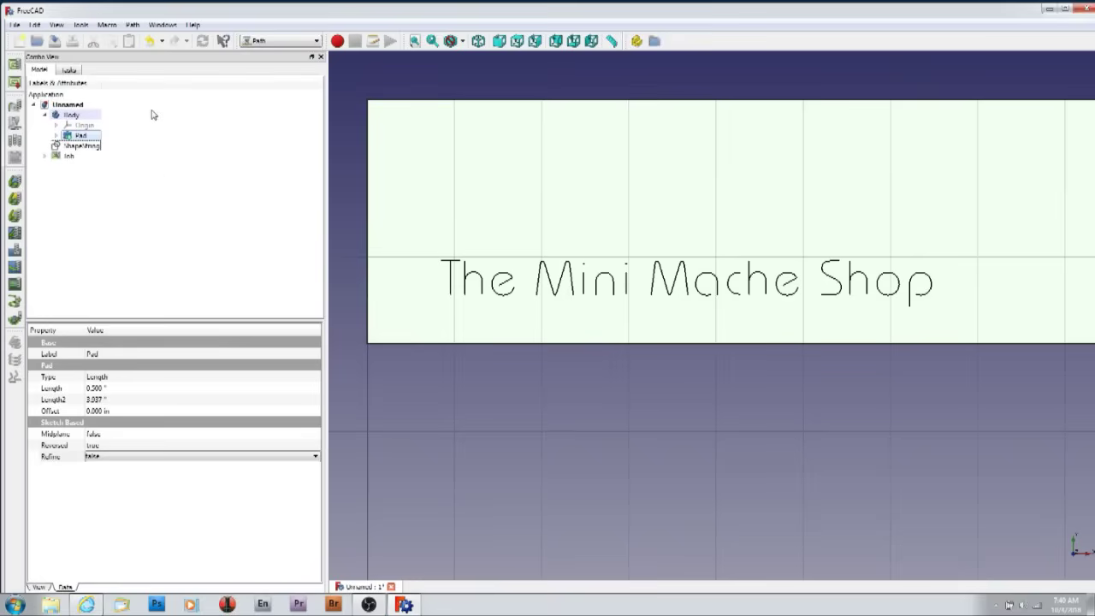
Add a tool controller for the Spotting Drill, tool 2 in the tool library, to the job
{"action": "left_click", "coordinate": [45, 155]}
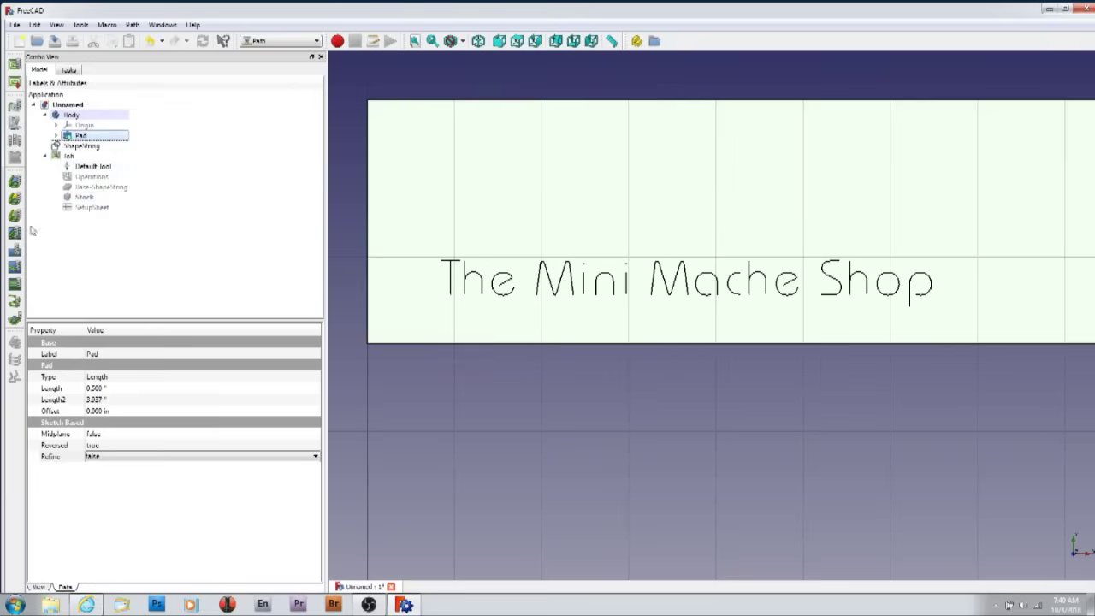
{"action": "left_click", "coordinate": [19, 142]}
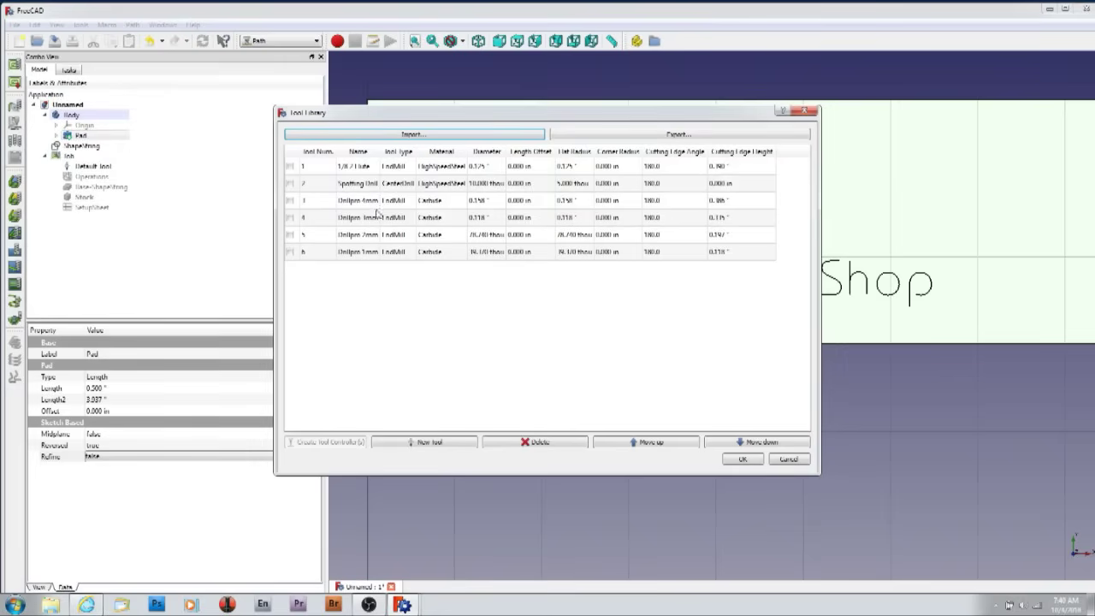
{"action": "left_click", "coordinate": [291, 183]}
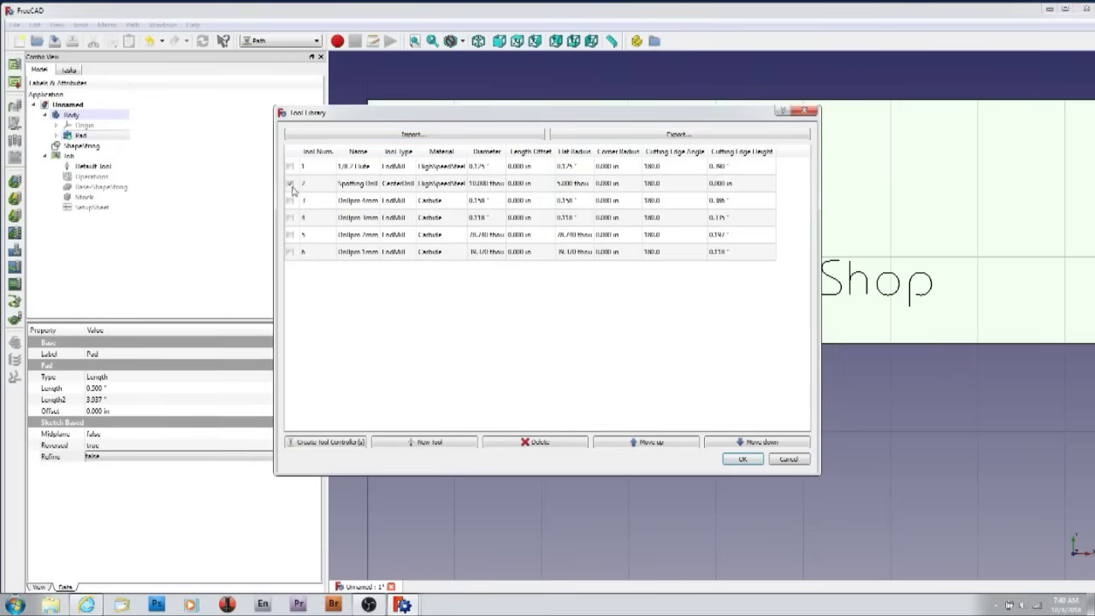
{"action": "left_click", "coordinate": [333, 442]}
{"action": "left_click", "coordinate": [742, 460]}
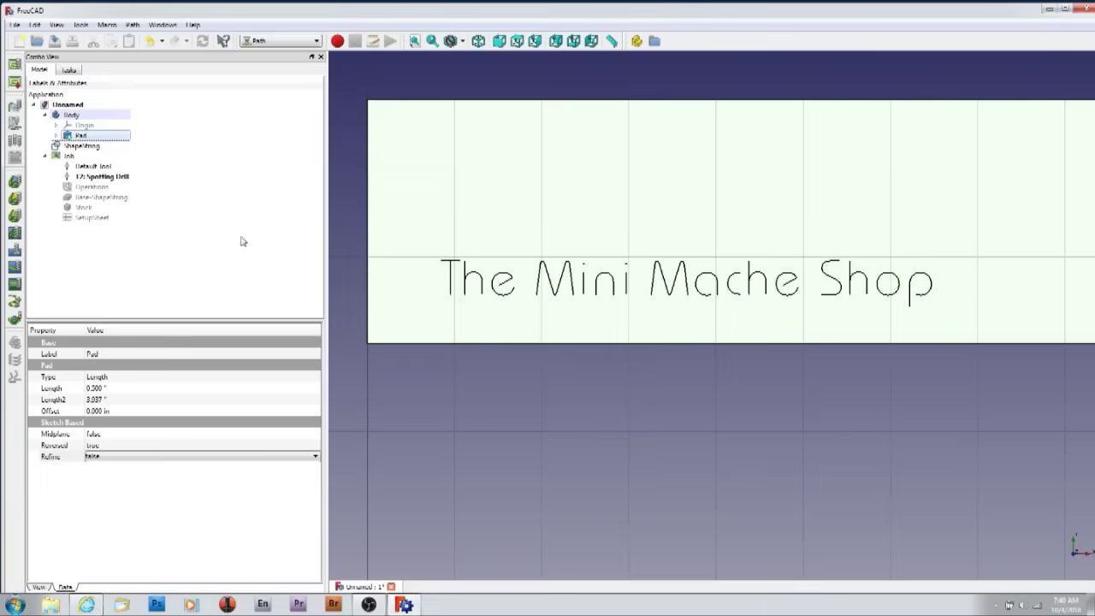
Edit the T2: Spotting Drill controller to use horizontal and vertical feeds of 10 in/min
{"action": "double_click", "coordinate": [120, 178]}
{"action": "double_click", "coordinate": [288, 199]}
{"action": "type", "text": "10"}
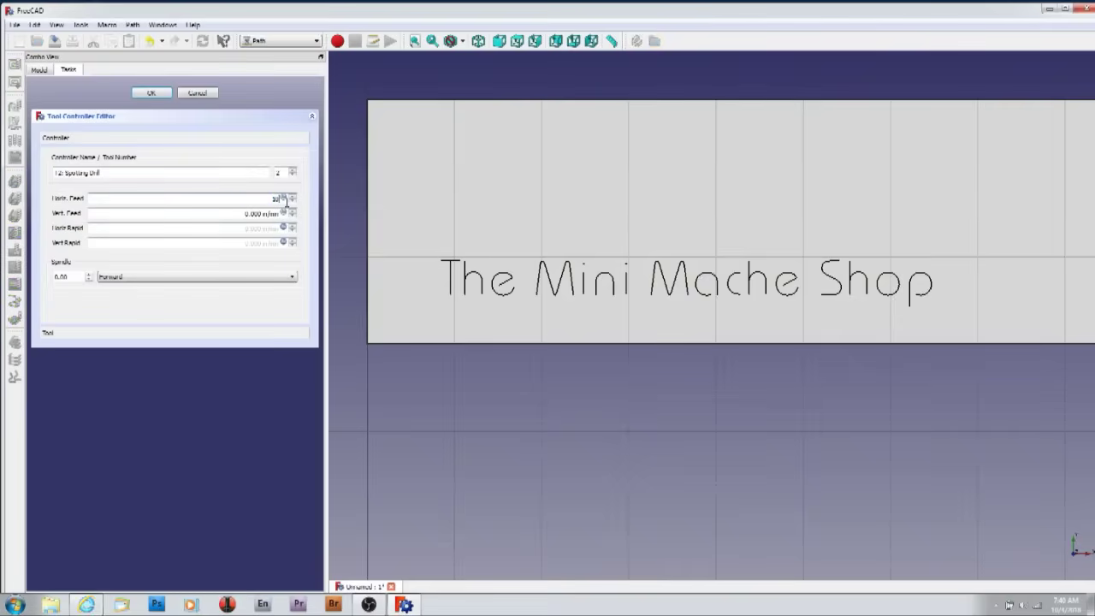
{"action": "left_click", "coordinate": [241, 213]}
{"action": "double_click", "coordinate": [289, 214]}
{"action": "type", "text": "10"}
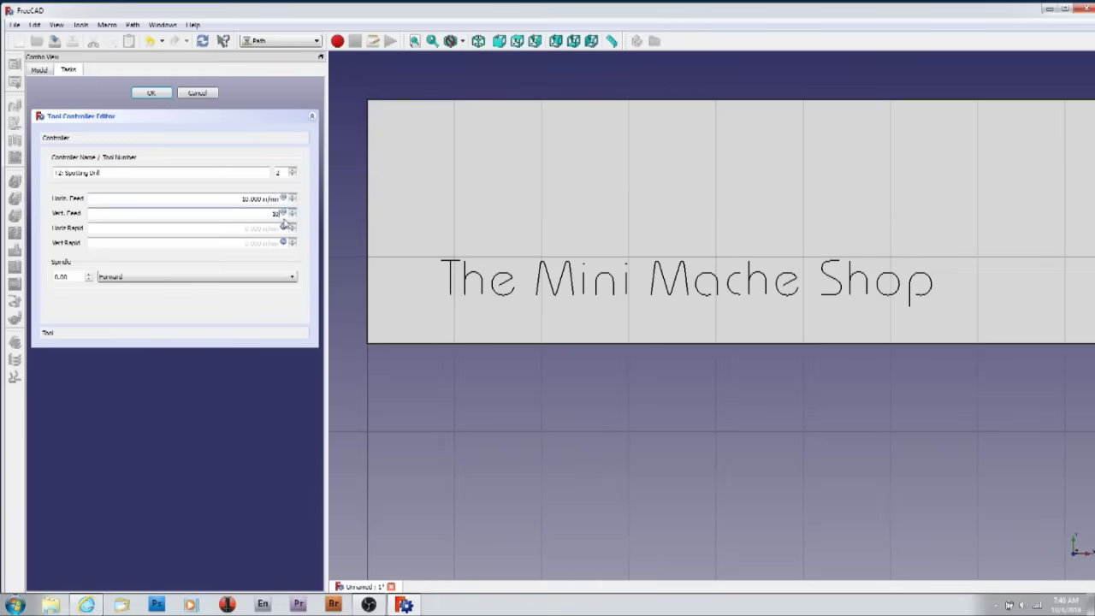
{"action": "key", "text": "Tab"}
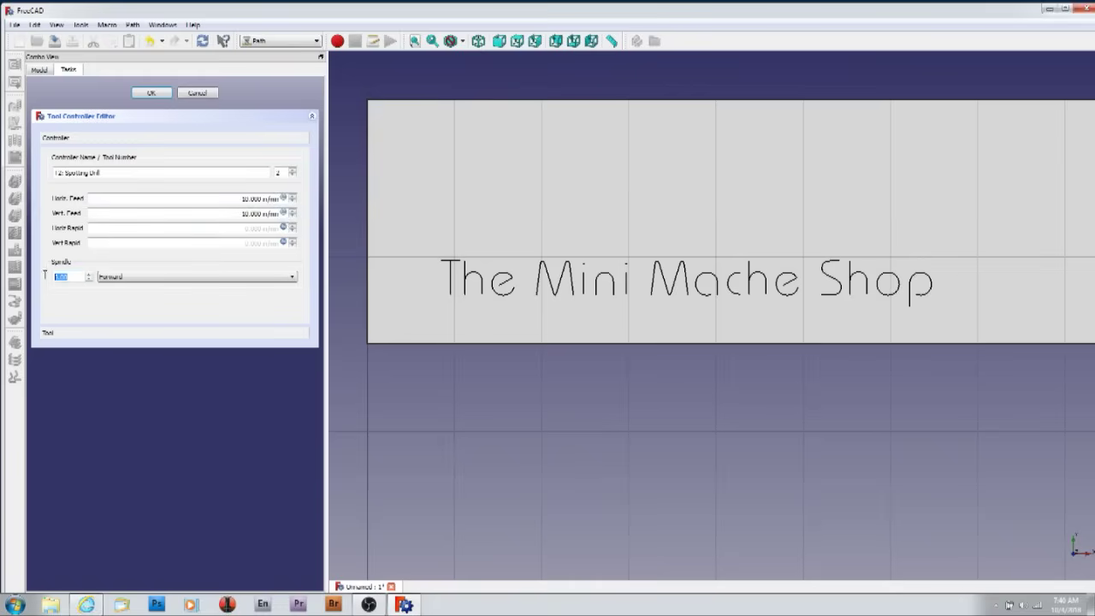
Set the Spotting Drill controller's spindle speed to 1000 with forward rotation and accept the controller
{"action": "type", "text": "6"}
{"action": "type", "text": "000"}
{"action": "key", "text": "Tab"}
{"action": "left_click", "coordinate": [151, 94]}
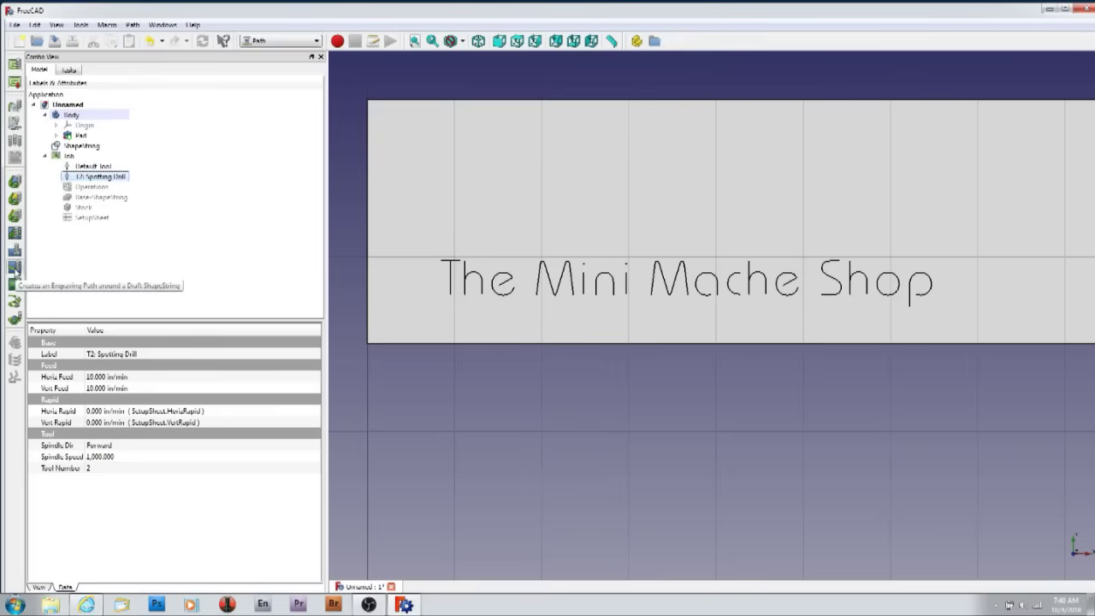
Start an Engrave operation with T2: Spotting Drill and discard the expressions driving its start and final depths
{"action": "left_click", "coordinate": [15, 270]}
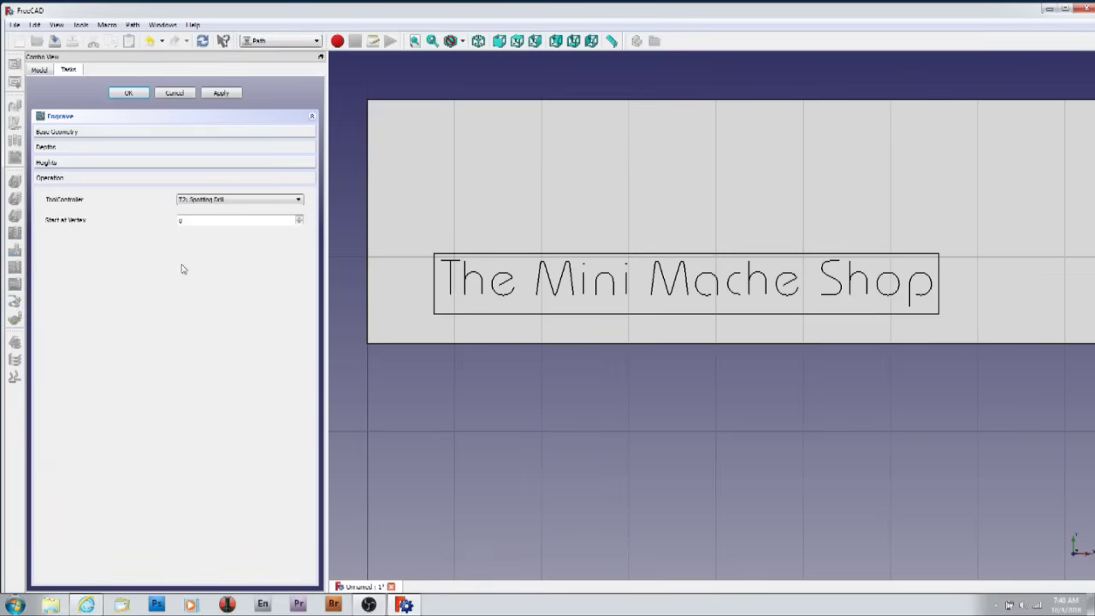
{"action": "left_click", "coordinate": [114, 147]}
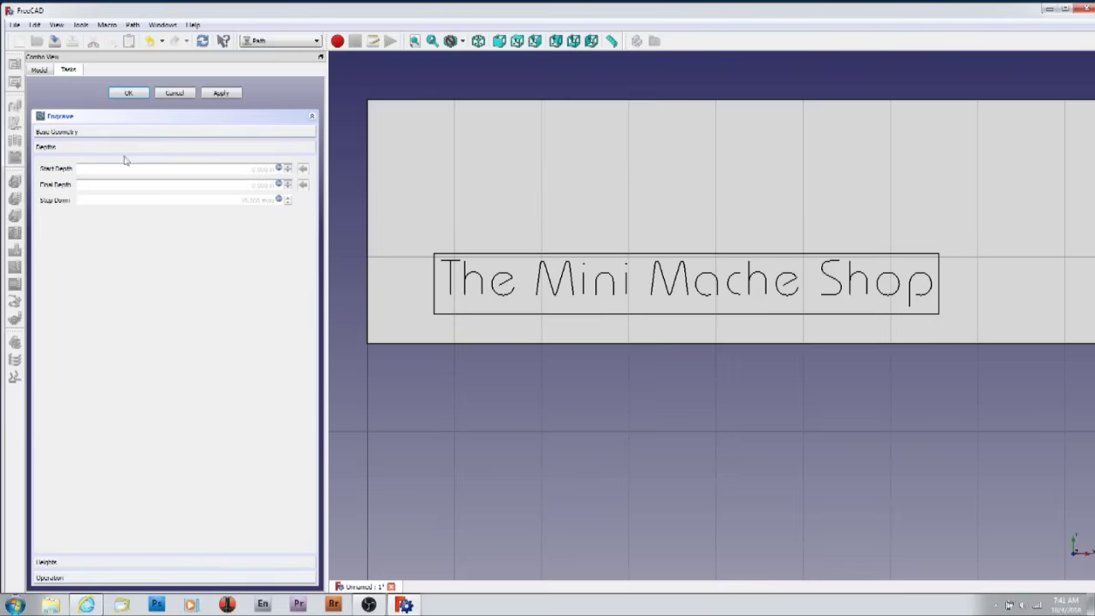
{"action": "left_click", "coordinate": [279, 167]}
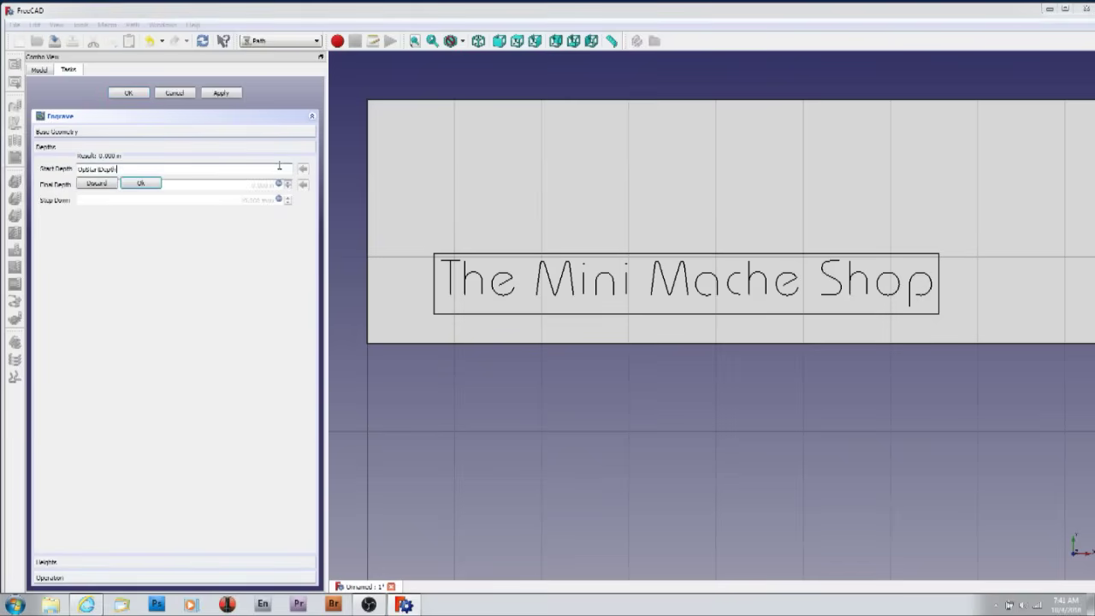
{"action": "left_click", "coordinate": [108, 184]}
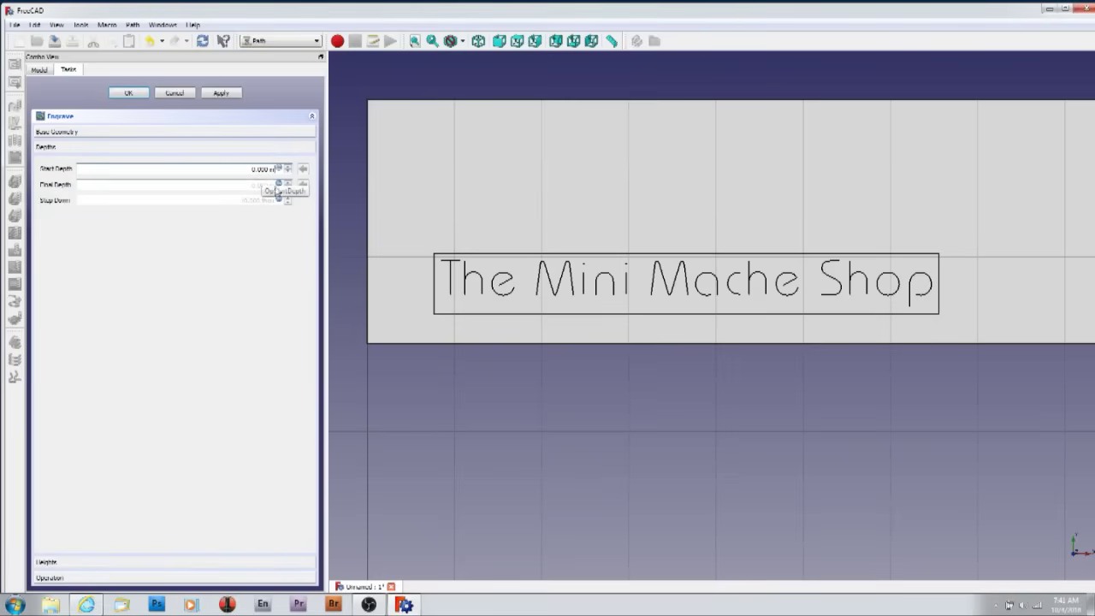
{"action": "left_click", "coordinate": [279, 183]}
{"action": "left_click", "coordinate": [107, 200]}
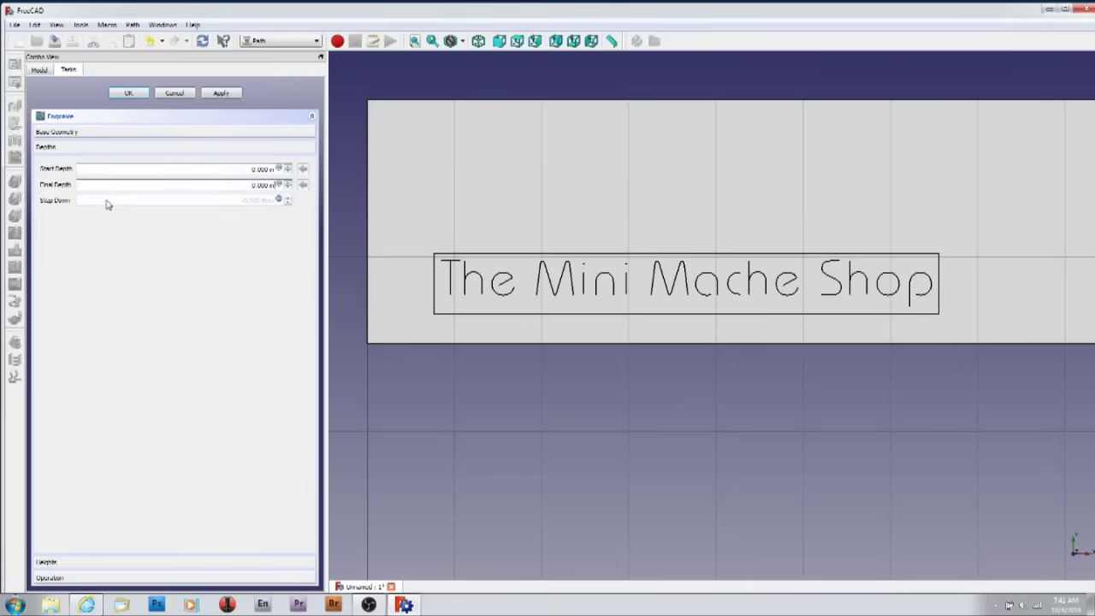
Try to set the engraving's final depth to 0.020 thou
{"action": "left_click_drag", "start_coordinate": [251, 185], "coordinate": [273, 184]}
{"action": "type", "text": "0."}
{"action": "type", "text": "030"}
{"action": "type", "text": " mm"}
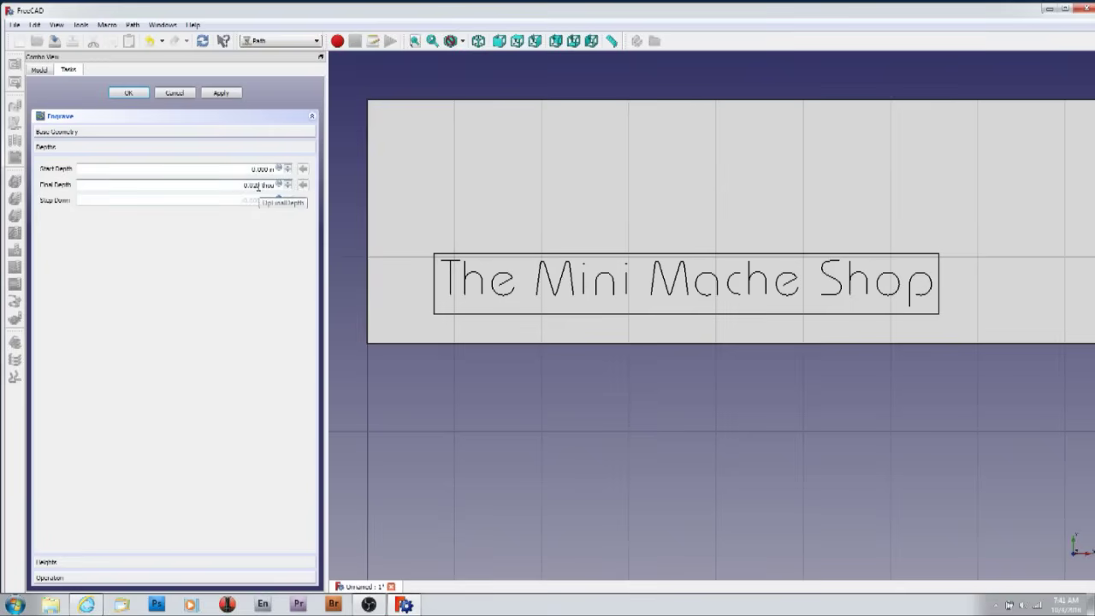
{"action": "left_click", "coordinate": [16, 25]}
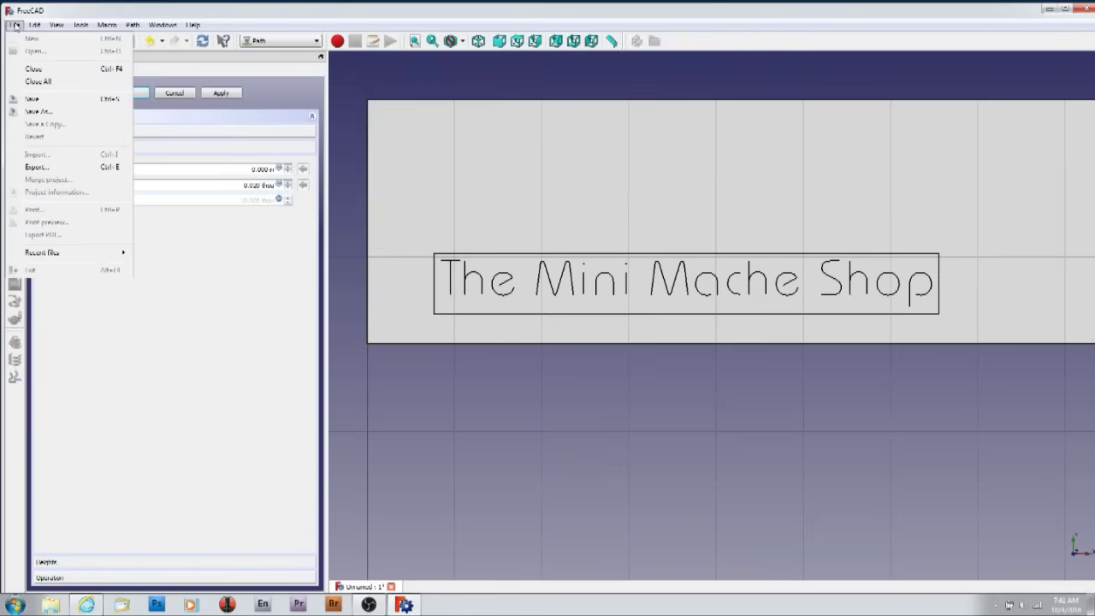
{"action": "mouse_move", "coordinate": [34, 25]}
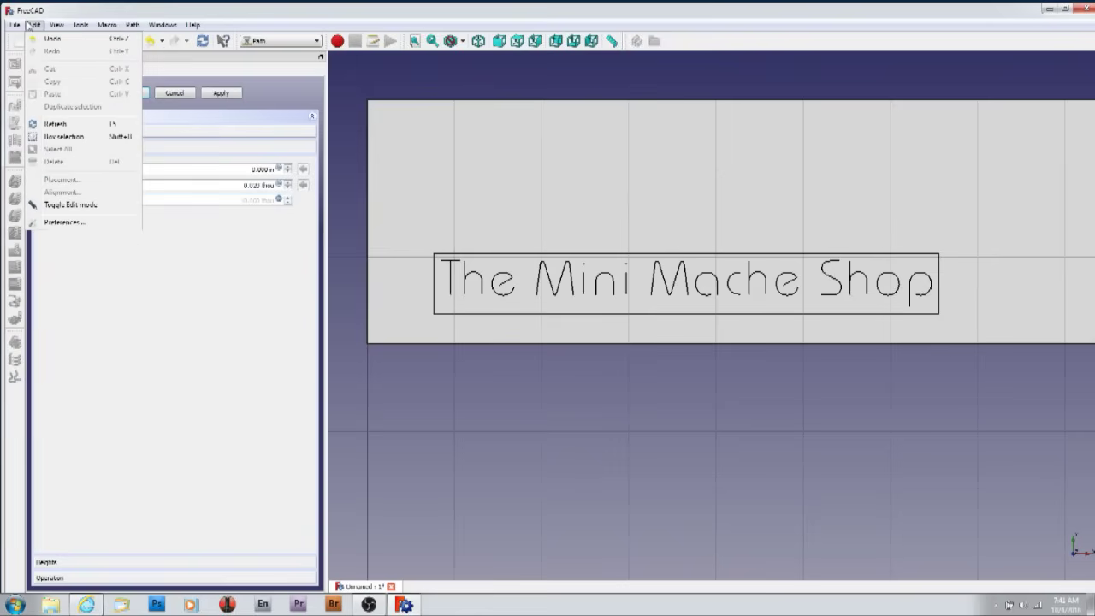
{"action": "left_click", "coordinate": [217, 294]}
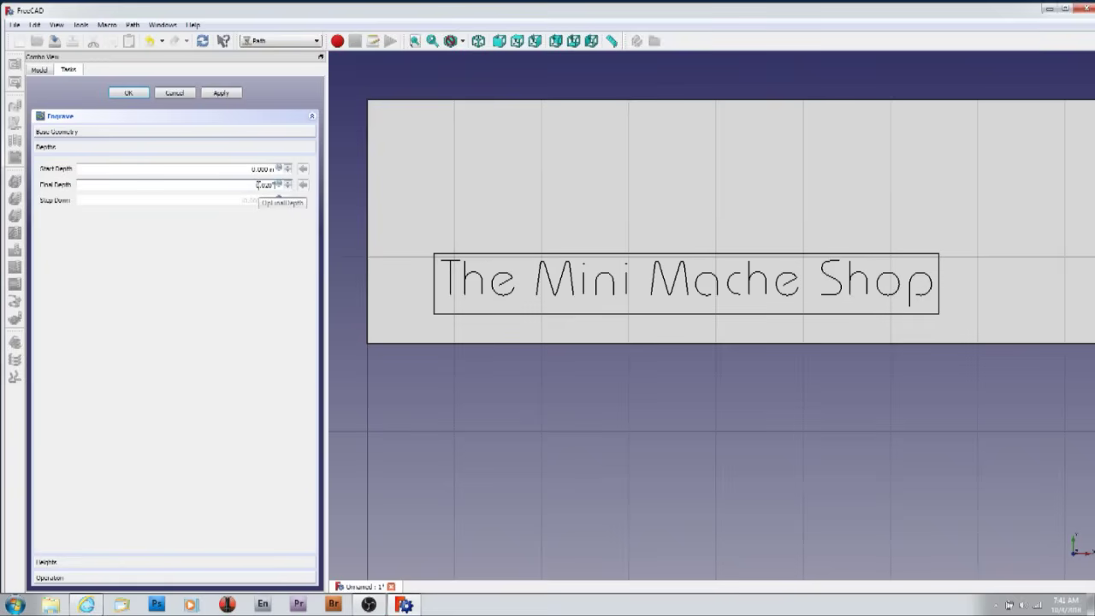
Set the engraving's final depth to 0.020 inch and replace the step-down expression with 5 thou
{"action": "key", "text": "Tab"}
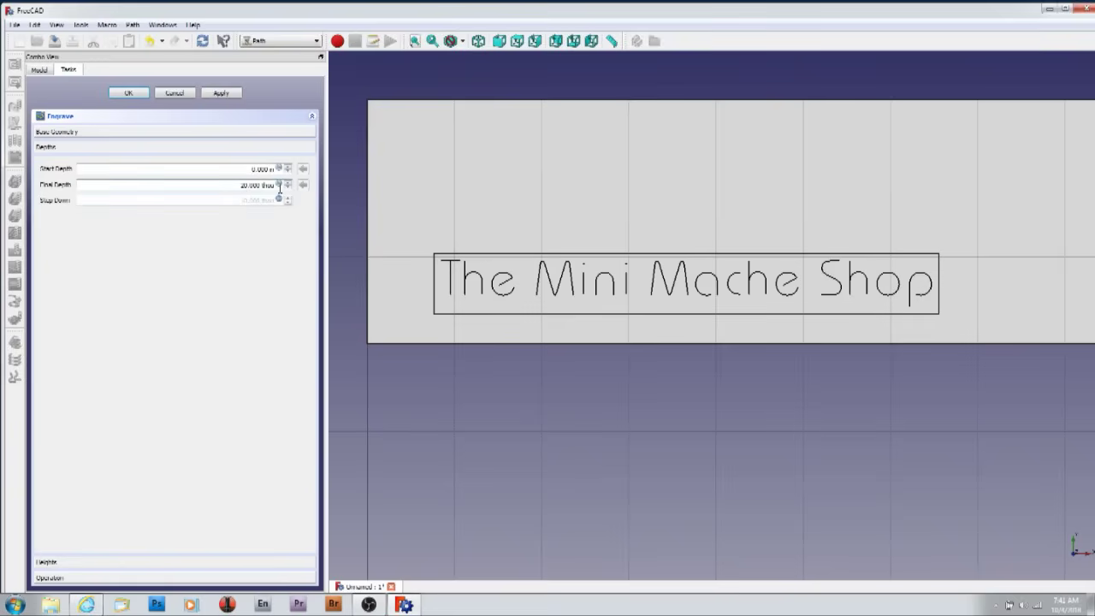
{"action": "left_click", "coordinate": [258, 185]}
{"action": "left_click", "coordinate": [278, 200]}
{"action": "left_click", "coordinate": [108, 215]}
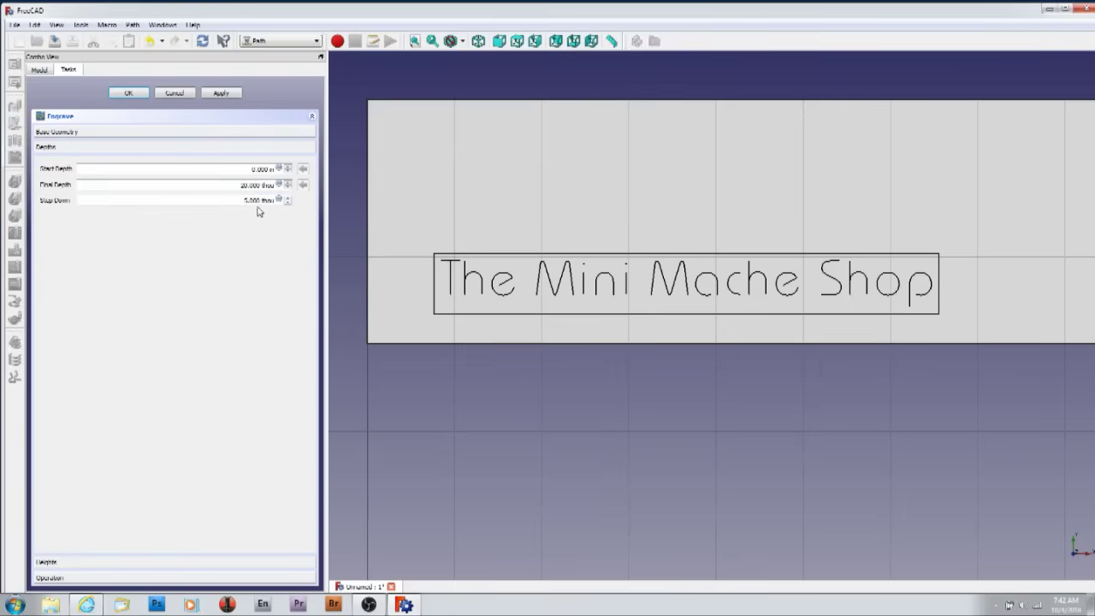
{"action": "left_click", "coordinate": [237, 184]}
Review the engraving's heights and tool controller, then generate its toolpath and accept the operation with the default heights
{"action": "left_click", "coordinate": [96, 562]}
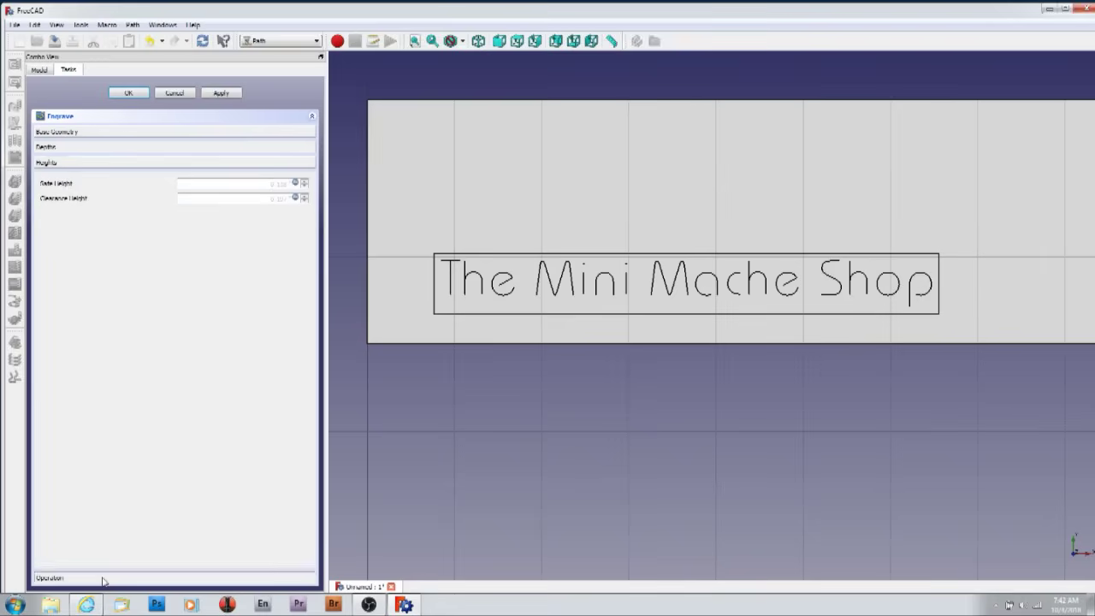
{"action": "left_click", "coordinate": [104, 580]}
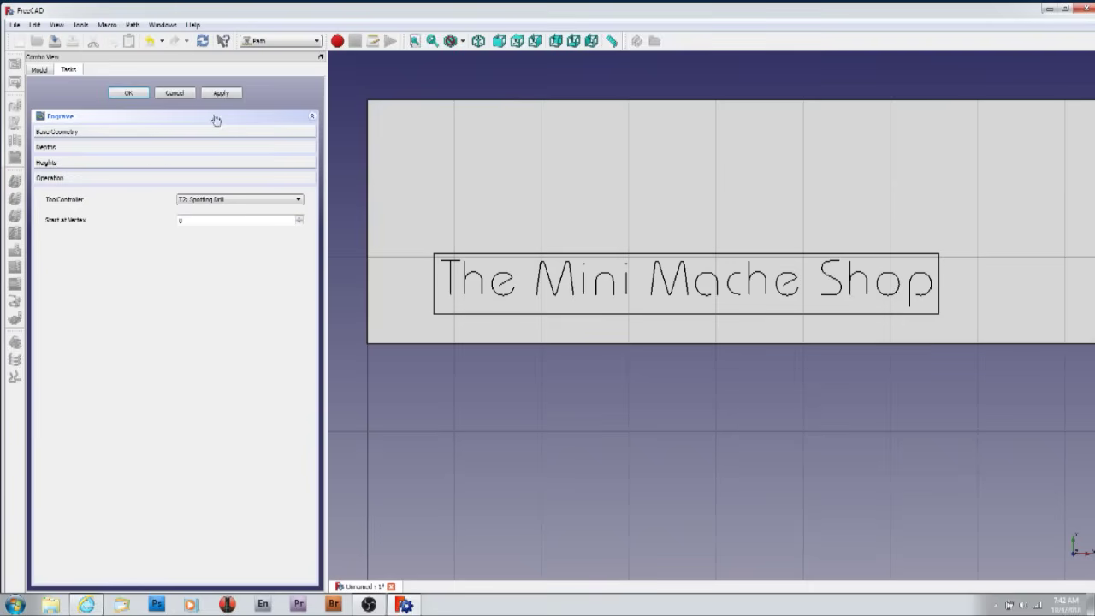
{"action": "middle_click_drag", "start_coordinate": [435, 205], "coordinate": [506, 236]}
{"action": "left_click", "coordinate": [220, 92]}
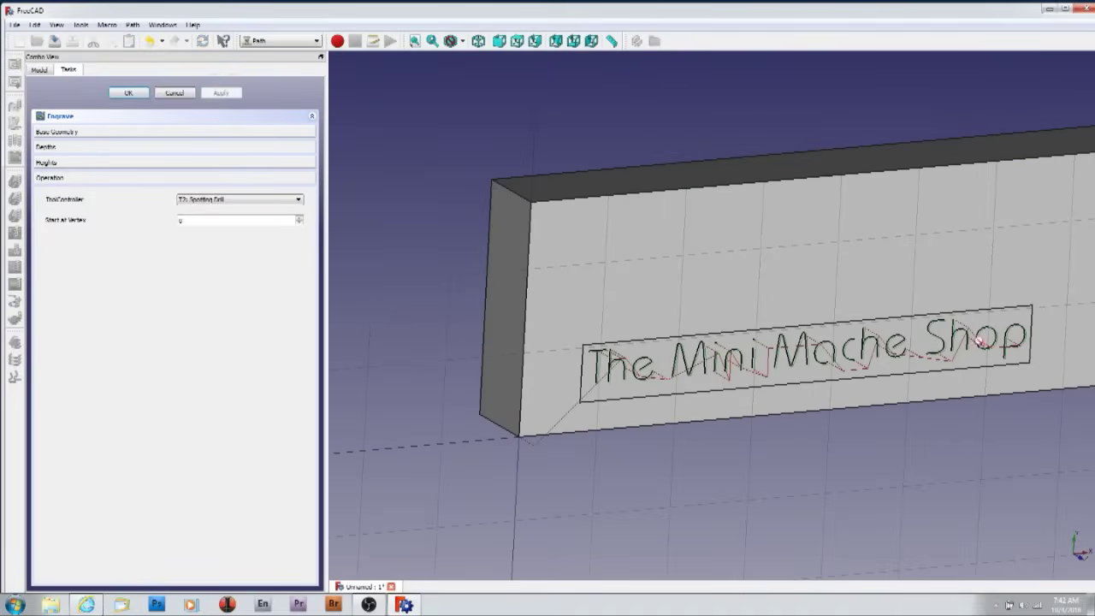
{"action": "left_click", "coordinate": [128, 93]}
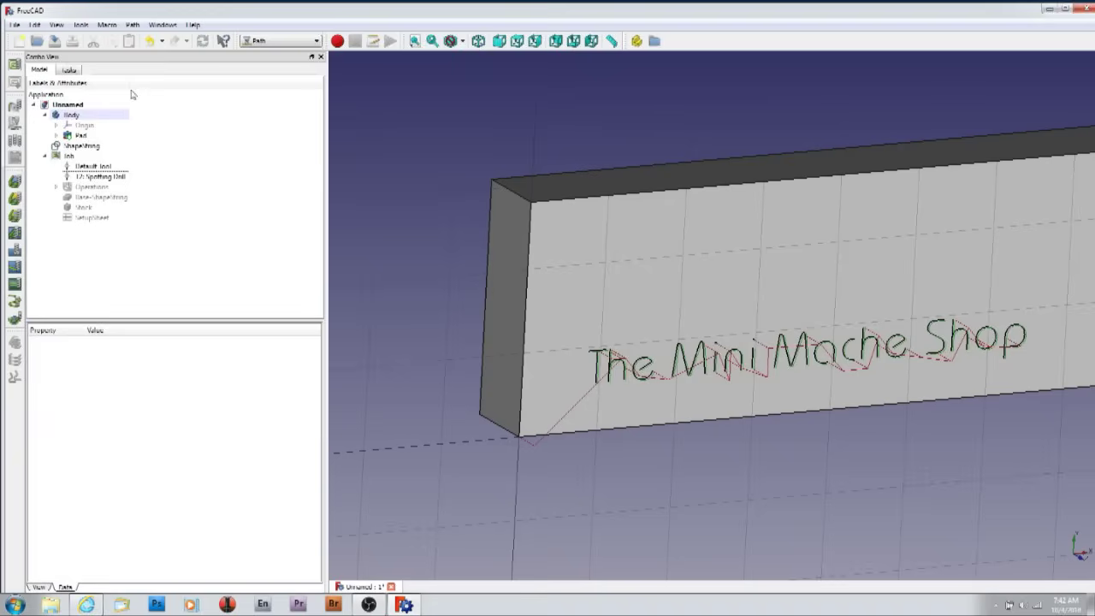
Hide the Pad and inspect the engraving toolpath's depth relative to the ShapeString letters from the side
{"action": "left_click", "coordinate": [84, 135]}
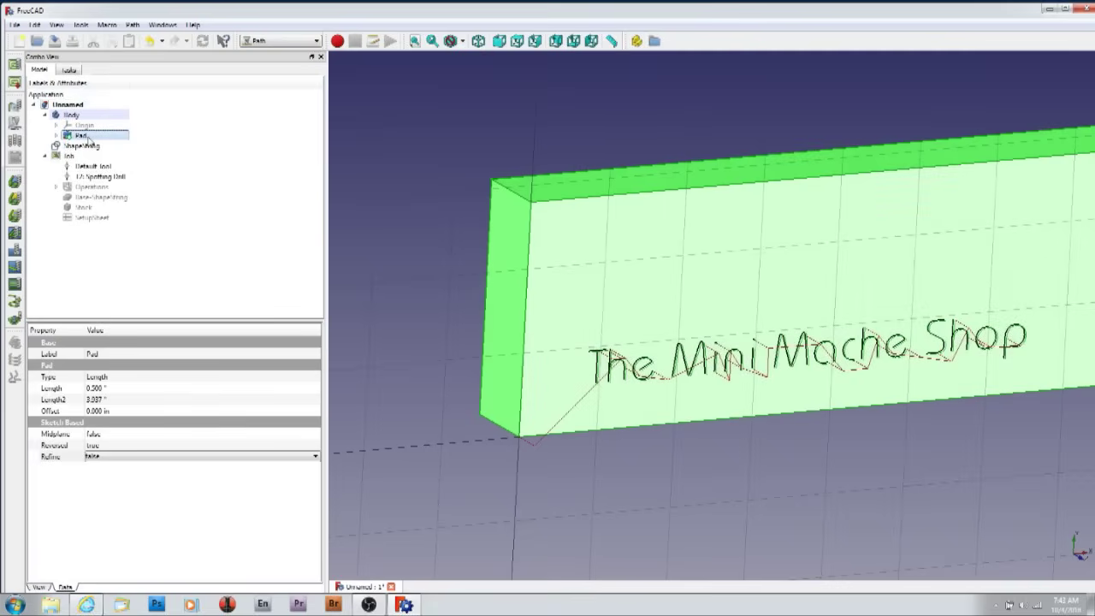
{"action": "key", "text": "space"}
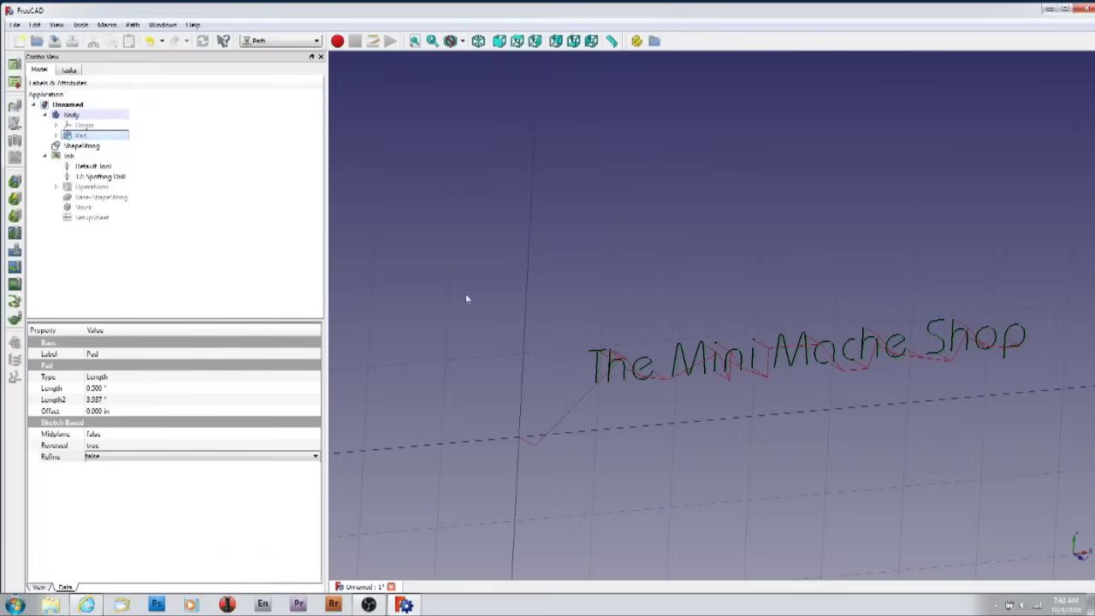
{"action": "middle_click_drag", "start_coordinate": [676, 391], "coordinate": [799, 382]}
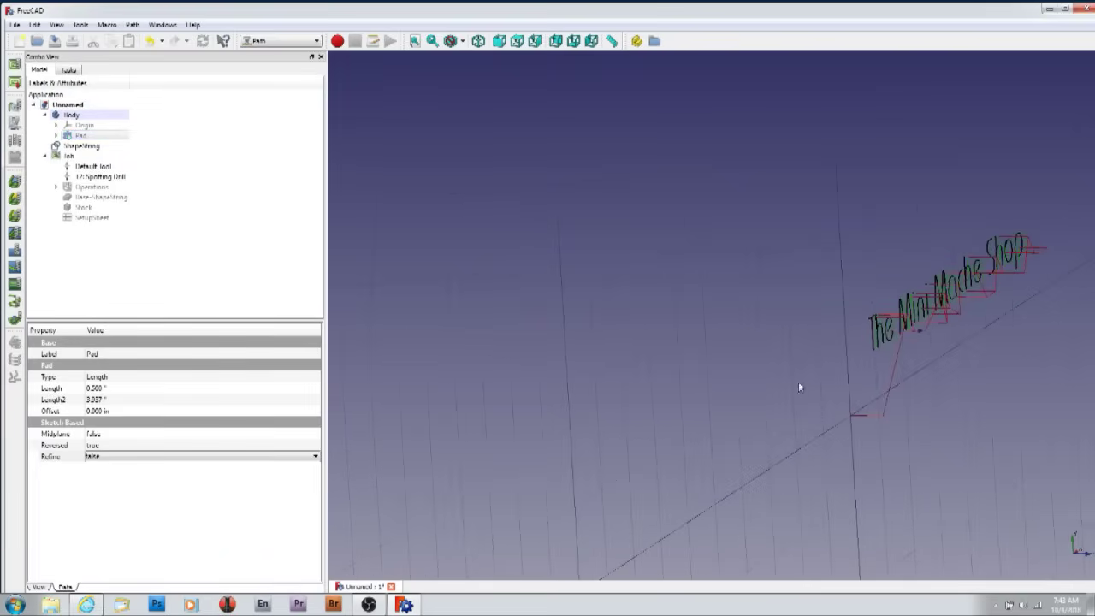
{"action": "scroll", "coordinate": [959, 352], "scroll_direction": "up", "scroll_amount": 5}
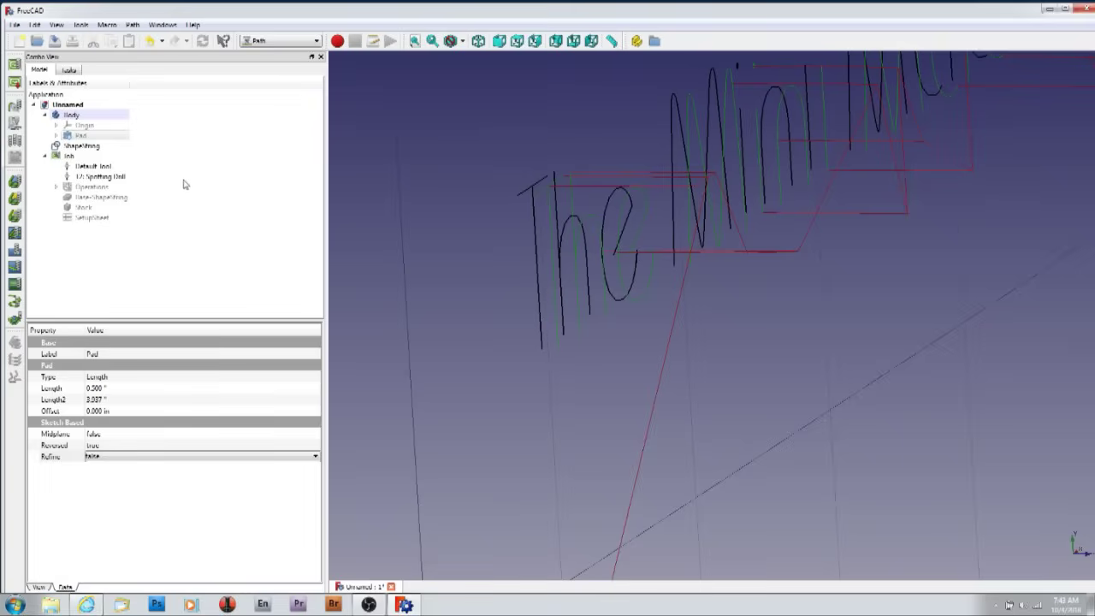
Reopen the job's Engrave operation, set its final depth to -20 thou, and recalculate the toolpath
{"action": "left_click", "coordinate": [87, 187]}
{"action": "left_click", "coordinate": [55, 186]}
{"action": "left_click", "coordinate": [99, 197]}
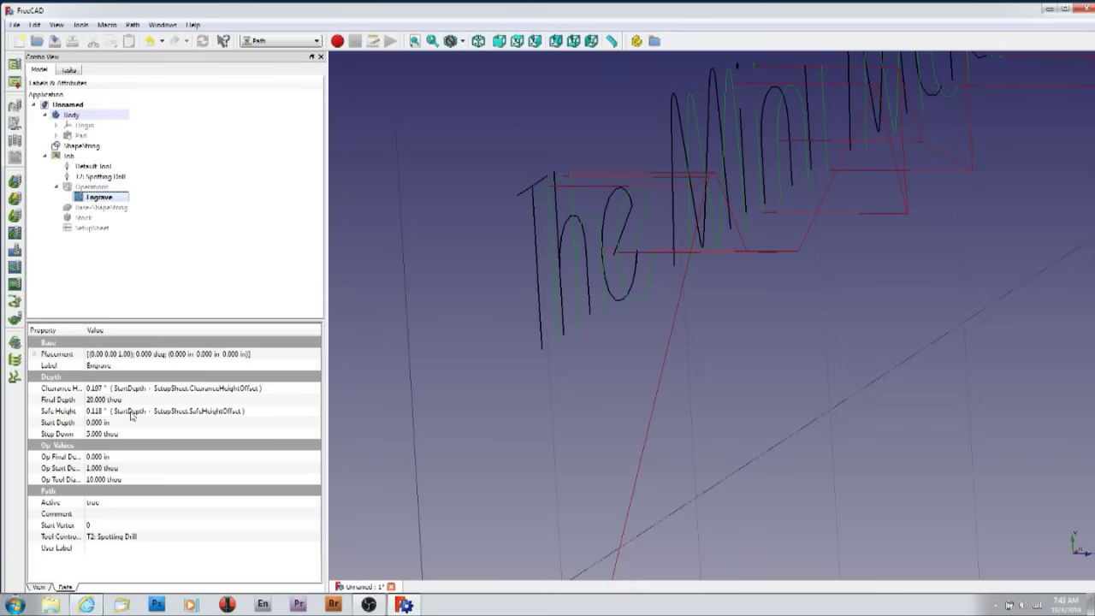
{"action": "double_click", "coordinate": [98, 199]}
{"action": "left_click", "coordinate": [92, 163]}
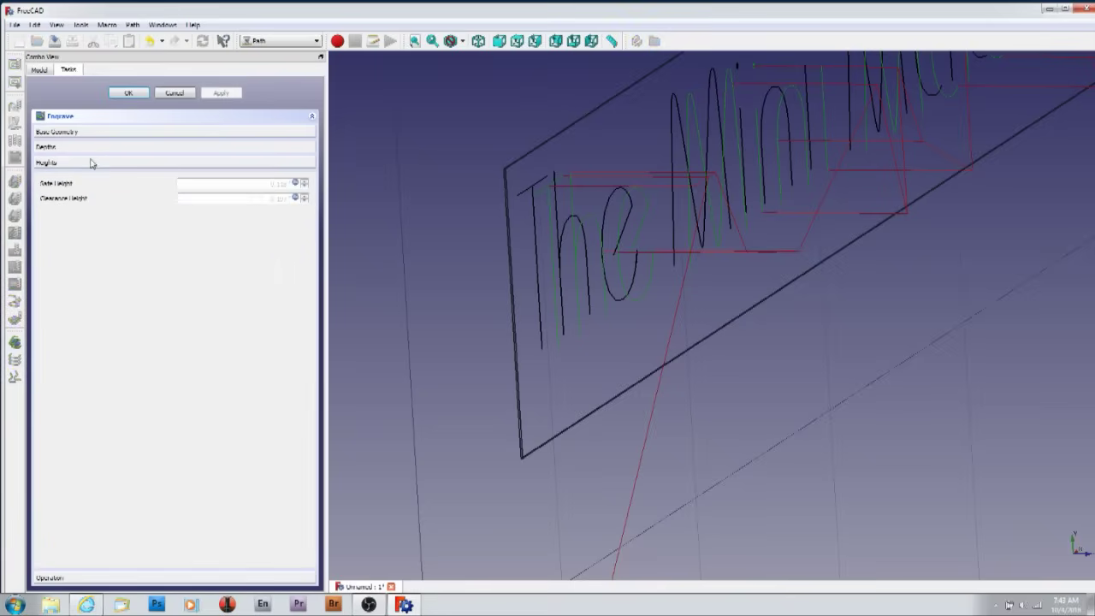
{"action": "left_click", "coordinate": [91, 147]}
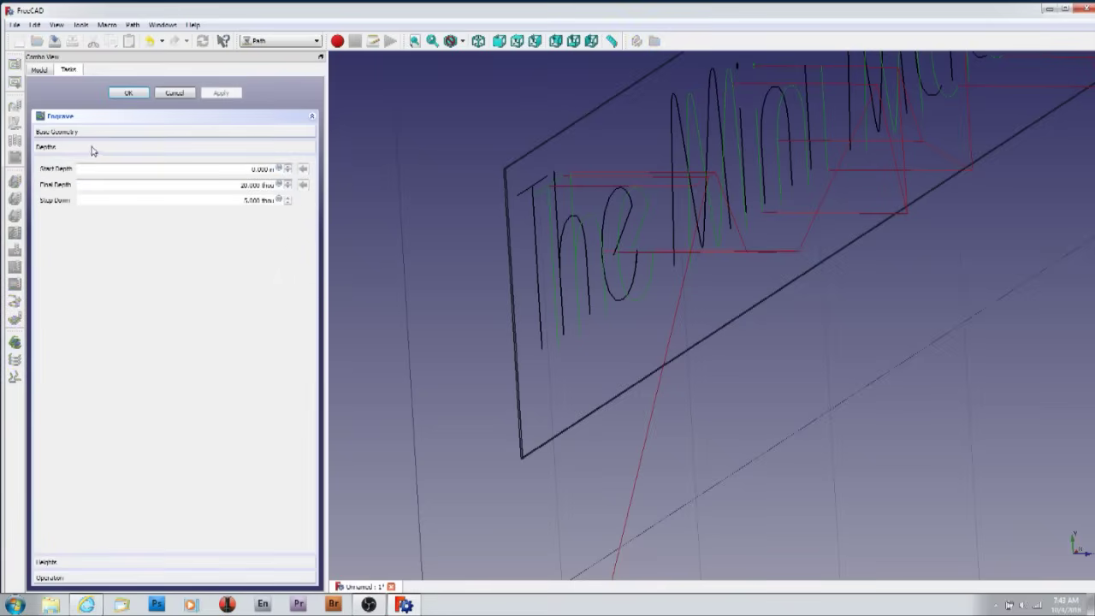
{"action": "left_click", "coordinate": [236, 186]}
{"action": "type", "text": "2"}
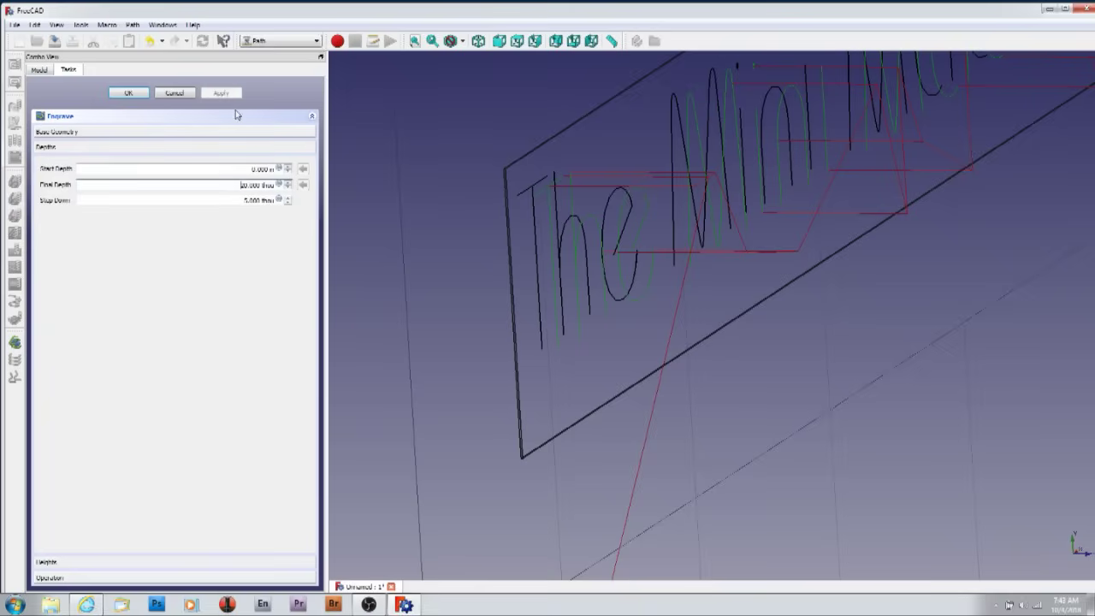
{"action": "left_click", "coordinate": [221, 92]}
{"action": "left_click", "coordinate": [221, 92]}
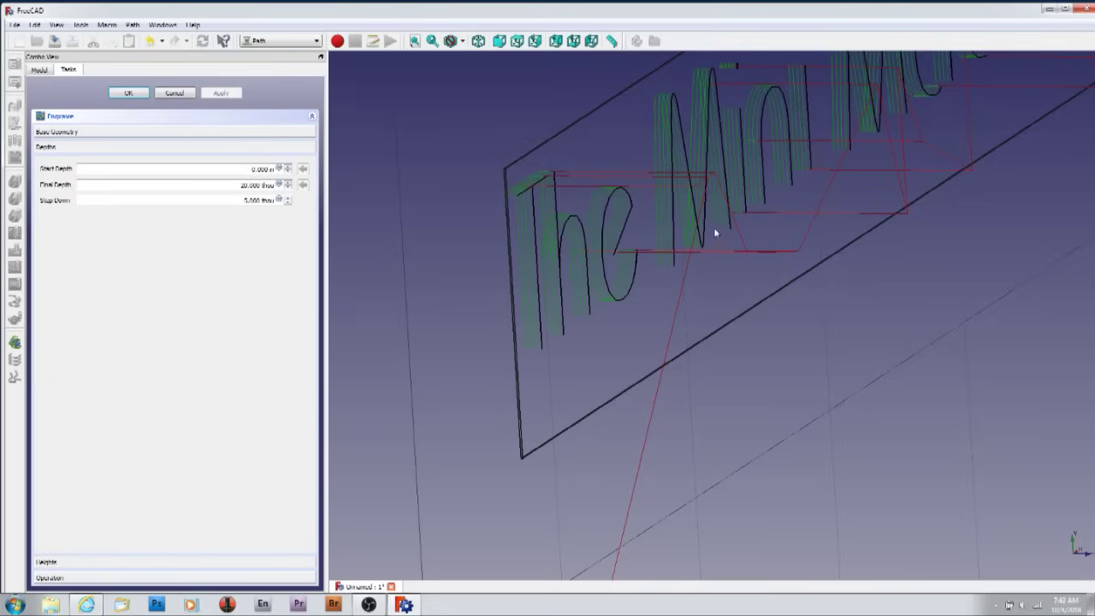
Examine the stepped cutting passes along the letters up close and accept the edited Engrave operation
{"action": "scroll", "coordinate": [713, 171], "scroll_direction": "up", "scroll_amount": 2}
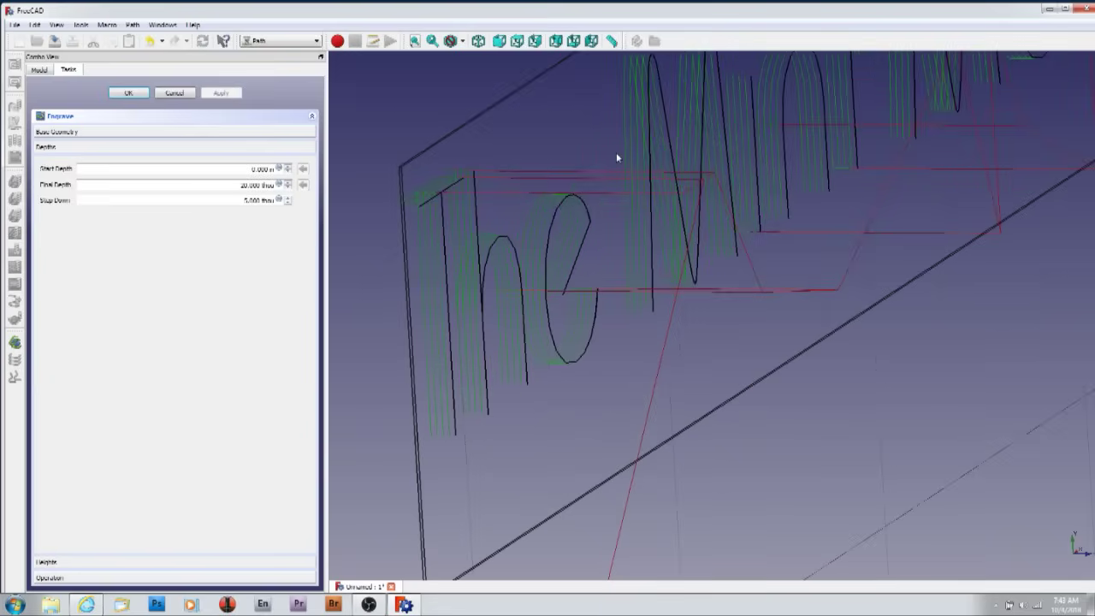
{"action": "middle_click_drag", "start_coordinate": [616, 155], "coordinate": [611, 211]}
{"action": "scroll", "coordinate": [611, 211], "scroll_direction": "down", "scroll_amount": 3}
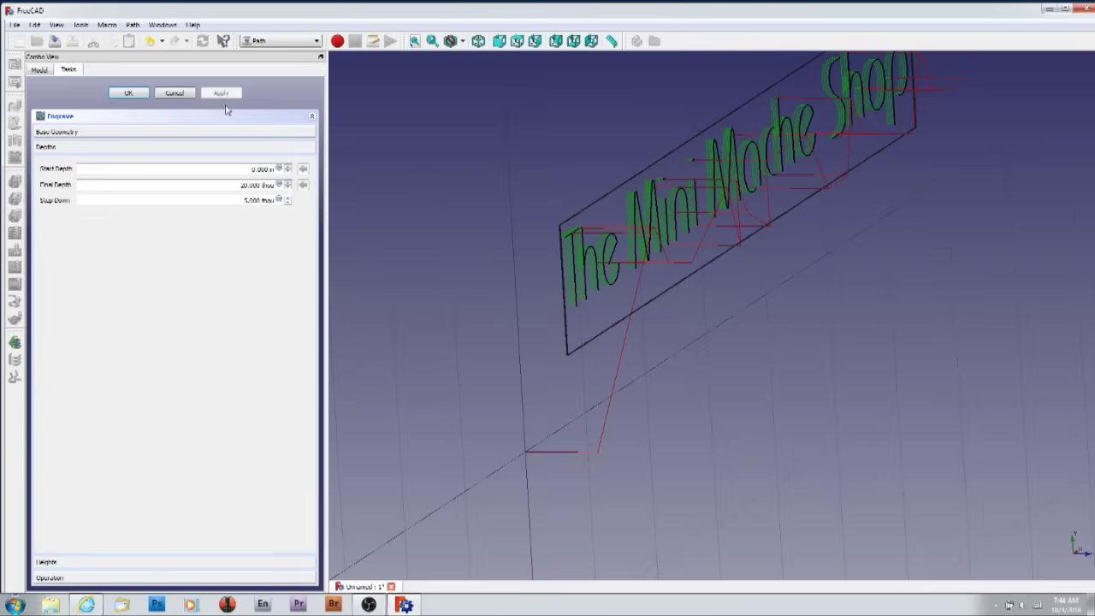
{"action": "left_click", "coordinate": [130, 94]}
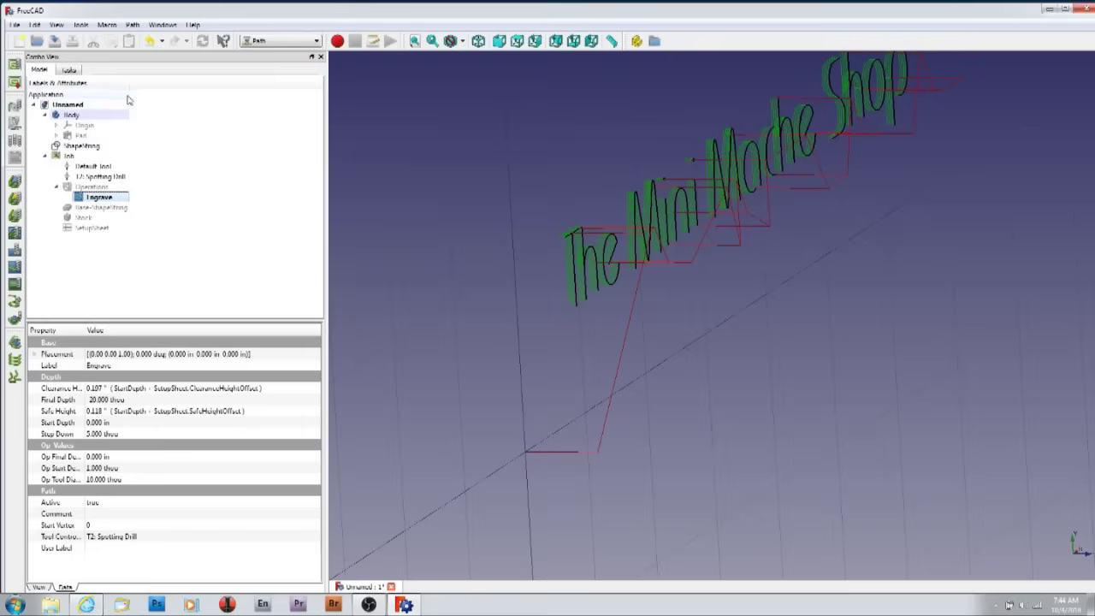
Post-process the job to a G-code file named test.nc, review the generated code and accept it
{"action": "left_click", "coordinate": [15, 83]}
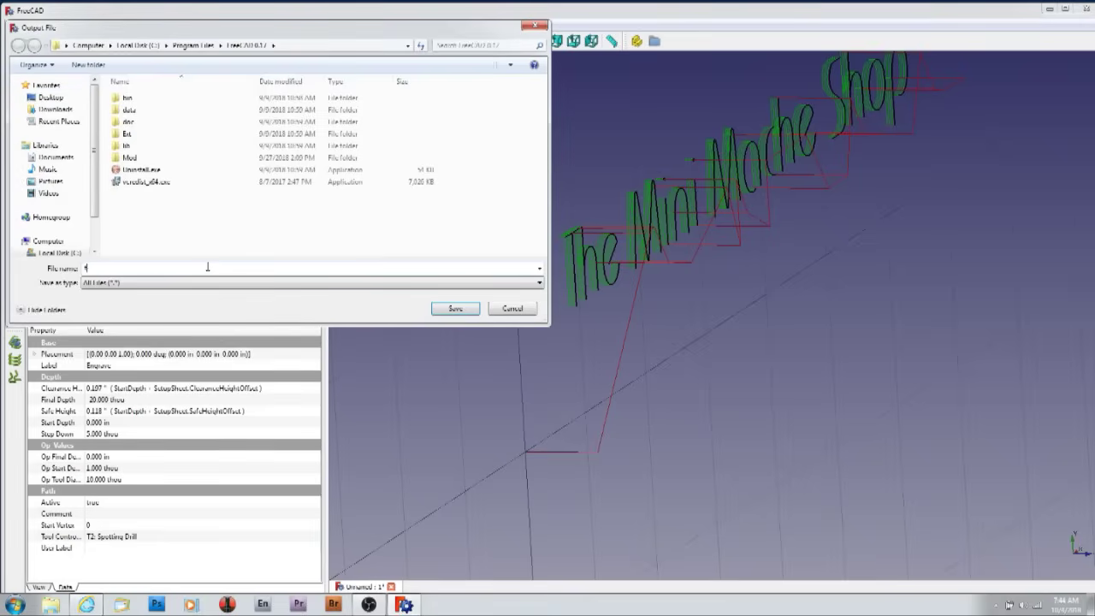
{"action": "type", "text": "test.nc"}
{"action": "left_click", "coordinate": [454, 308]}
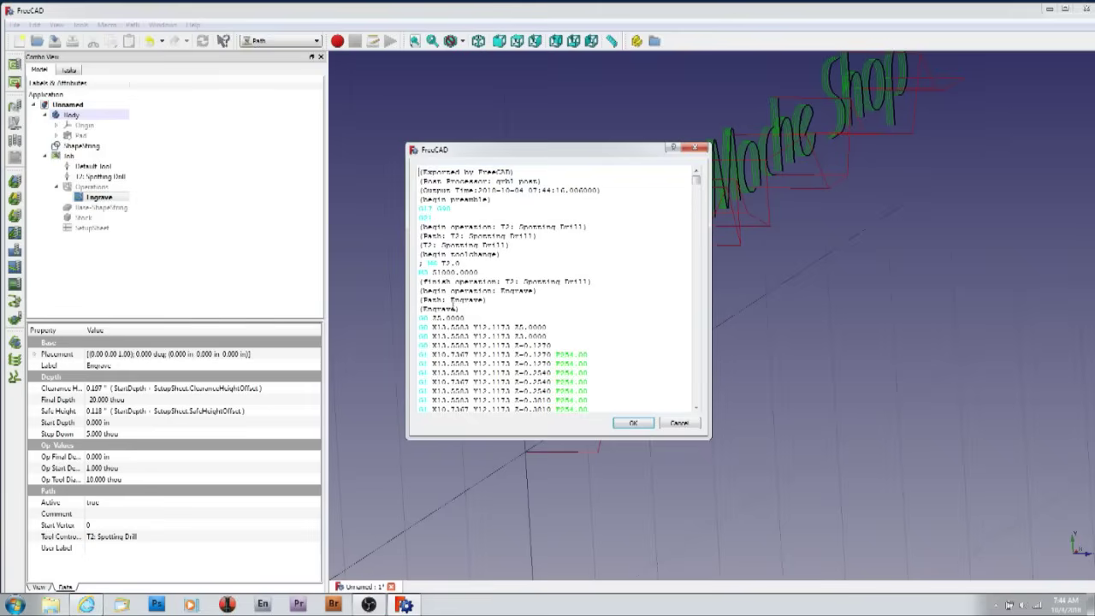
{"action": "scroll", "coordinate": [519, 291], "scroll_direction": "down", "scroll_amount": 5}
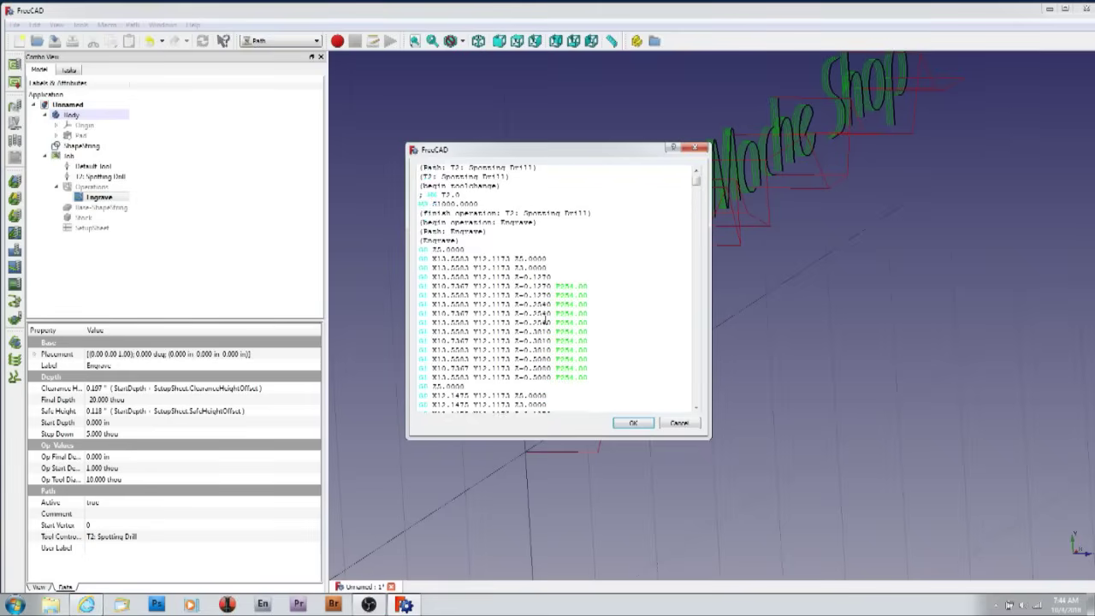
{"action": "left_click", "coordinate": [633, 423]}
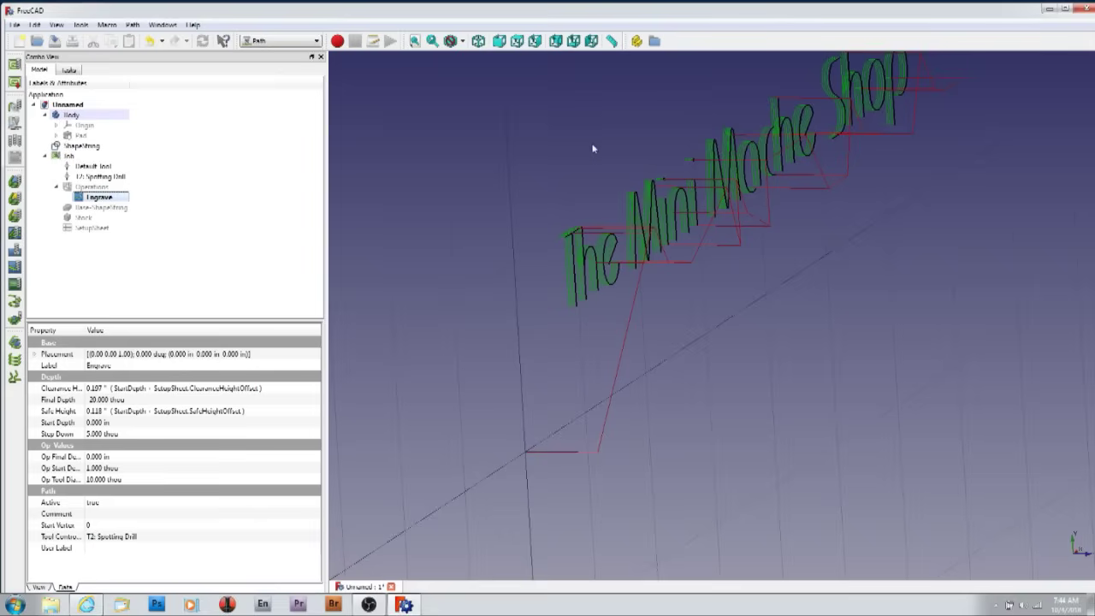
Review the engraving toolpath and the properties of the ShapeString and Job, and minimize the program to the desktop
{"action": "left_click_drag", "start_coordinate": [628, 138], "coordinate": [604, 305]}
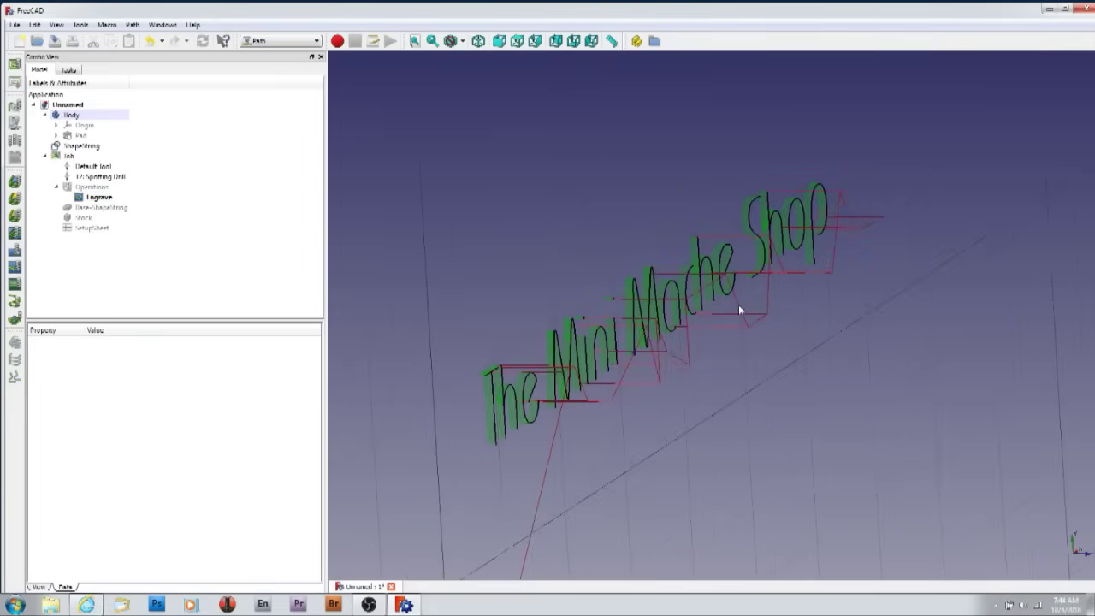
{"action": "scroll", "coordinate": [709, 293], "scroll_direction": "down", "scroll_amount": 2}
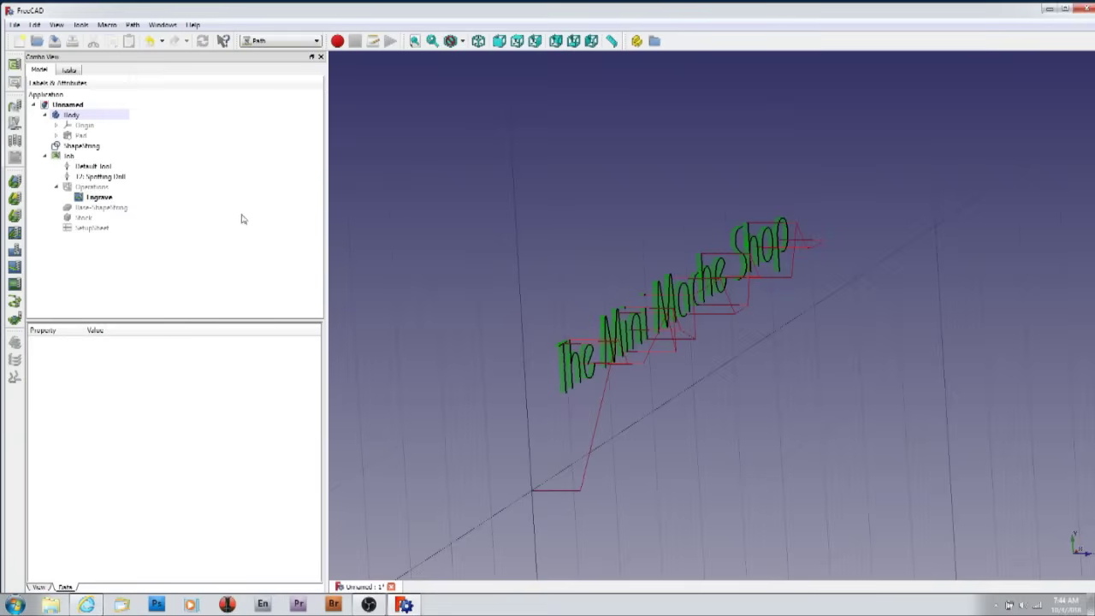
{"action": "left_click", "coordinate": [84, 147]}
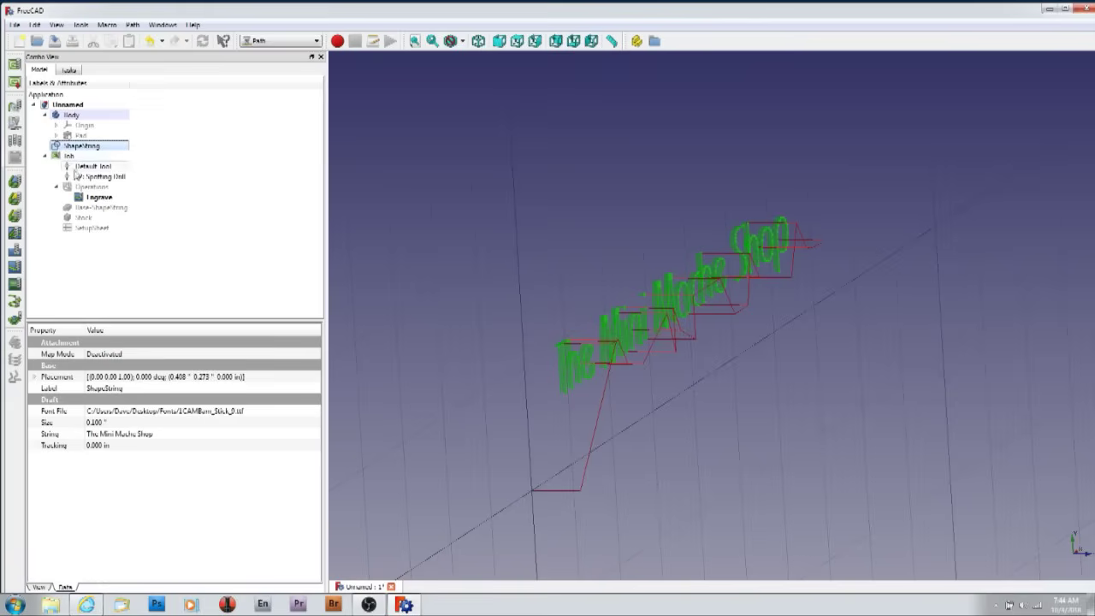
{"action": "left_click", "coordinate": [69, 156]}
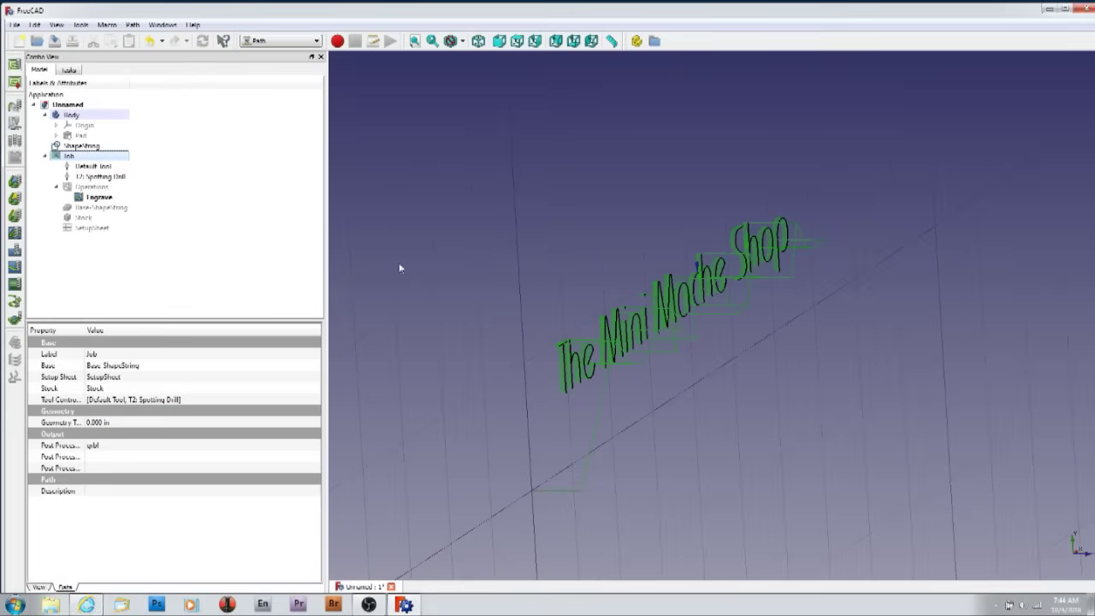
{"action": "left_click", "coordinate": [1051, 9]}
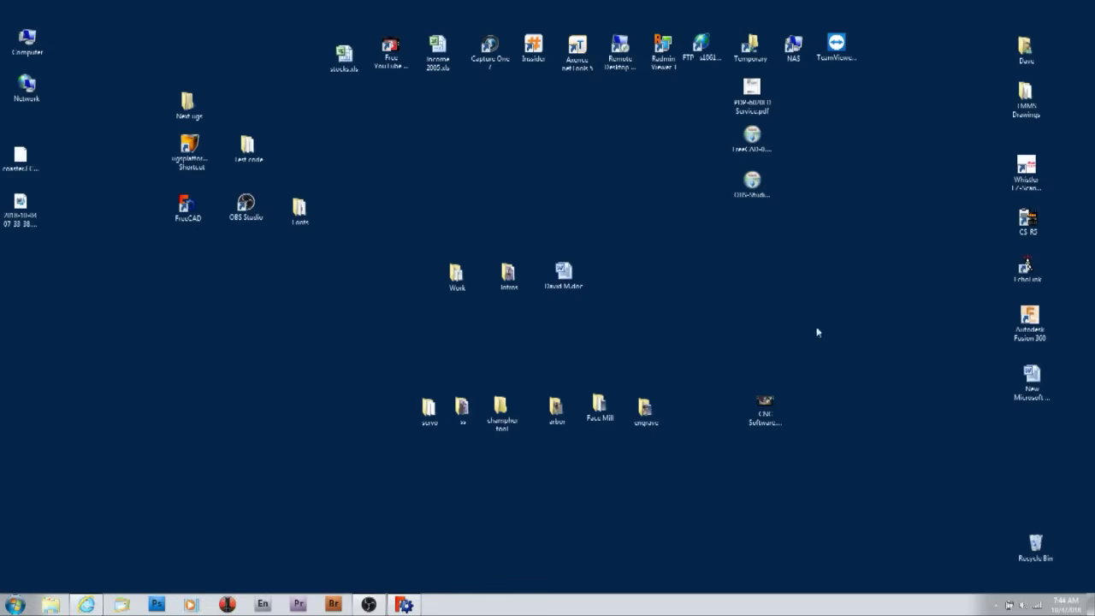